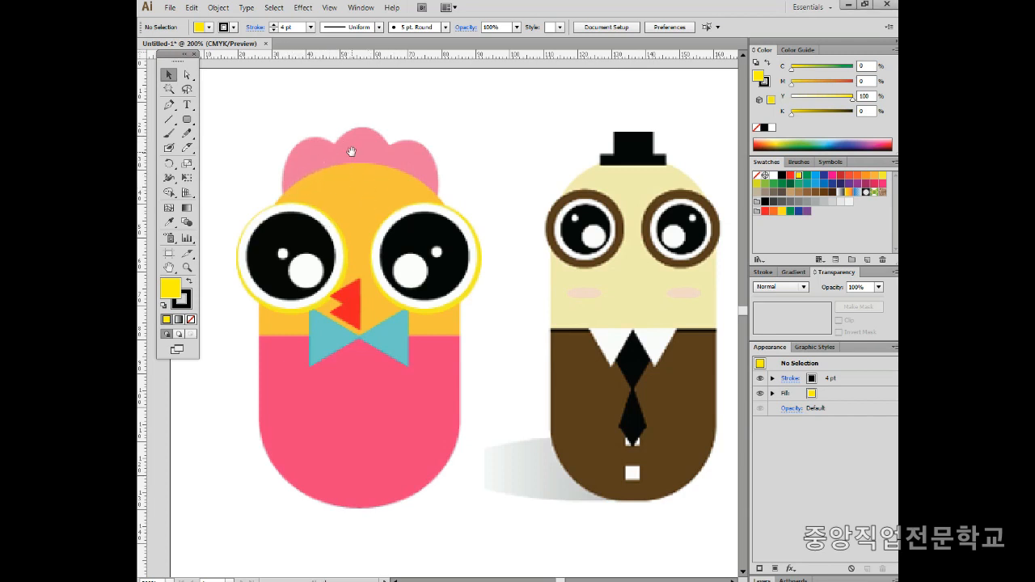
Draw a yellow ellipse over the middle lobe of the chick's comb
left_click(353, 171, "ctrl")
left_click_drag(429, 323, 338, 208)
left_click_drag(187, 119, 234, 147)
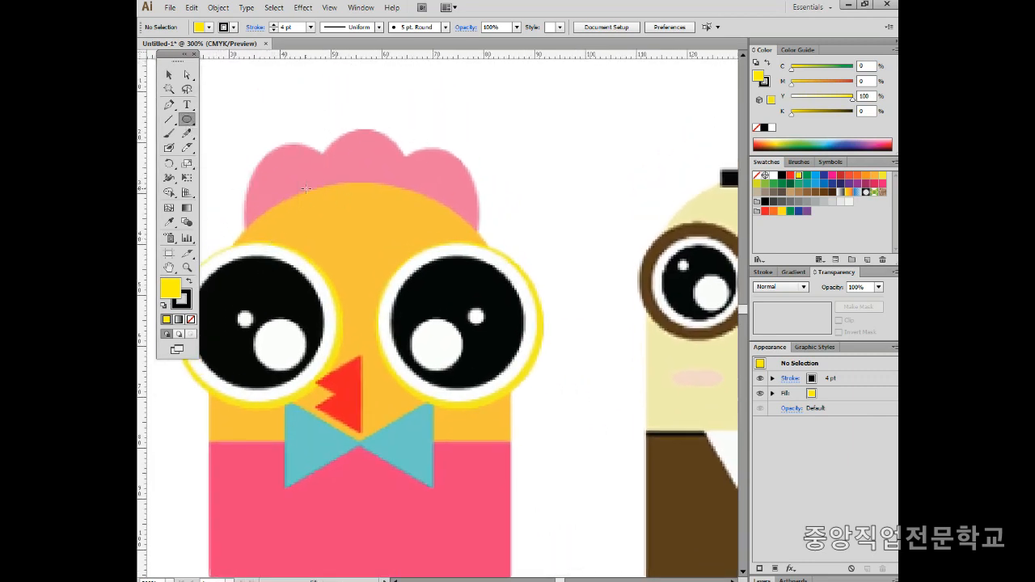
mouse_move(333, 150)
left_mouse_down()
mouse_move(435, 356)
mouse_move(436, 323)
left_mouse_up()
left_click_drag(386, 209, 363, 186)
Remove the ellipse's stroke and adjust its width and position to match the middle comb lobe
left_click(187, 299)
left_click(192, 320)
left_click_drag(356, 184, 353, 185)
left_click_drag(406, 215, 418, 215)
left_click_drag(353, 203, 353, 200)
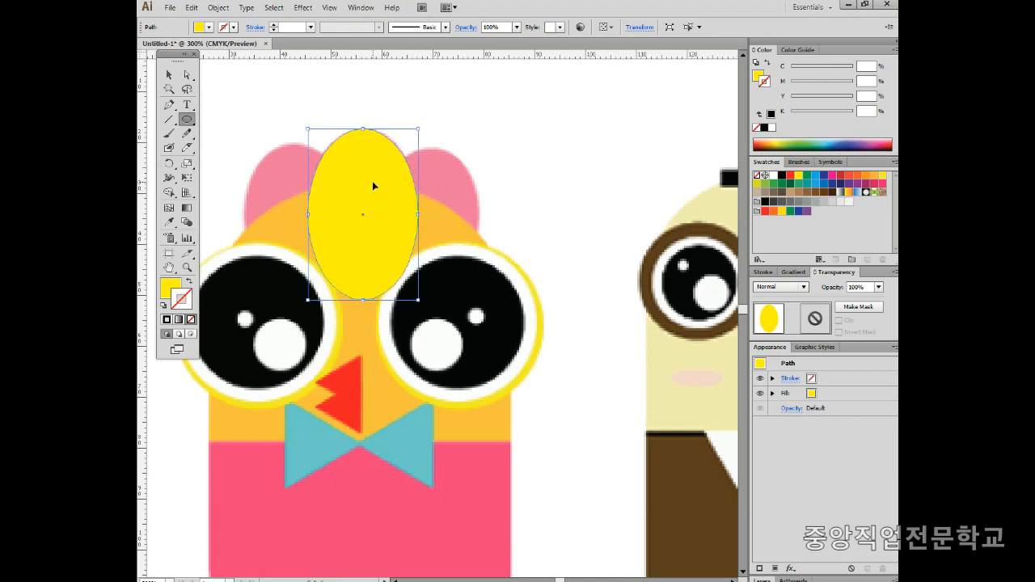
Duplicate the ellipse onto the comb's left lobe and tilt it slightly counterclockwise to match
left_click_drag(383, 176, 319, 194)
mouse_move(357, 142)
left_mouse_down()
mouse_move(369, 143)
mouse_move(358, 134)
left_mouse_up()
left_click_drag(291, 204, 293, 202)
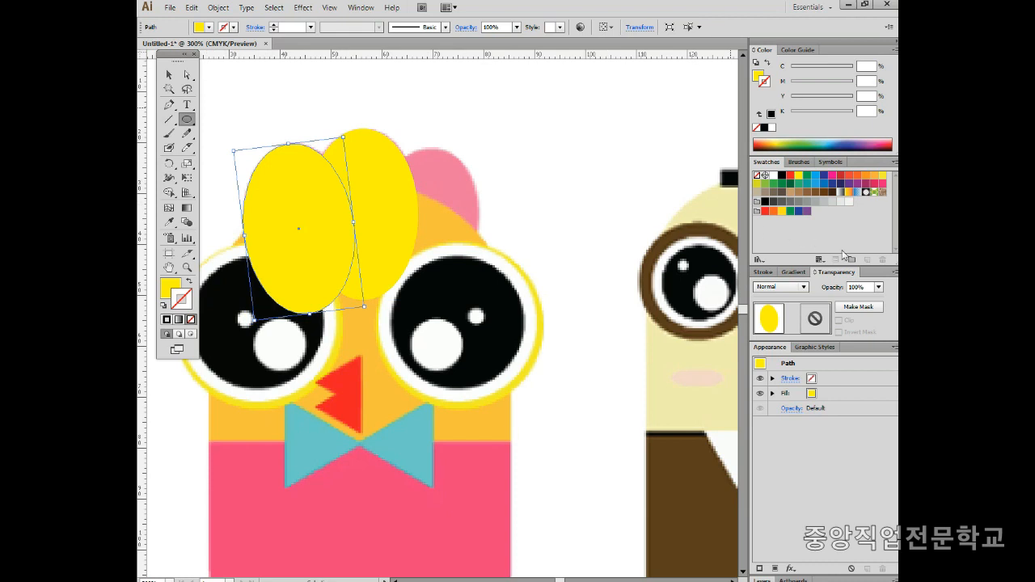
Set the opacity of the left and middle comb ellipses to 50%
left_click(878, 287)
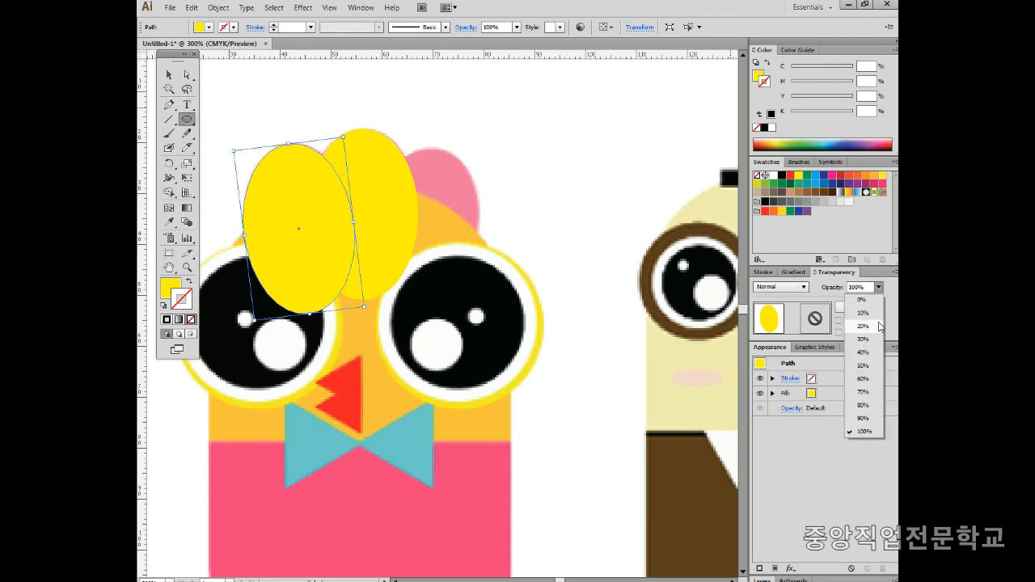
left_click(869, 365)
left_click(385, 164)
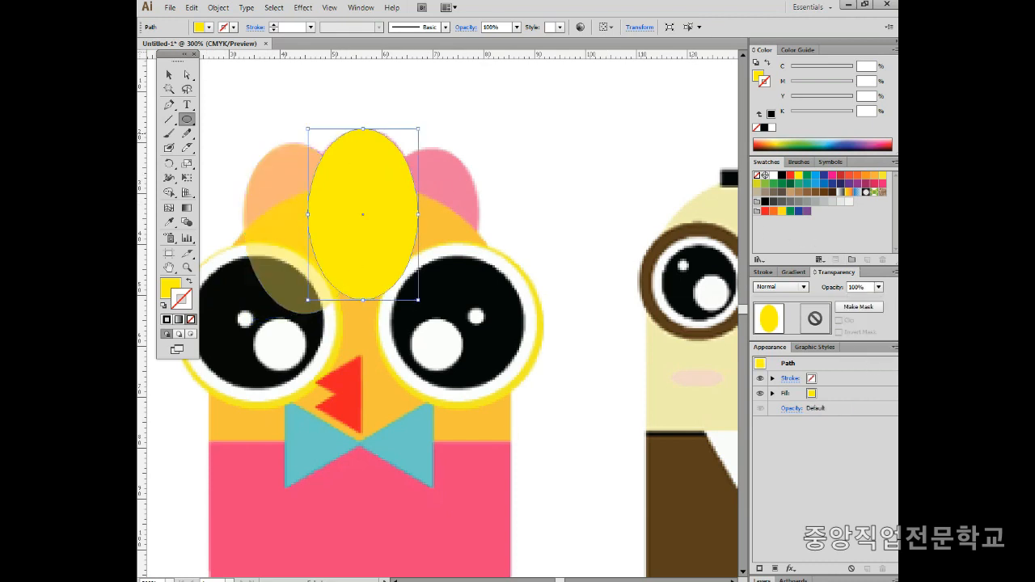
left_click(879, 288)
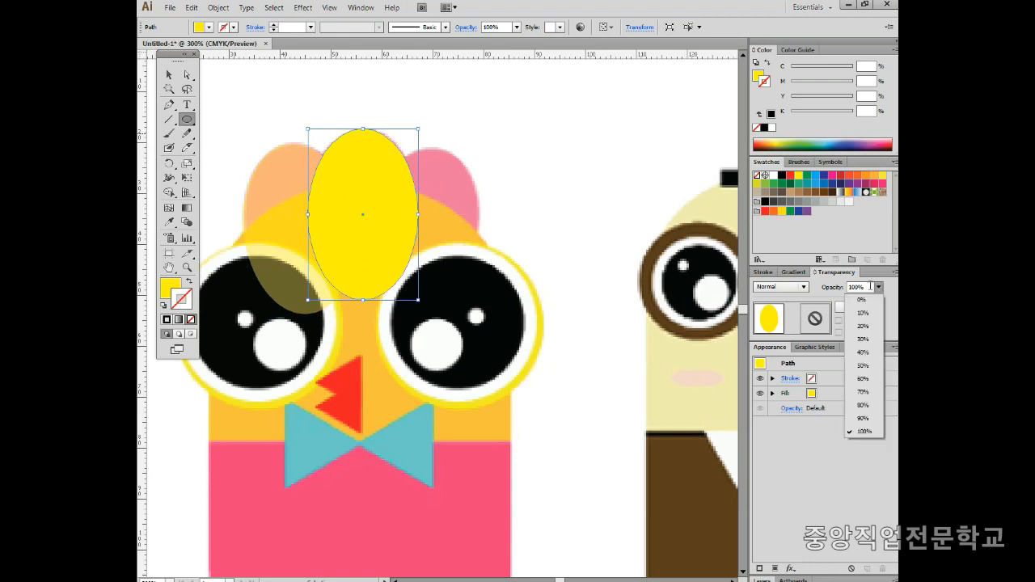
left_click(863, 365)
Duplicate a comb ellipse onto the right lobe, rotate it clockwise to match and deselect it
left_click(466, 124)
left_click_drag(347, 166, 441, 182)
left_click_drag(486, 132, 503, 151)
left_click_drag(468, 175, 454, 178)
left_click(587, 185, "ctrl")
Place the image 알약.jpg in the document as a linked file
left_click(574, 242, "ctrl+alt")
left_click(571, 306, "ctrl+alt")
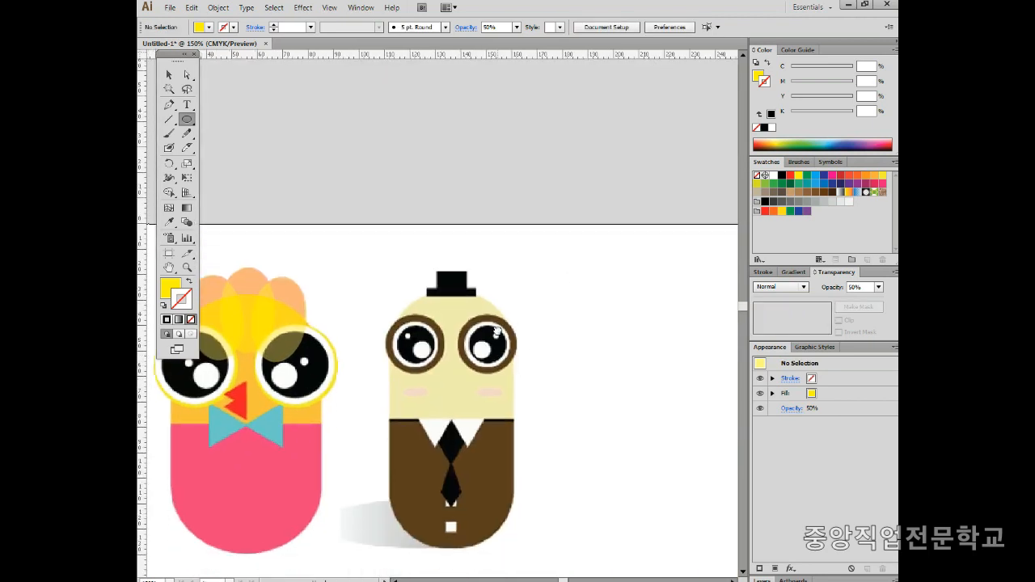
left_click_drag(496, 331, 553, 214)
left_click(169, 8)
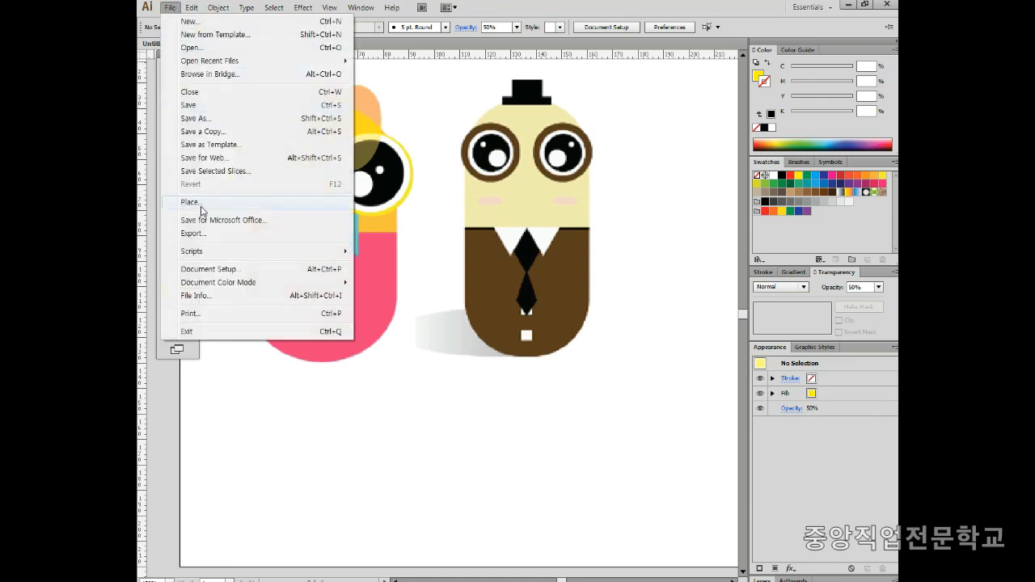
left_click(191, 202)
left_click(247, 75)
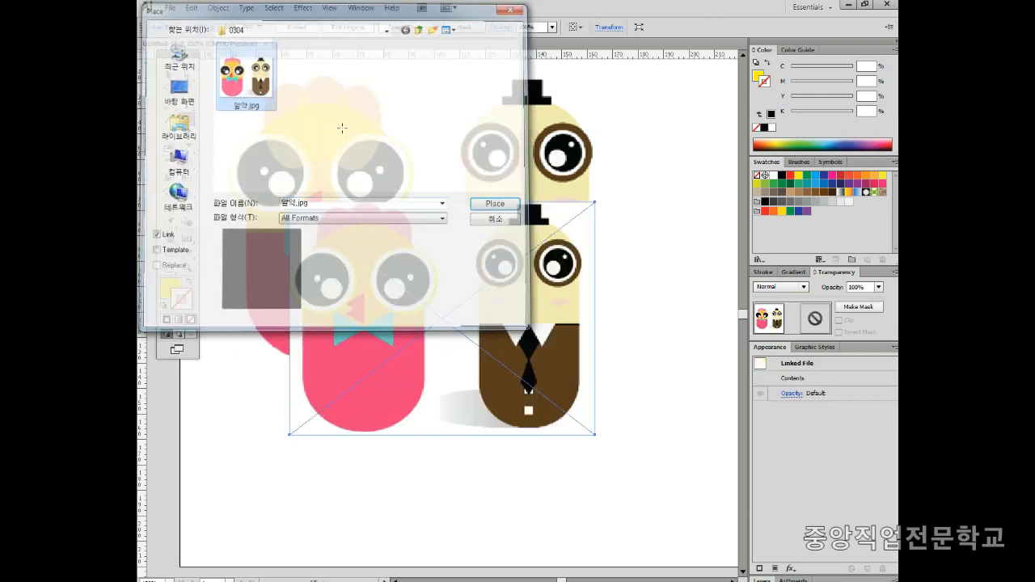
Move the placed image beside the original reference characters and embed it in the document
left_click_drag(537, 293, 603, 222)
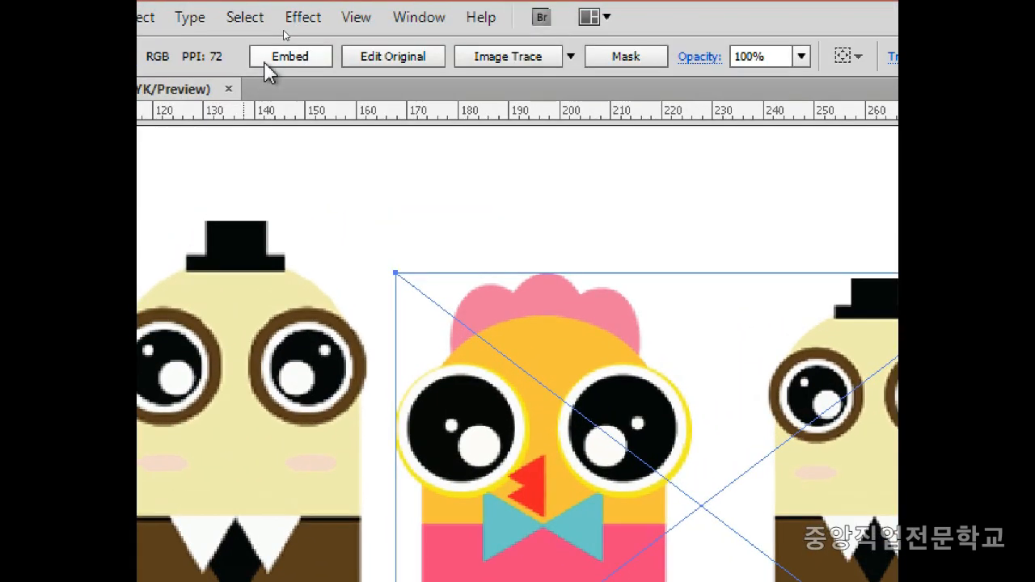
left_click(273, 60)
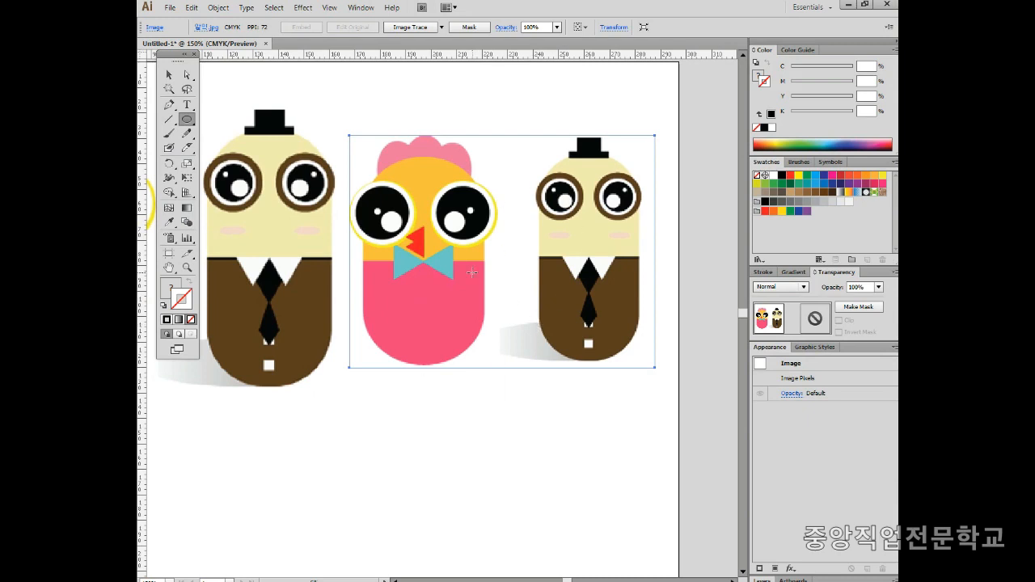
left_click_drag(450, 247, 444, 234)
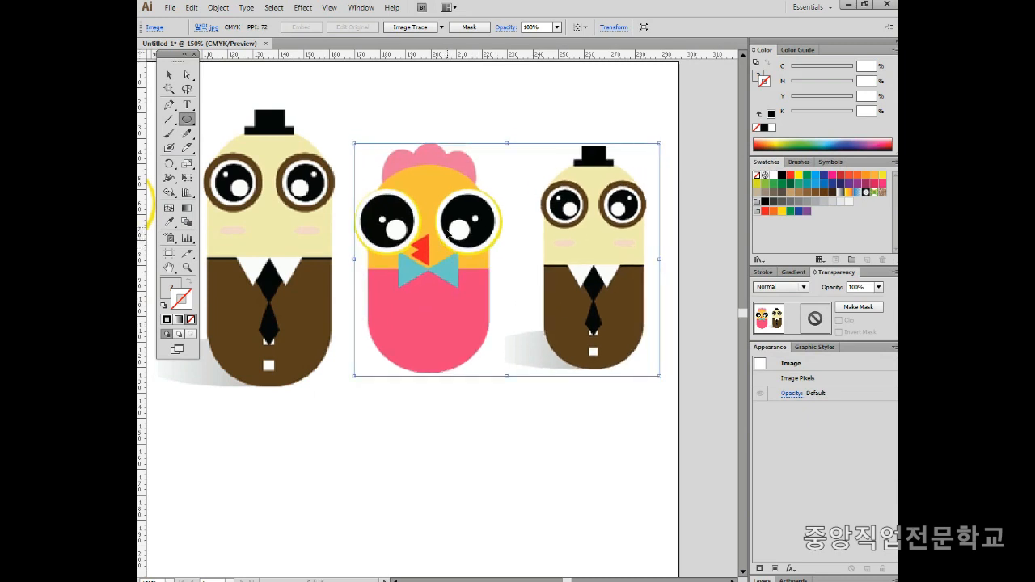
Lock the embedded image
left_click(226, 7)
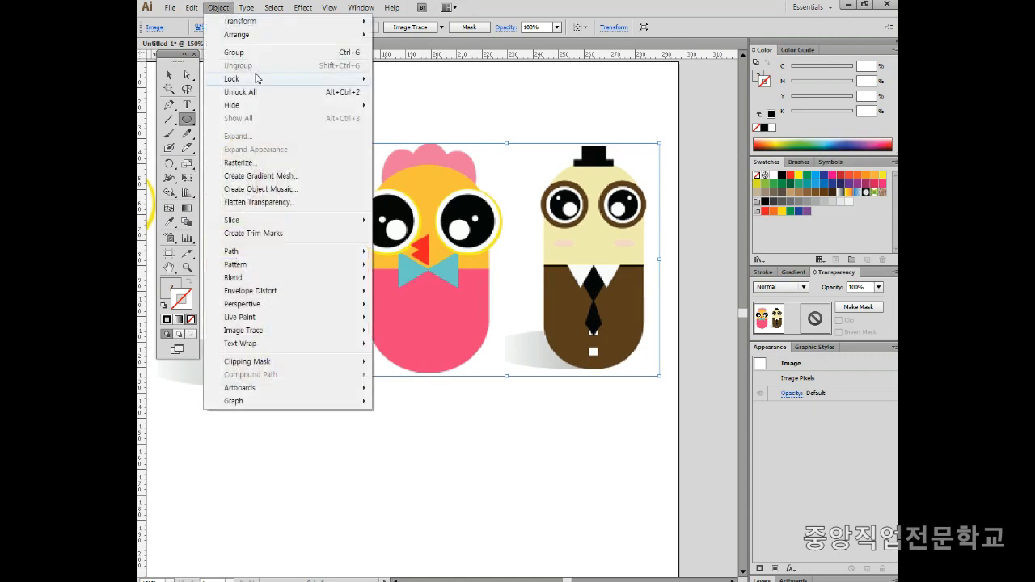
mouse_move(257, 78)
left_click(399, 81)
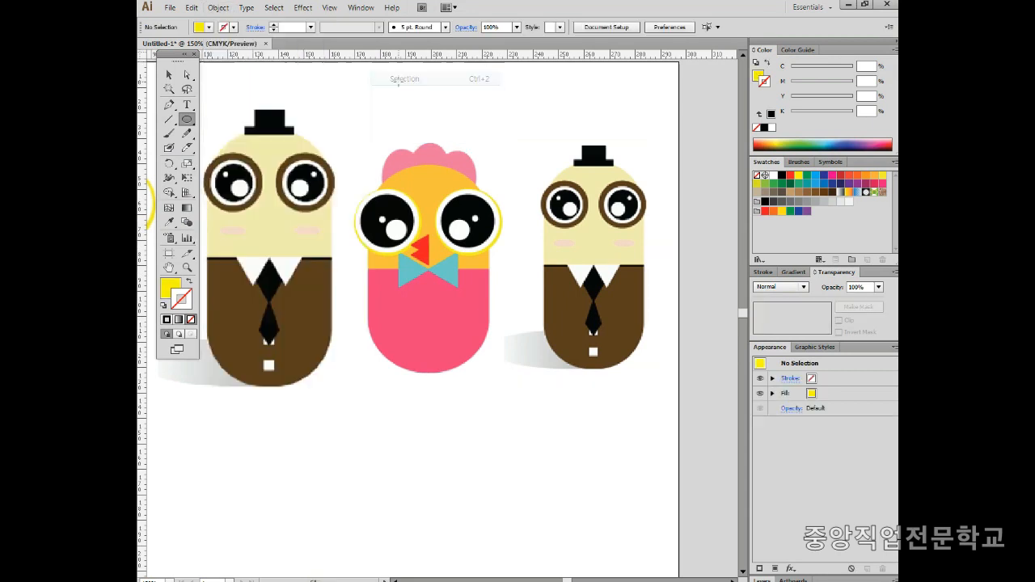
left_click(169, 75)
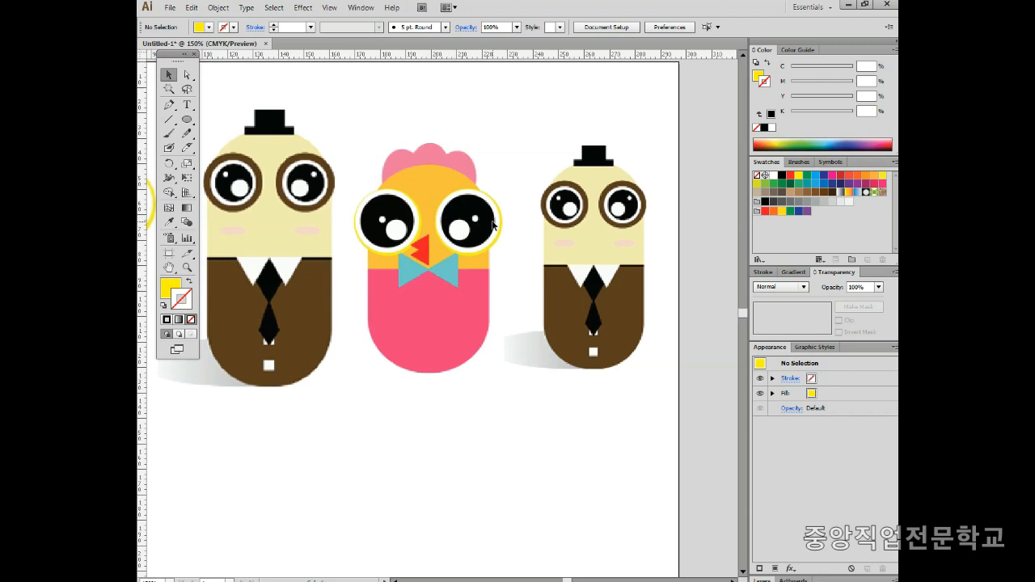
Unlock all objects and lock only the original reference image again
left_click(218, 7)
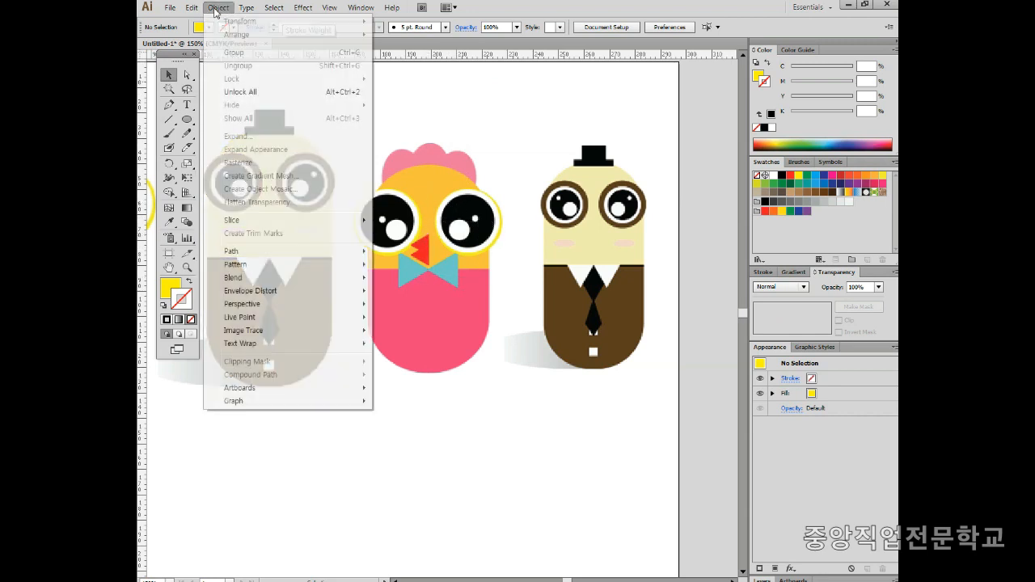
left_click(272, 94)
left_click_drag(394, 87, 329, 124)
left_click(217, 10)
mouse_move(347, 79)
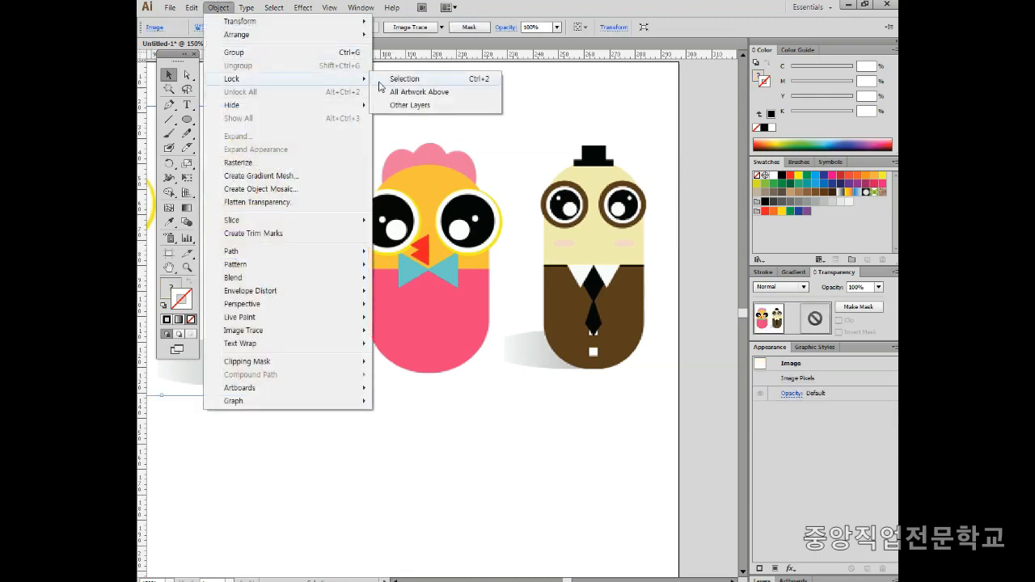
left_click(404, 78)
Draw a rounded rectangle about 59 mm wide over the chick's head and body and set its opacity to 50%
key("b")
key("space")
left_click_drag(228, 228, 512, 252)
left_click_drag(238, 121, 522, 492)
key("super")
key("super")
key("ctrl+space")
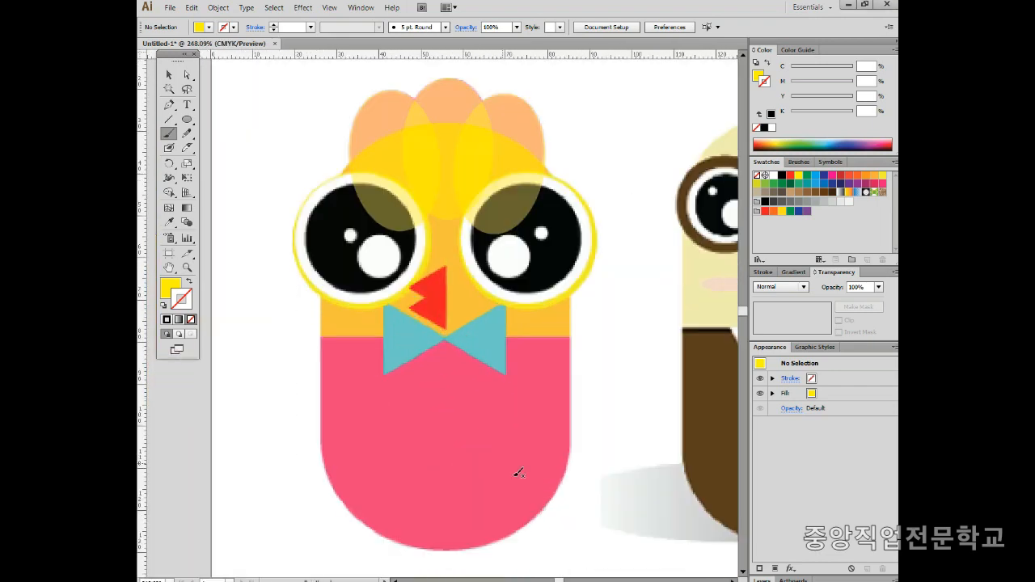
left_click_drag(186, 119, 231, 138)
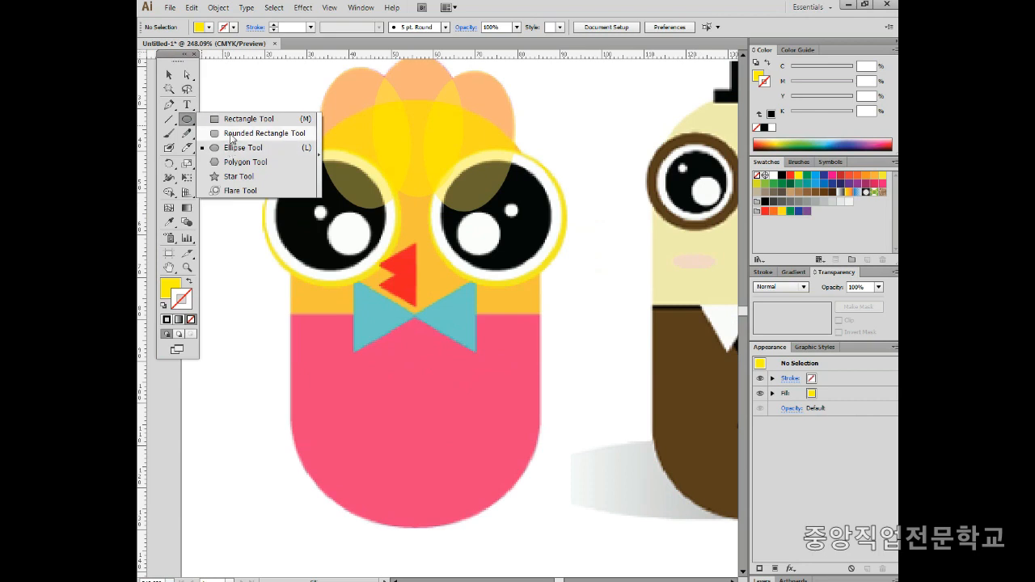
left_click_drag(231, 137, 231, 134)
left_click_drag(300, 106, 544, 518)
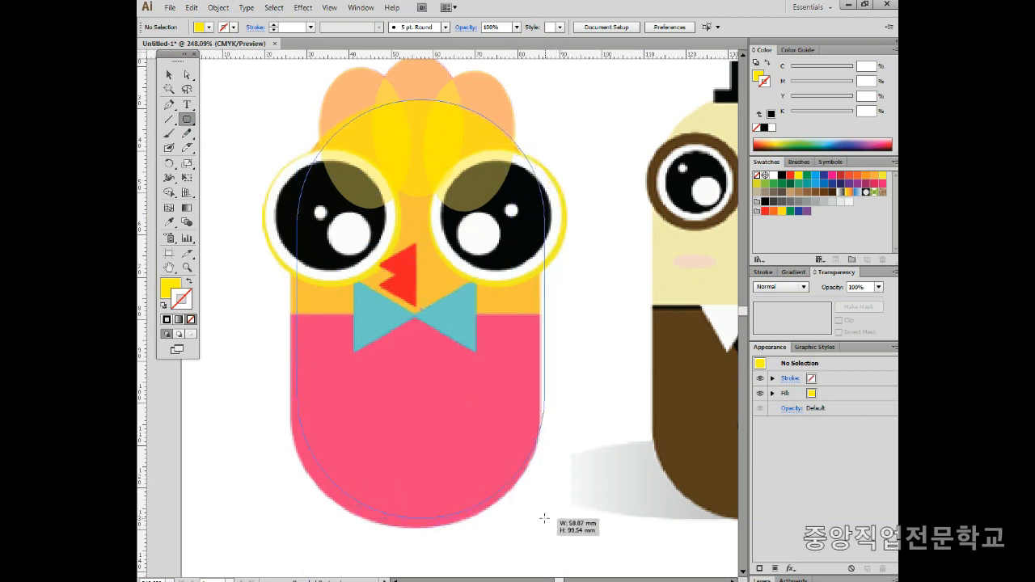
left_click_drag(544, 519, 550, 533)
left_click_drag(460, 382, 445, 379)
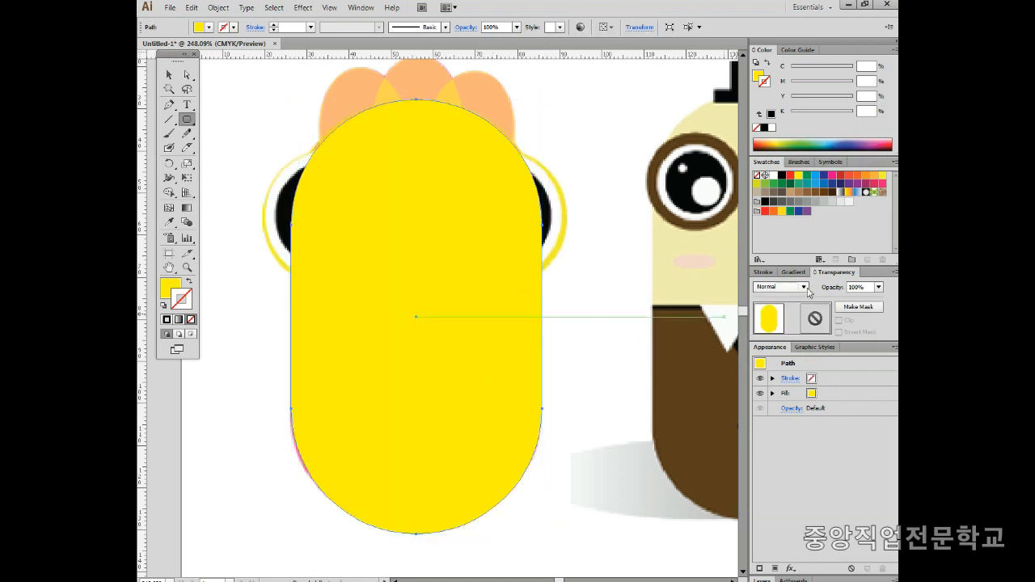
left_click(879, 287)
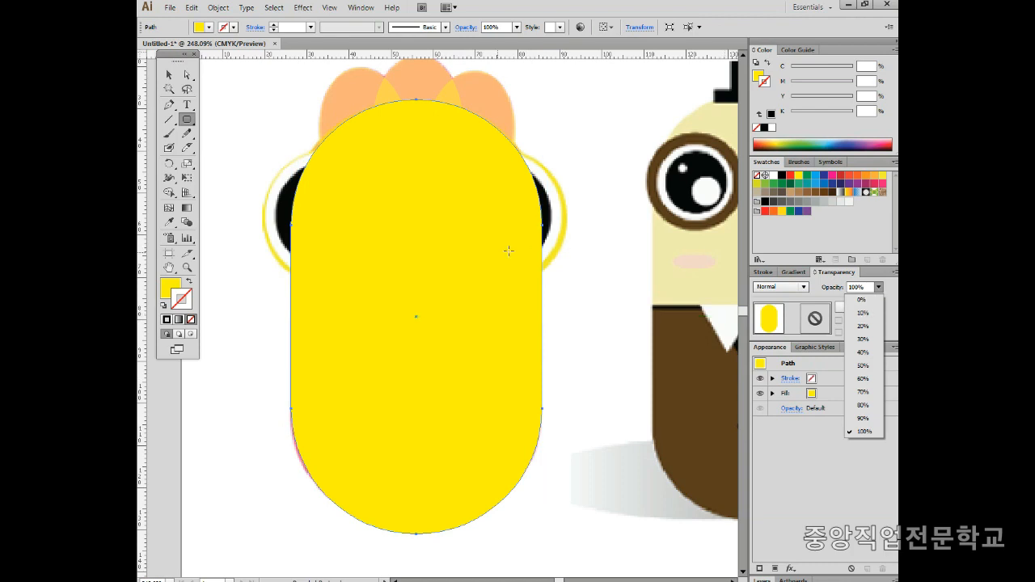
left_click(866, 365)
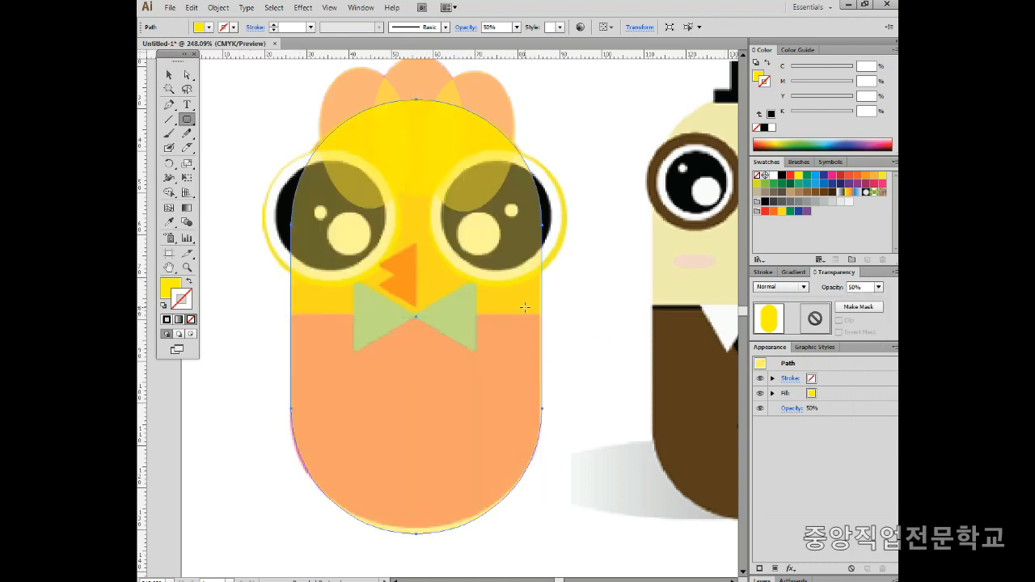
key("ctrl")
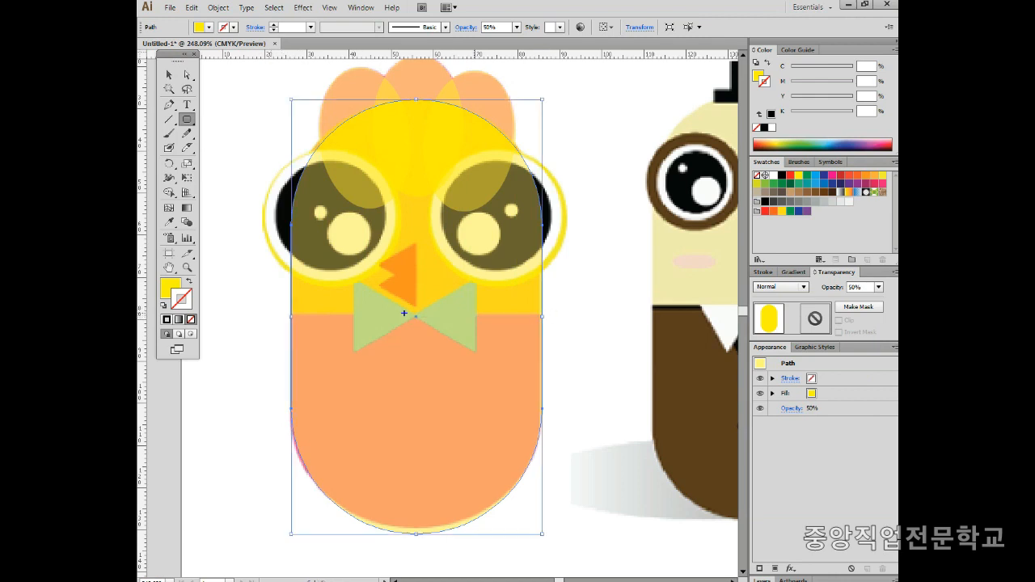
left_click_drag(276, 312, 590, 312)
key("Escape")
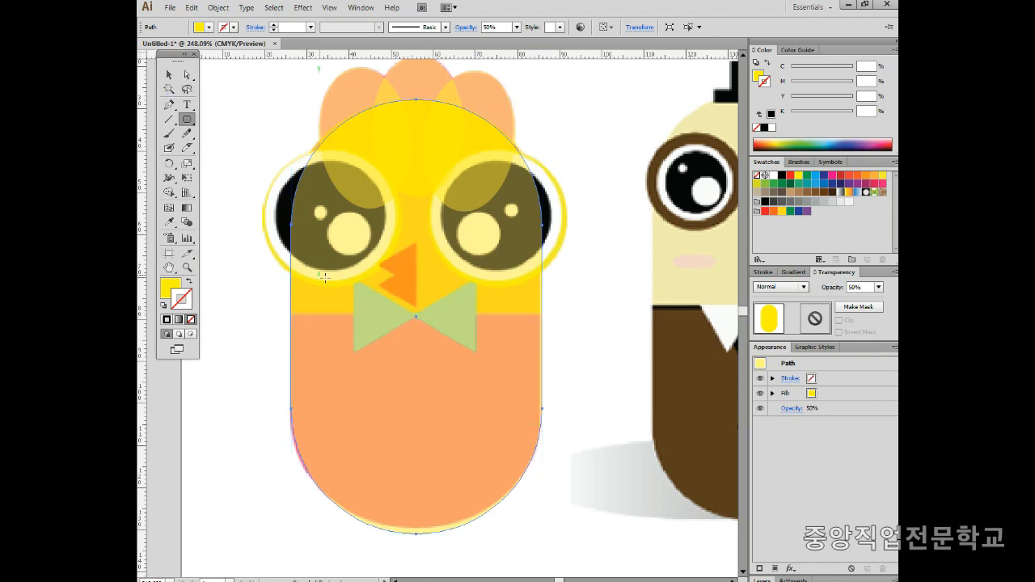
Cut the rounded rectangle horizontally with the Knife along the border between the orange head and pink body
left_click(186, 147)
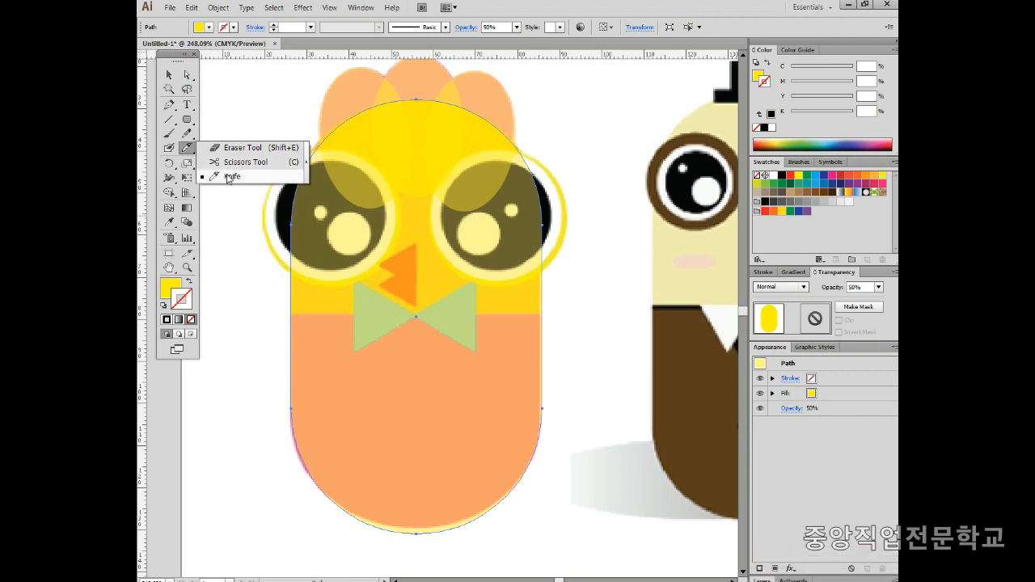
left_click(228, 177)
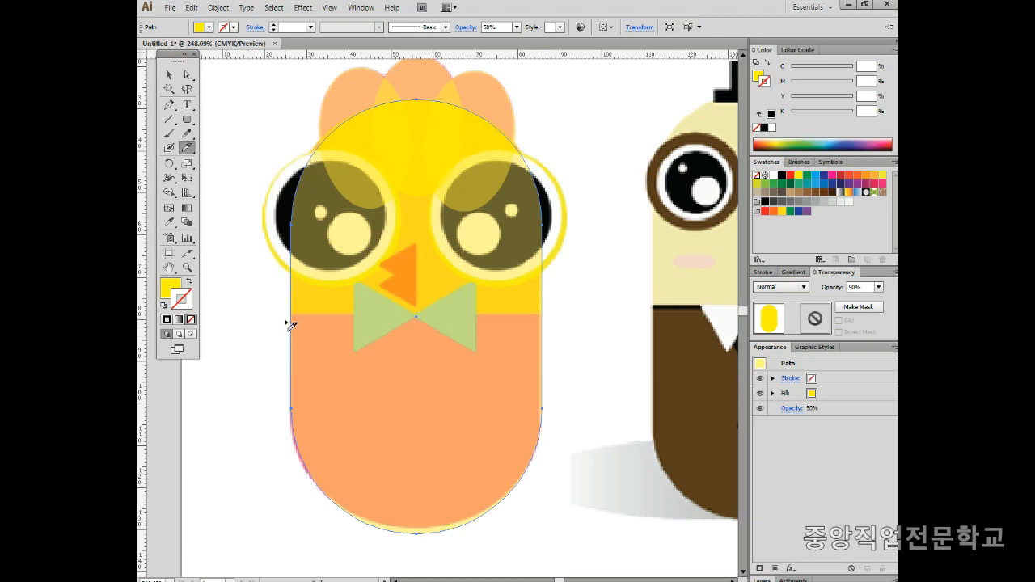
left_click_drag(281, 316, 573, 326)
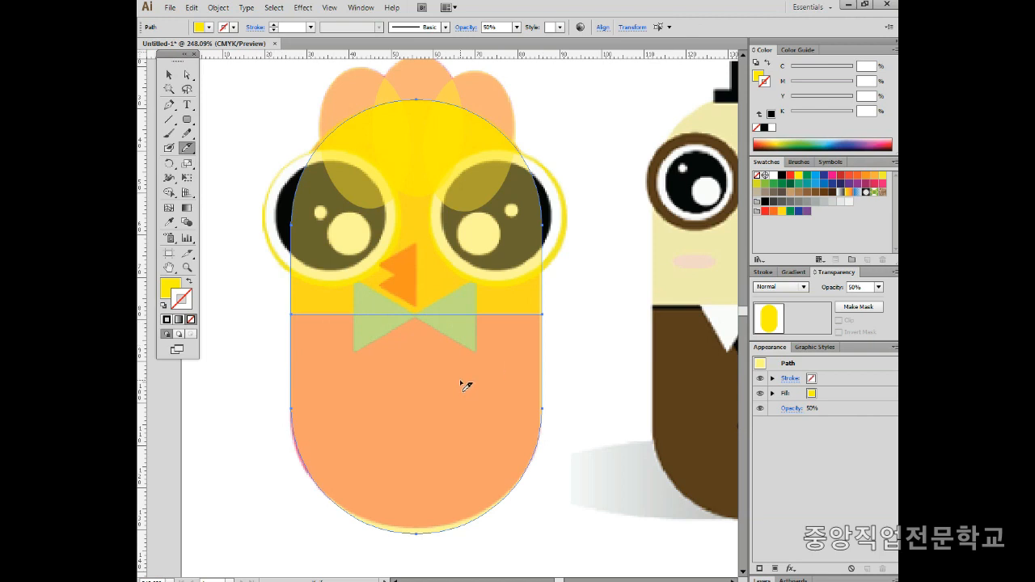
Select the black-outlined yellow shape outside the artboard and make two freehand Knife cuts across its upper part
left_click_drag(202, 320, 669, 329)
left_click(421, 243, "ctrl")
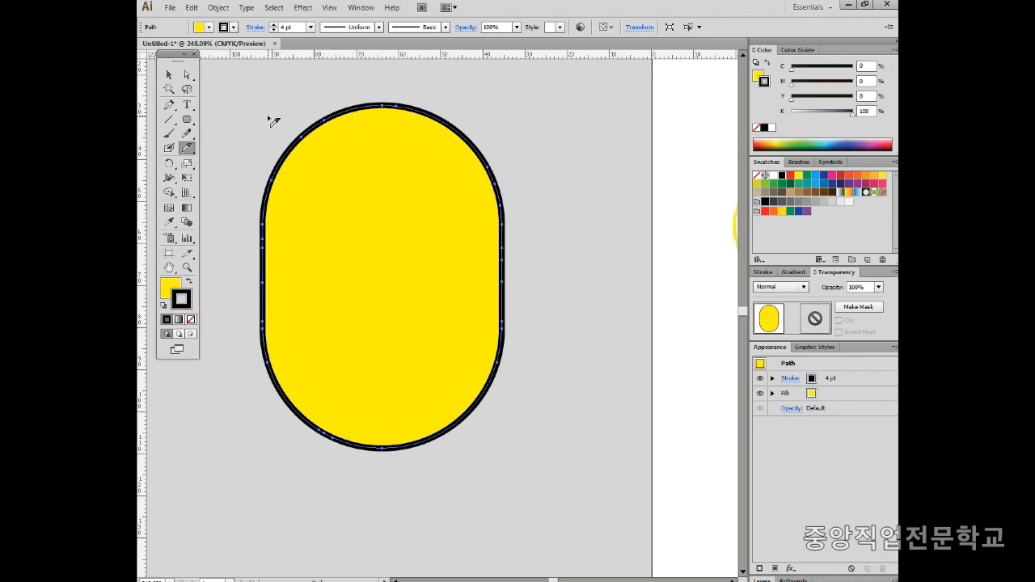
mouse_move(247, 123)
left_mouse_down()
mouse_move(369, 150)
mouse_move(563, 135)
left_mouse_up()
mouse_move(216, 193)
left_mouse_down()
mouse_move(427, 191)
mouse_move(557, 211)
left_mouse_up()
key("ctrl")
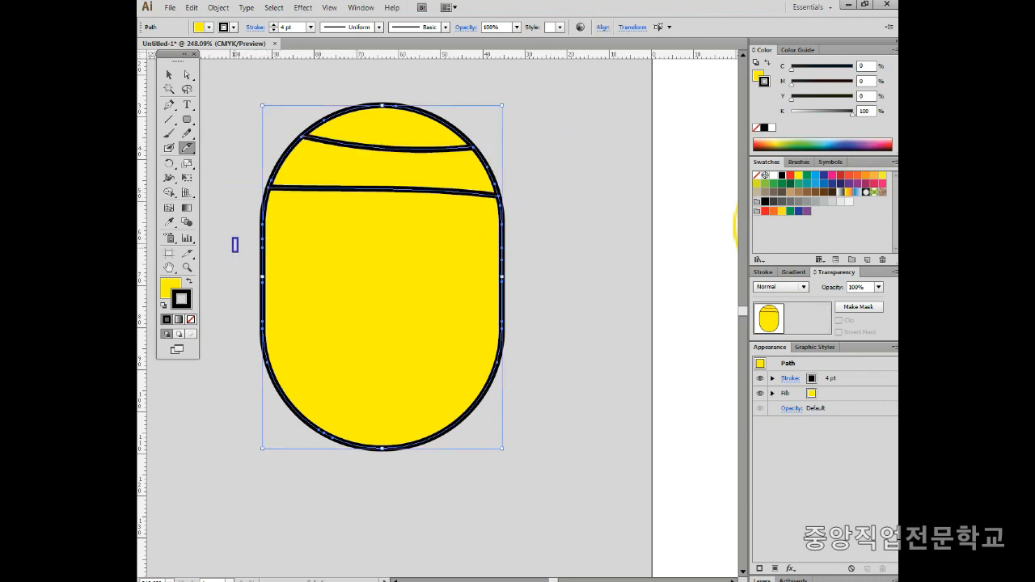
left_click_drag(237, 249, 551, 249)
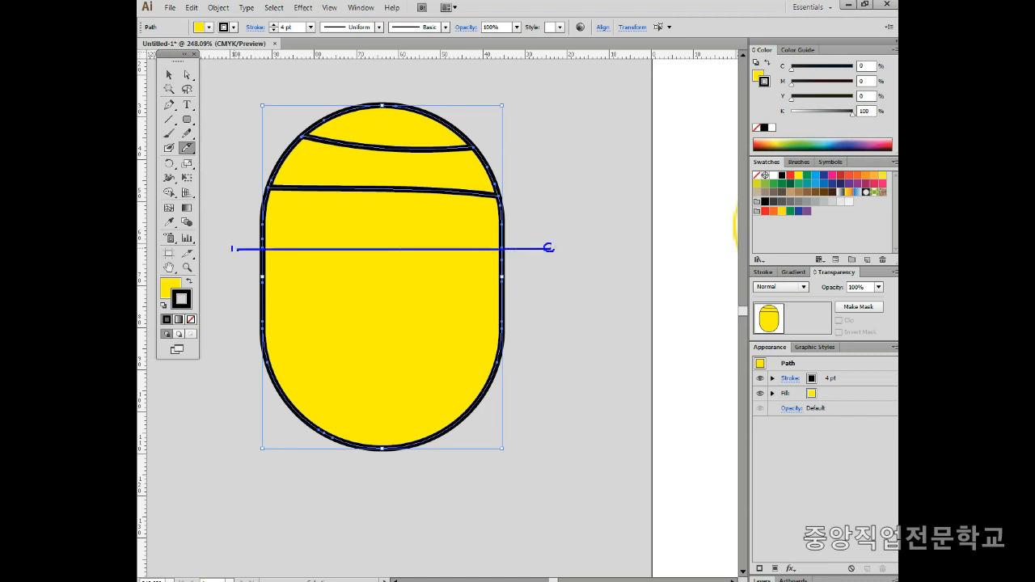
key("Escape")
Make more freehand Knife cuts in the outlined shape: one across the middle, one lower down and a curved diagonal
left_click_drag(238, 249, 503, 261)
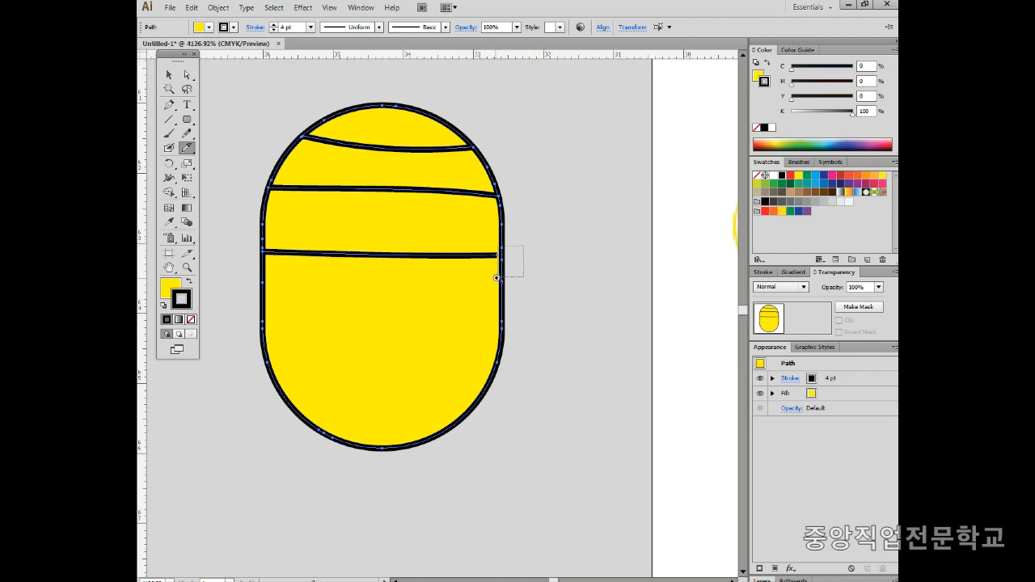
scroll(503, 259, "up", 8)
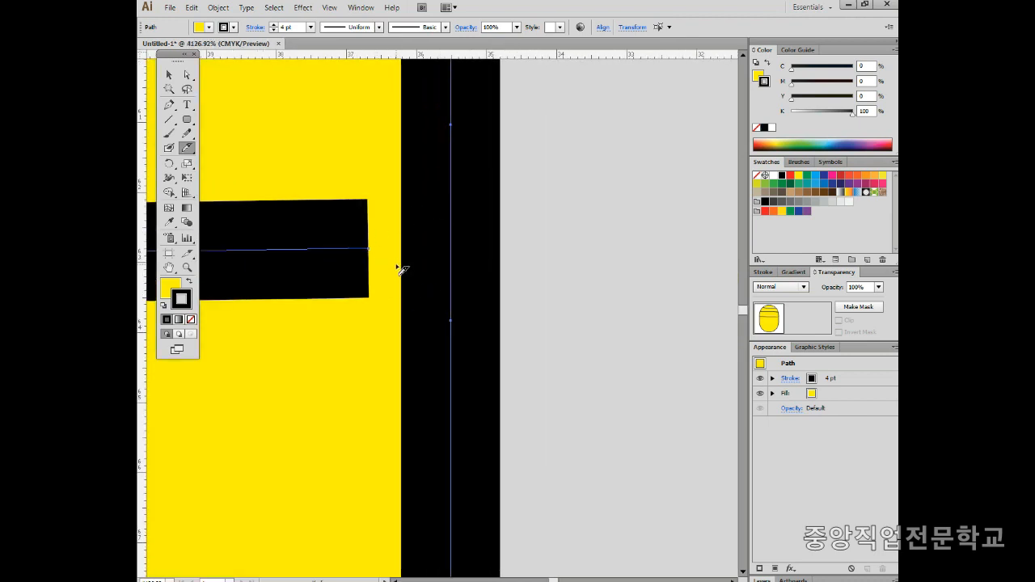
scroll(363, 262, "down", 8)
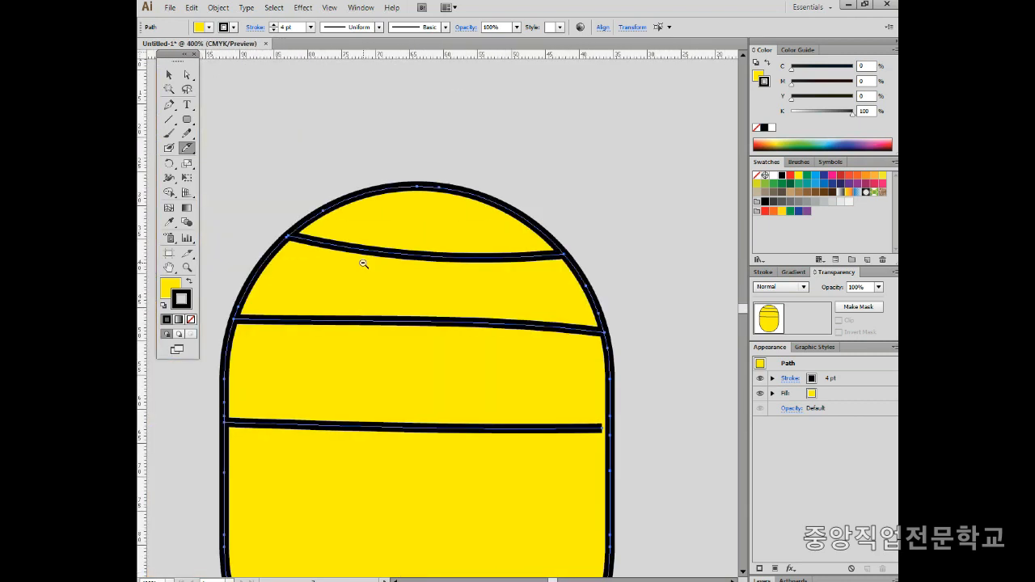
left_click_drag(461, 384, 426, 259)
left_click_drag(362, 317, 639, 333)
left_click_drag(663, 301, 663, 301)
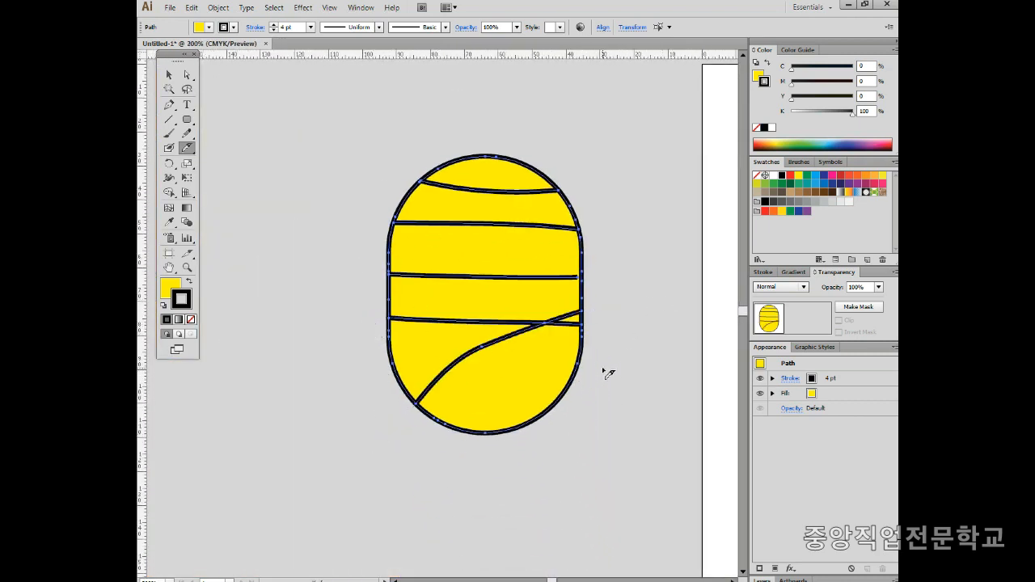
Pull the cut pieces of the outlined yellow shape apart, separating the upper slices, the lower curved piece and the wedge
left_click(596, 375, "ctrl")
left_click_drag(503, 172, 511, 110)
left_click_drag(514, 216, 503, 149)
left_click_drag(501, 244, 501, 208)
left_click_drag(467, 361, 481, 415)
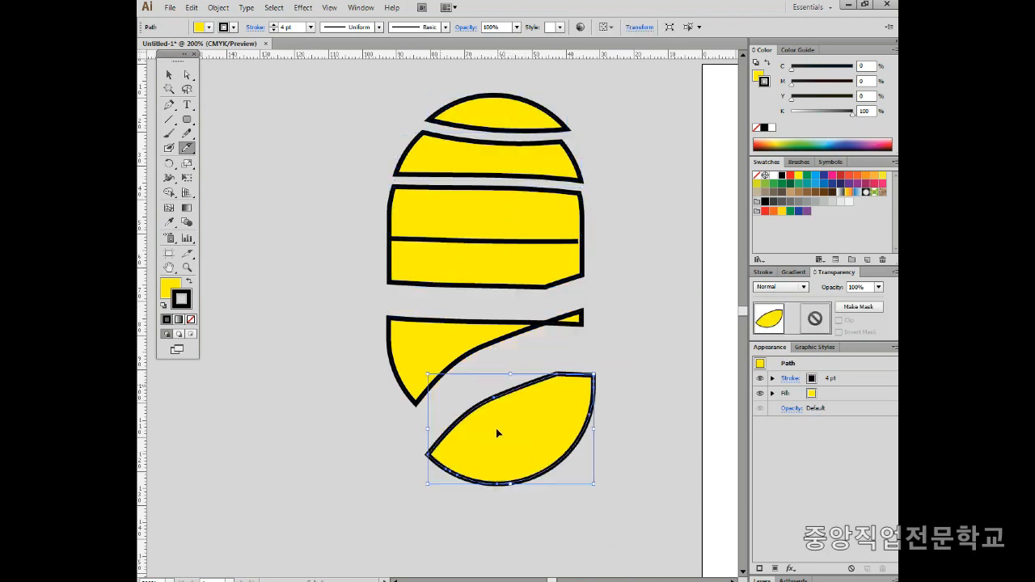
left_click_drag(427, 336, 395, 338)
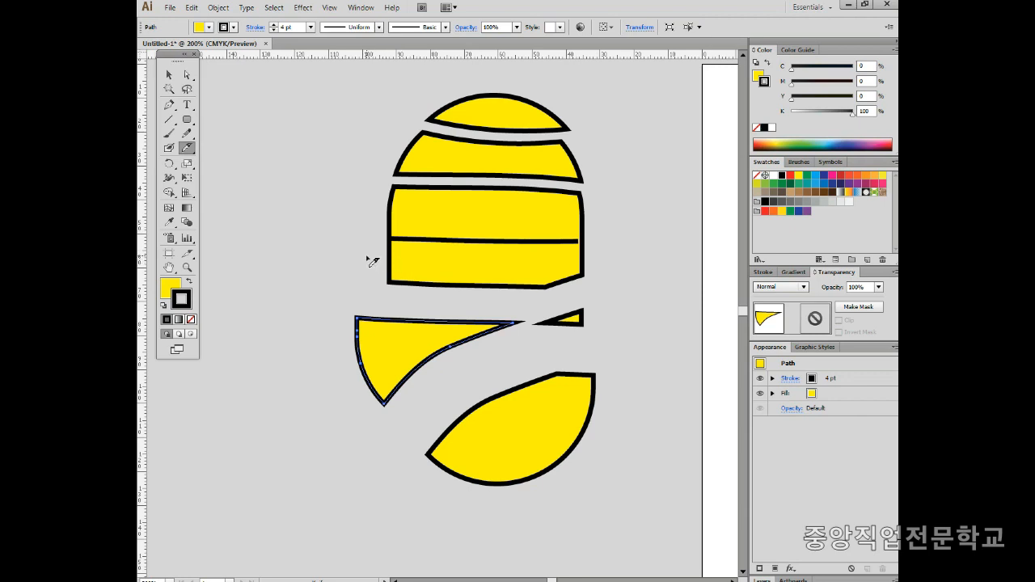
Select the large middle piece and make straight Knife cuts through it: one horizontal, one vertical and two opposing diagonals
left_click_drag(366, 256, 650, 261)
key("ctrl")
left_click(464, 267, "ctrl")
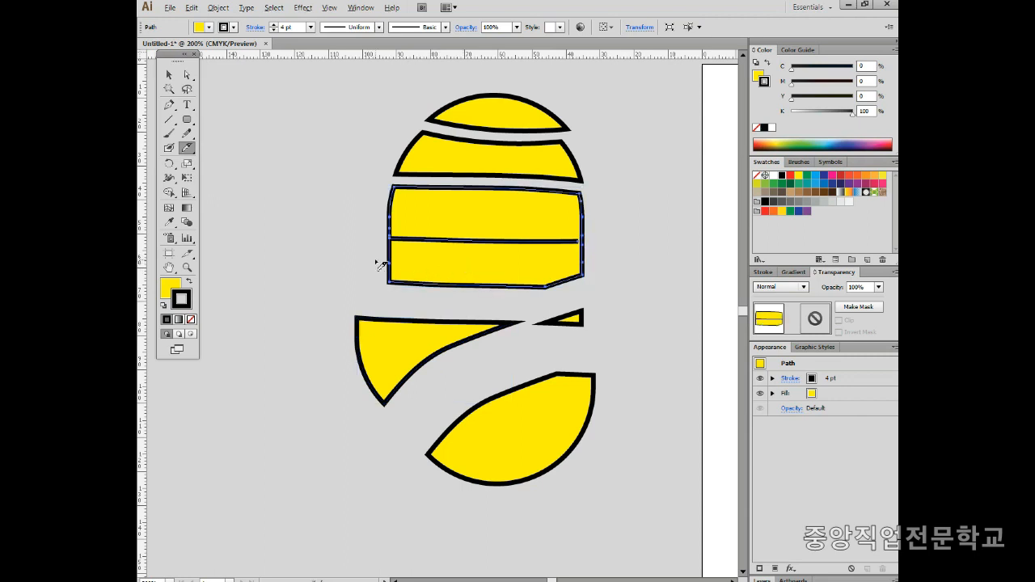
left_click_drag(386, 269, 672, 273)
left_click_drag(462, 106, 464, 104)
mouse_move(397, 296)
left_mouse_down()
mouse_move(607, 116)
mouse_move(603, 123)
left_mouse_up()
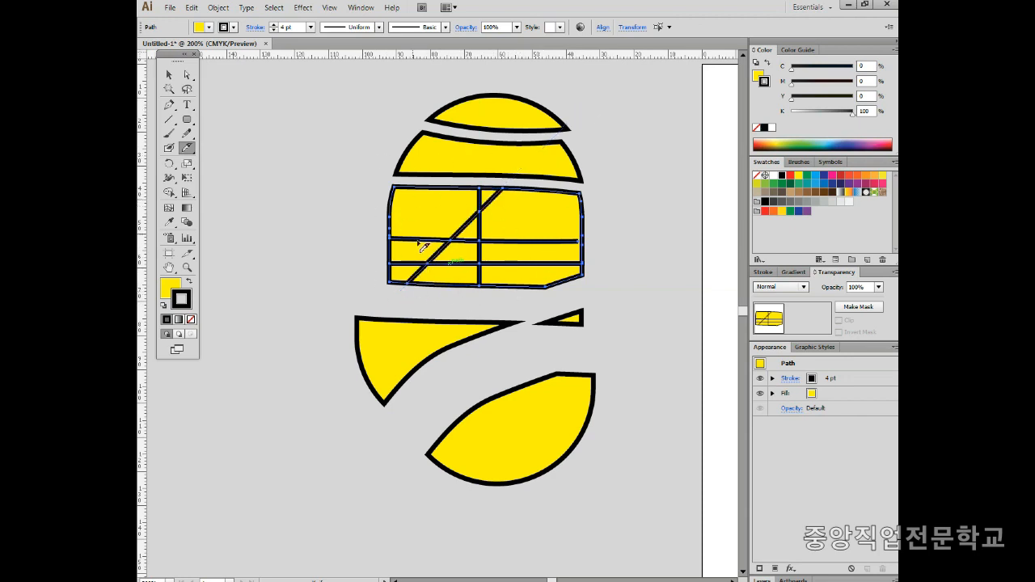
mouse_move(407, 100)
left_mouse_down()
mouse_move(564, 268)
mouse_move(601, 278)
left_mouse_up()
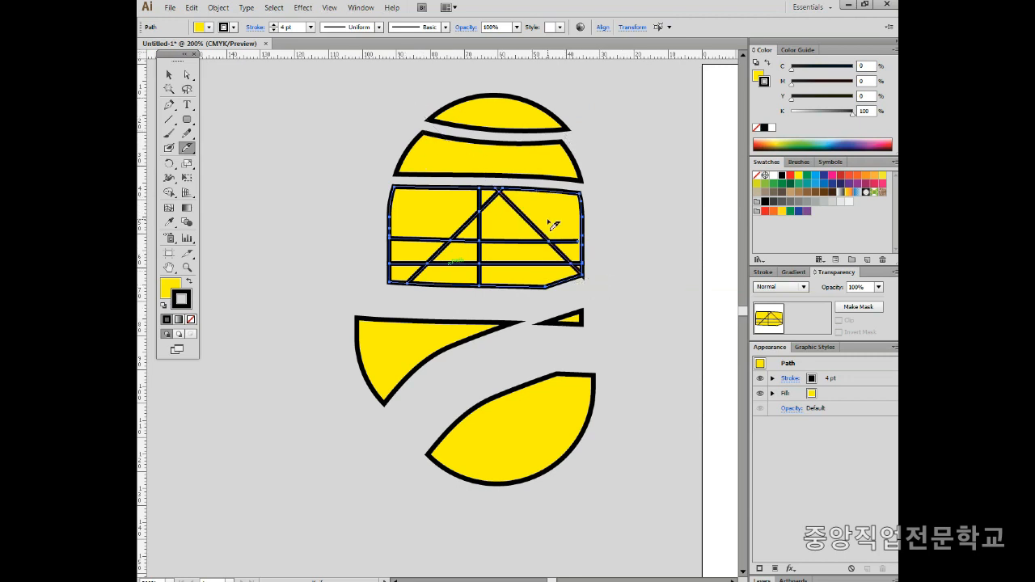
Place a horizontal guide at the chick's head and body border and cut the yellow rounded shape straight along it with the Knife
key("space")
left_click_drag(608, 206, 329, 213)
left_click_drag(656, 261, 504, 243)
left_click(532, 349, "ctrl")
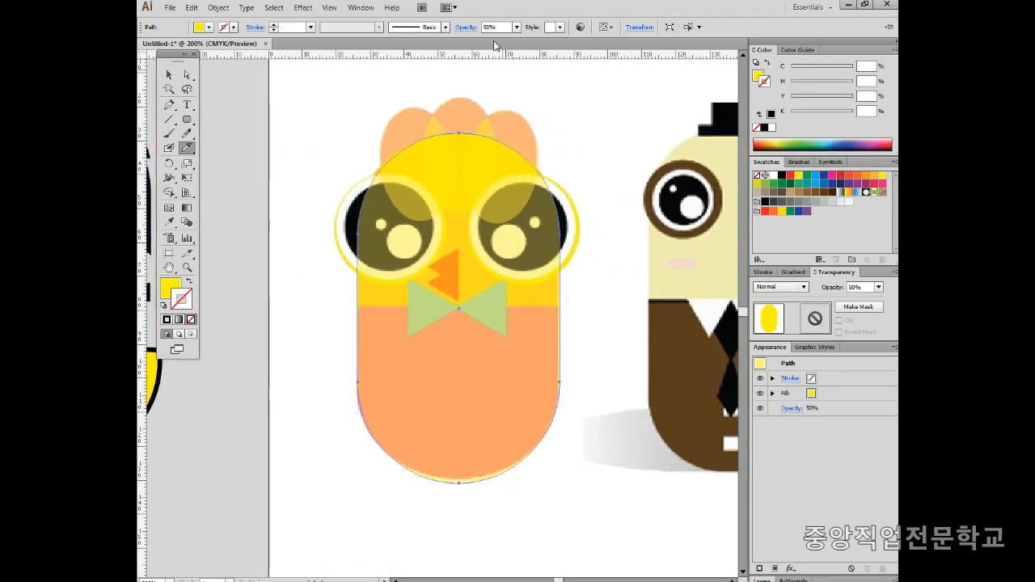
left_click_drag(475, 51, 382, 305)
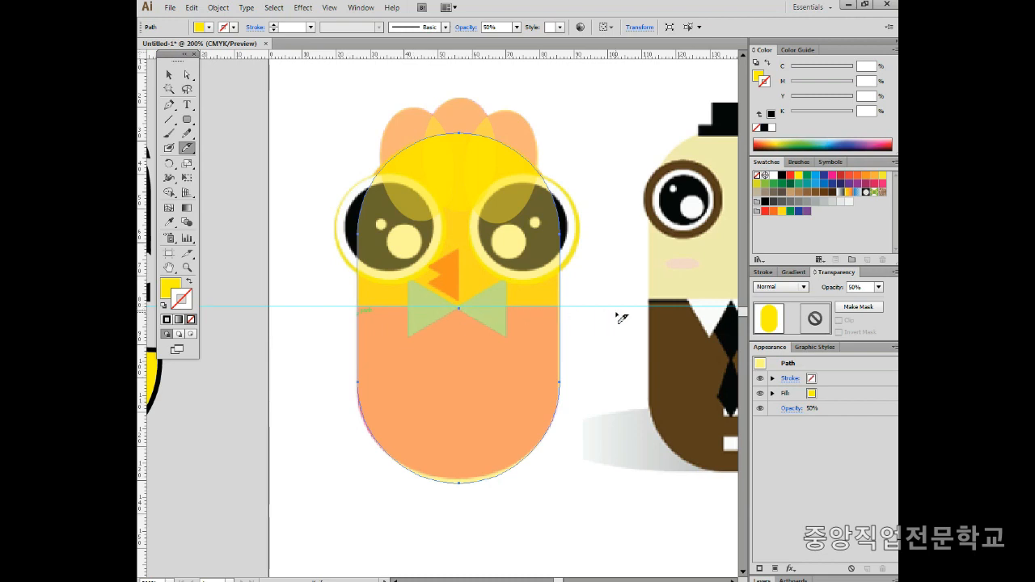
left_click_drag(616, 315, 616, 314)
left_click(326, 351, "ctrl")
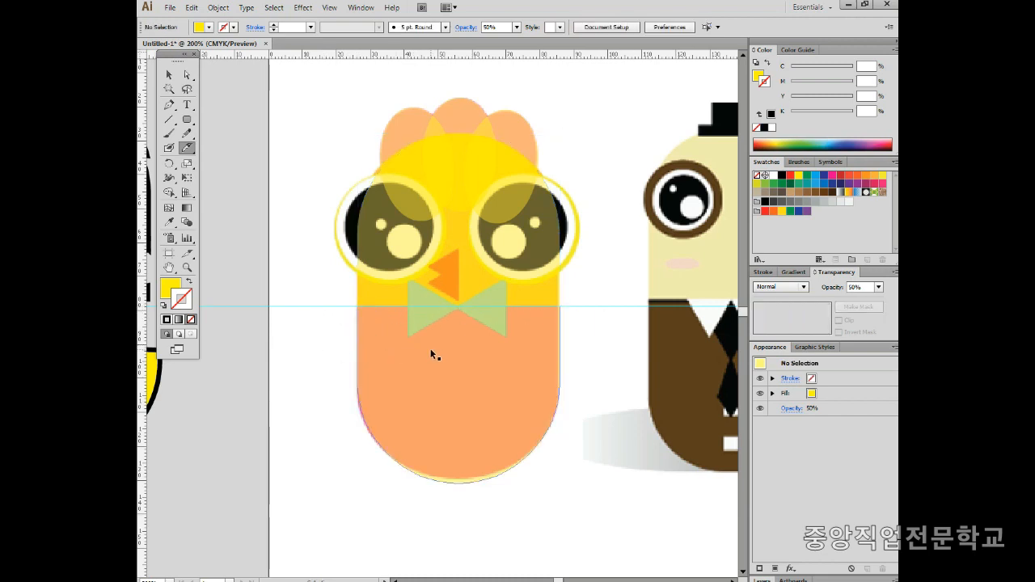
Set both halves of the rounded shape to 100% opacity and fill the head half with cream sampled from the neighbouring character
left_click(526, 300, "ctrl")
left_click(878, 287)
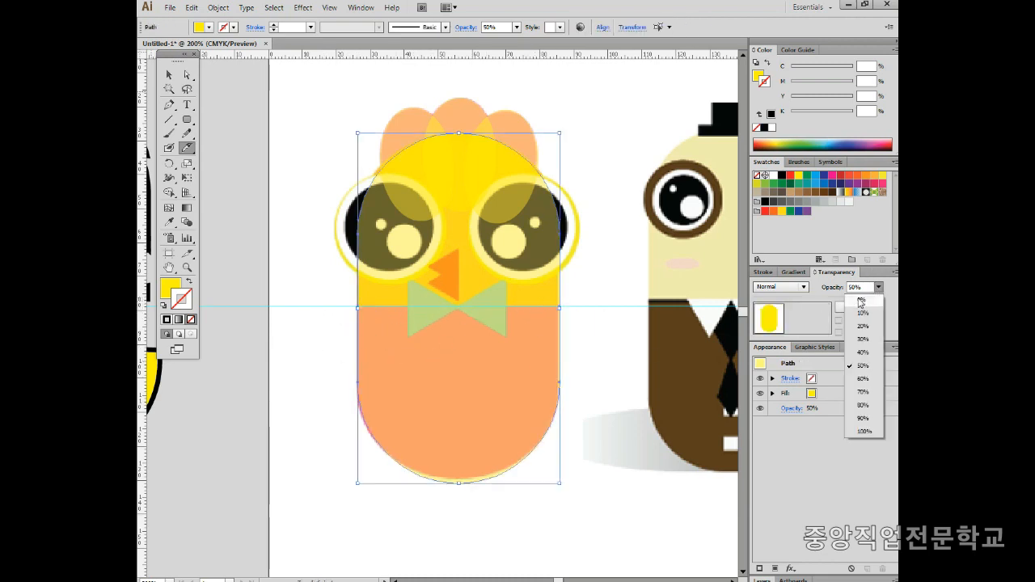
left_click(863, 431)
left_click(582, 368)
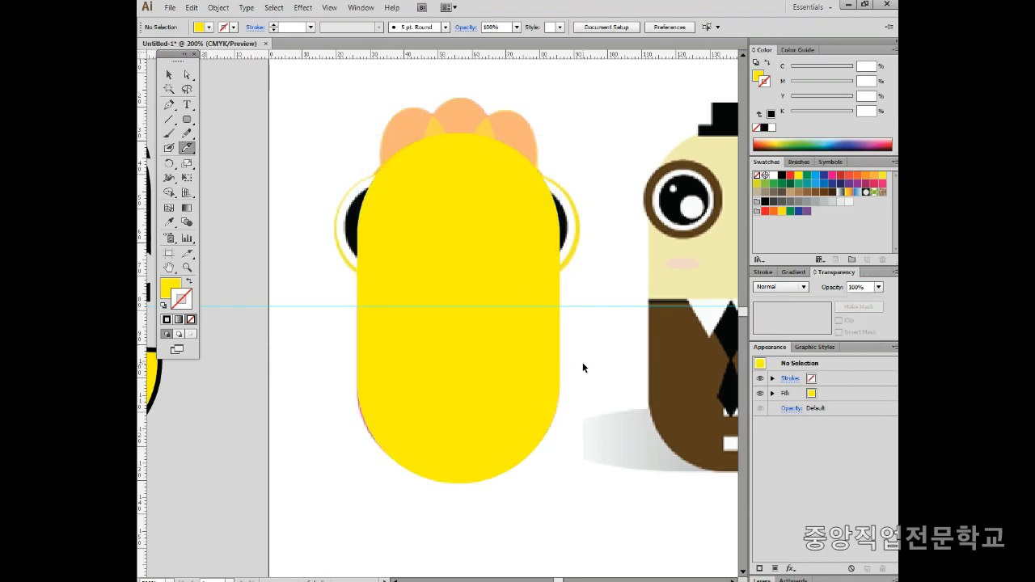
left_click(513, 282, "ctrl")
key("i")
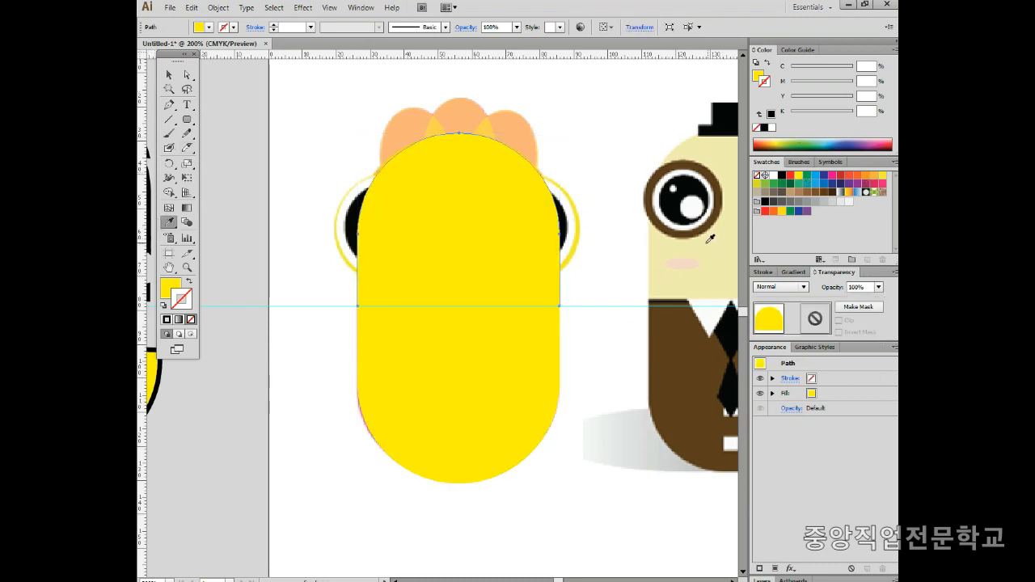
left_click(710, 239)
Fill the body half with pink at 76% magenta and remove its stroke
left_click(497, 396, "ctrl")
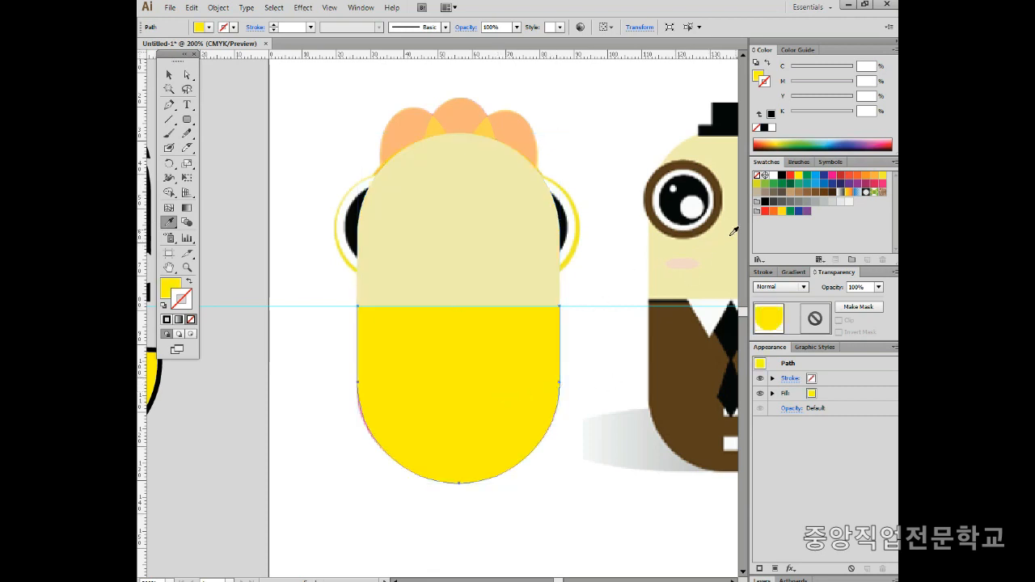
key("x")
left_click(832, 175)
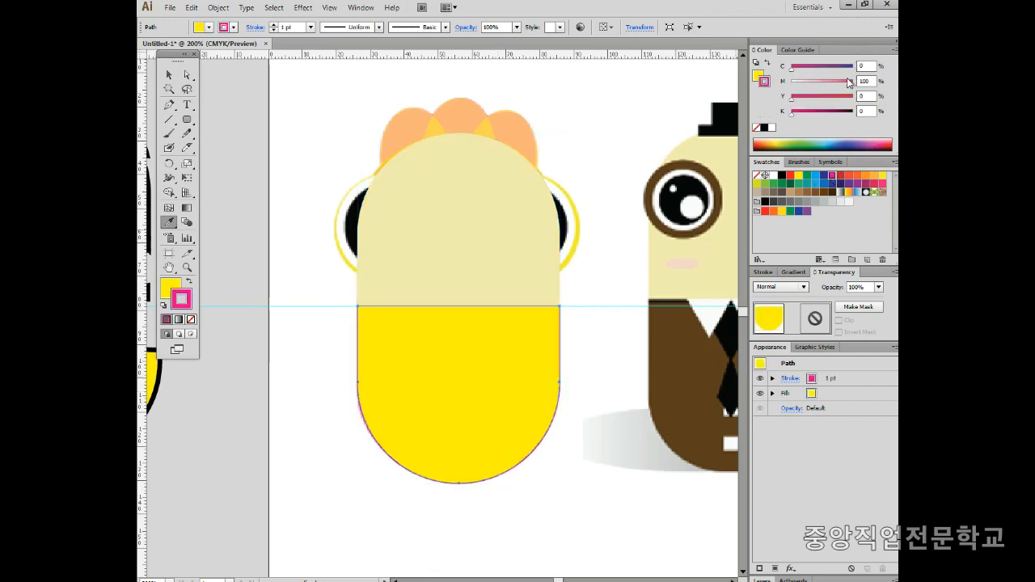
left_click(189, 281)
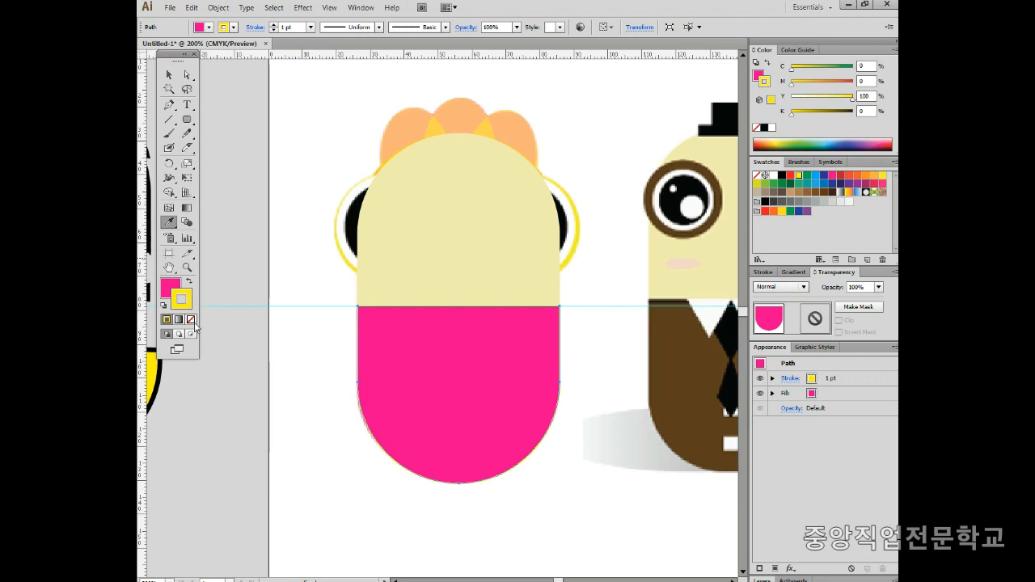
left_click(191, 319)
left_click(170, 285)
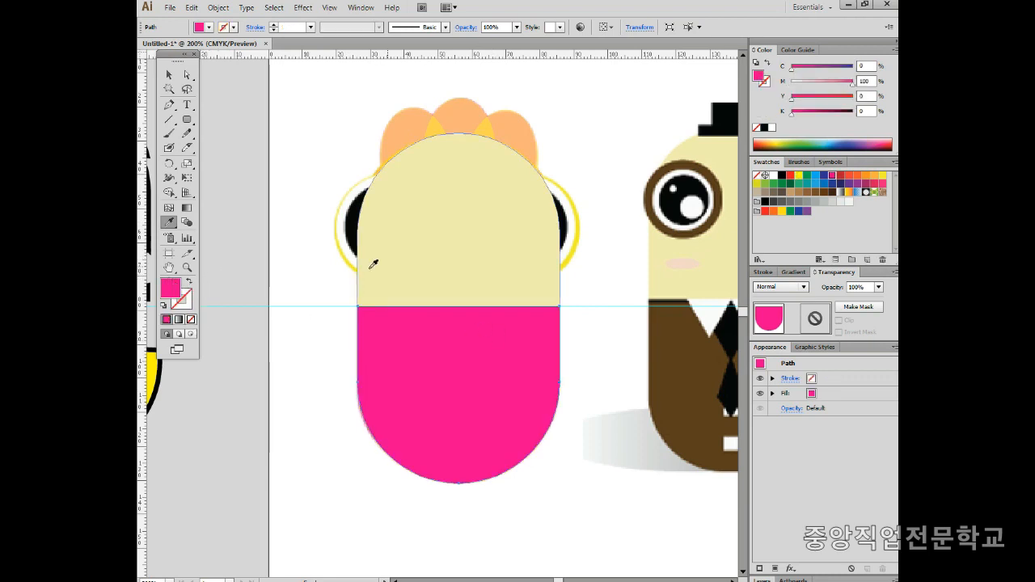
left_click_drag(853, 83, 837, 89)
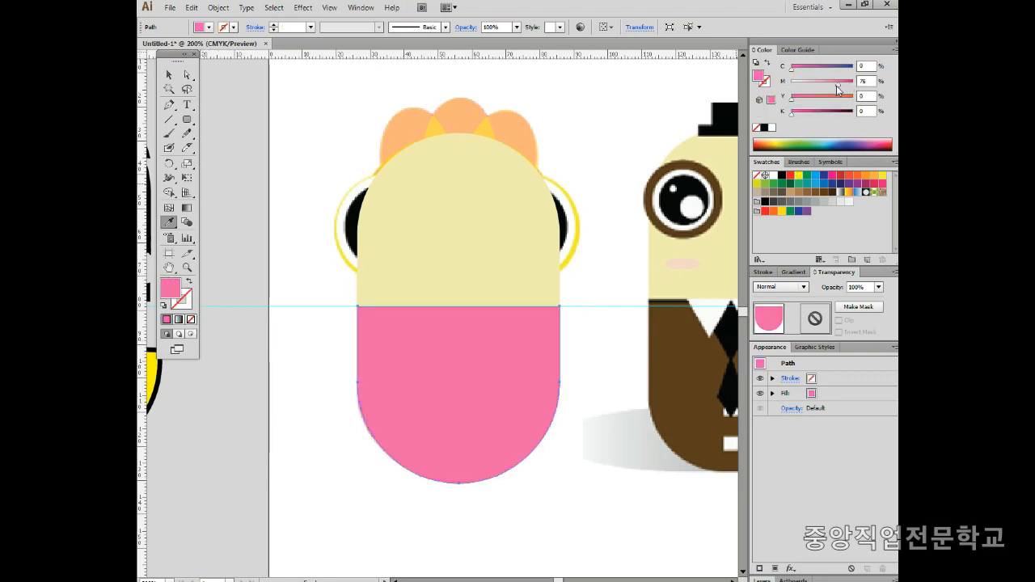
Select both the cream head half and the pink body half and set their opacity to 30%
mouse_move(555, 157)
left_mouse_down()
mouse_move(538, 227)
mouse_move(542, 318)
left_mouse_up()
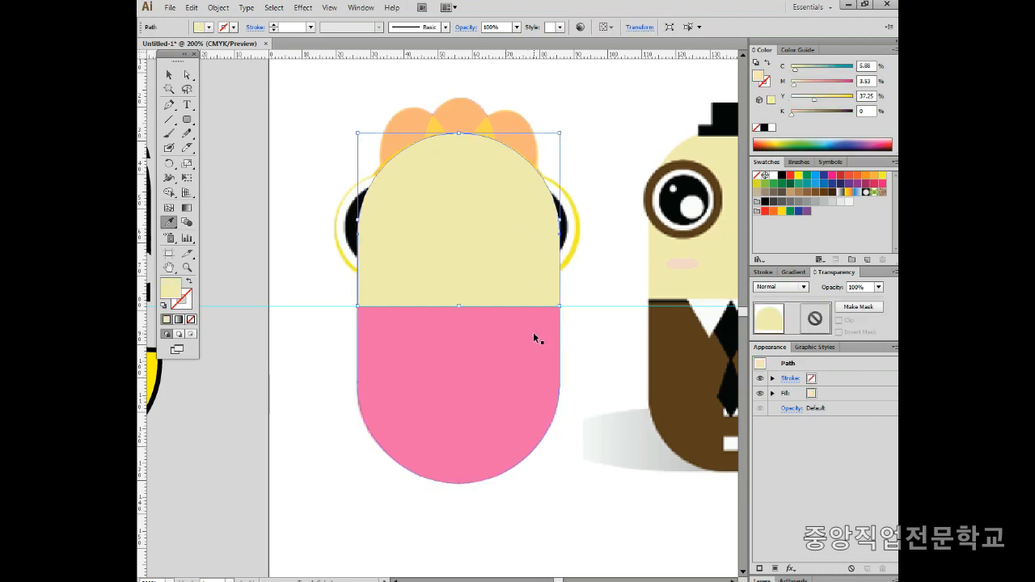
left_click(878, 287)
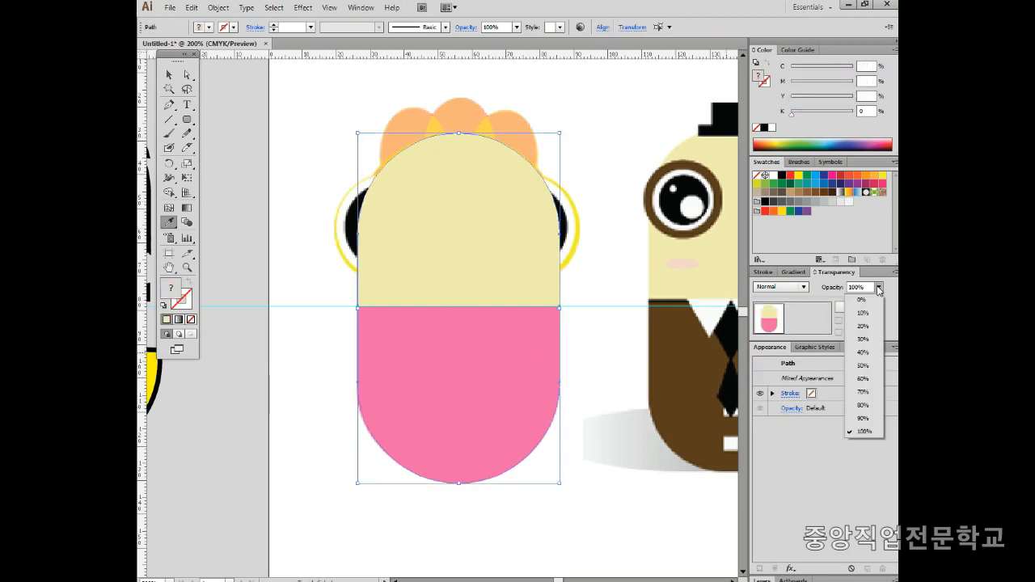
left_click(862, 340)
left_click(577, 351)
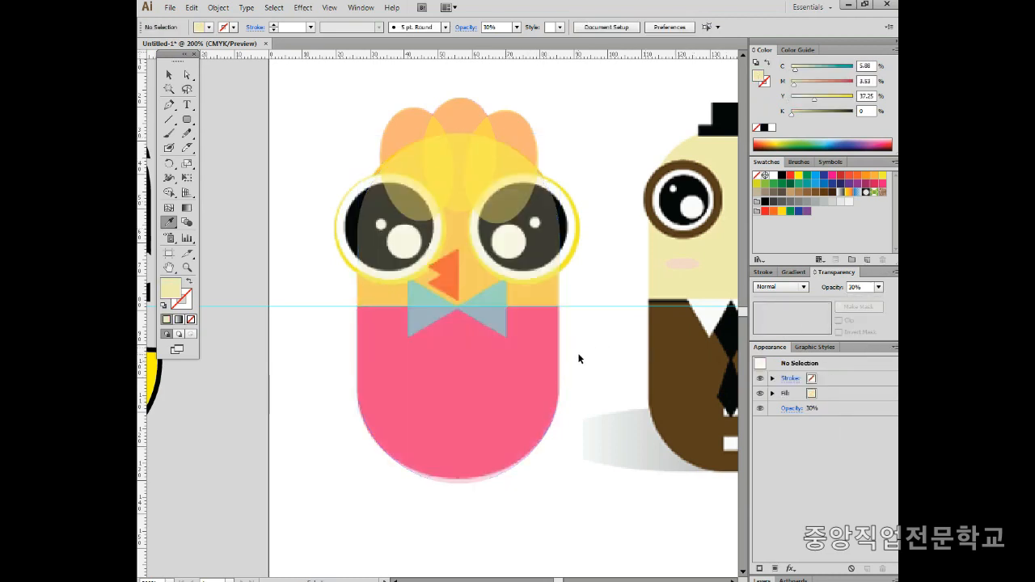
Select the three comb ovals together with the head and body halves and lock them
left_click(168, 74)
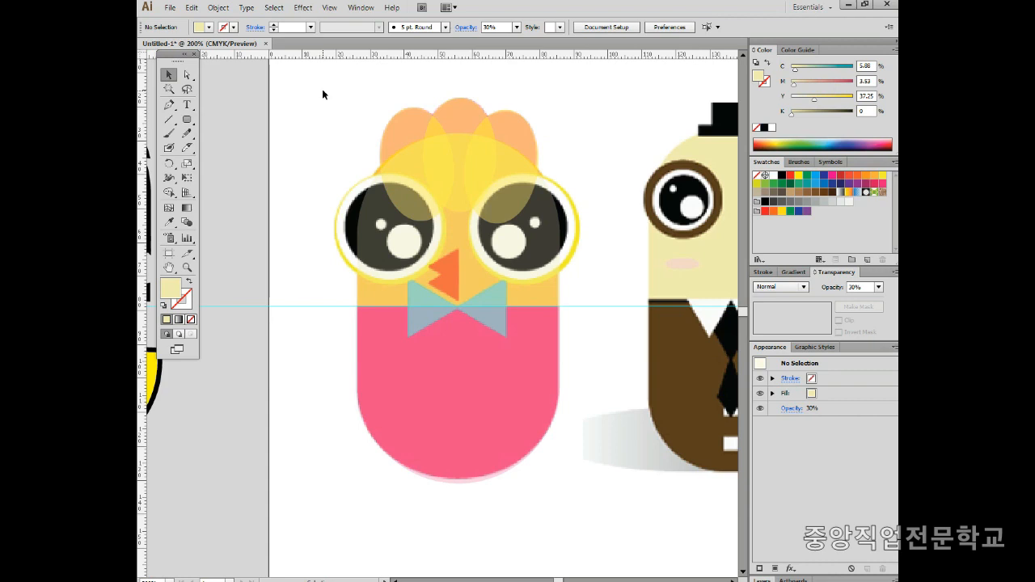
left_click_drag(323, 91, 574, 476)
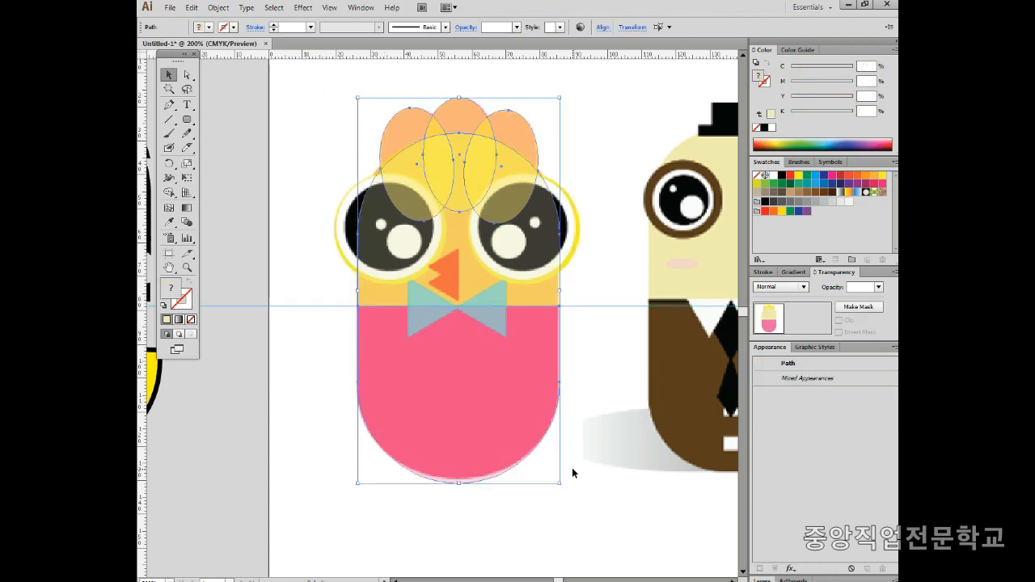
left_click(218, 9)
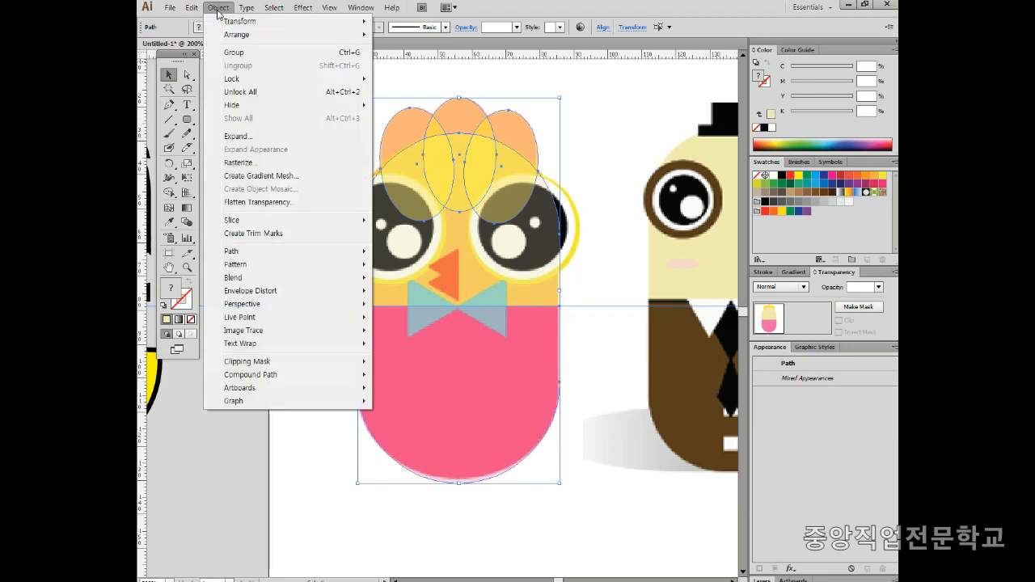
mouse_move(261, 83)
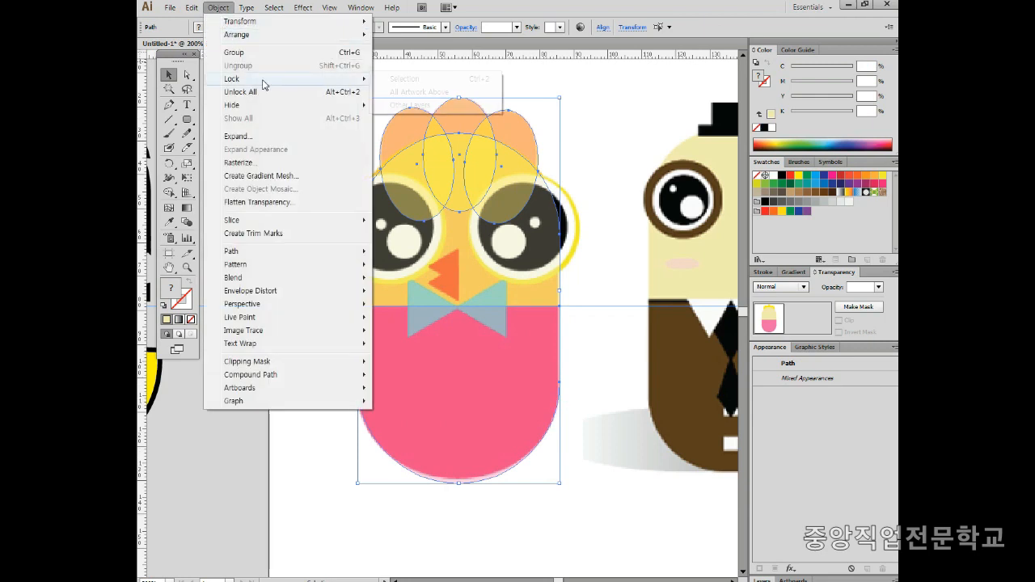
left_click(384, 79)
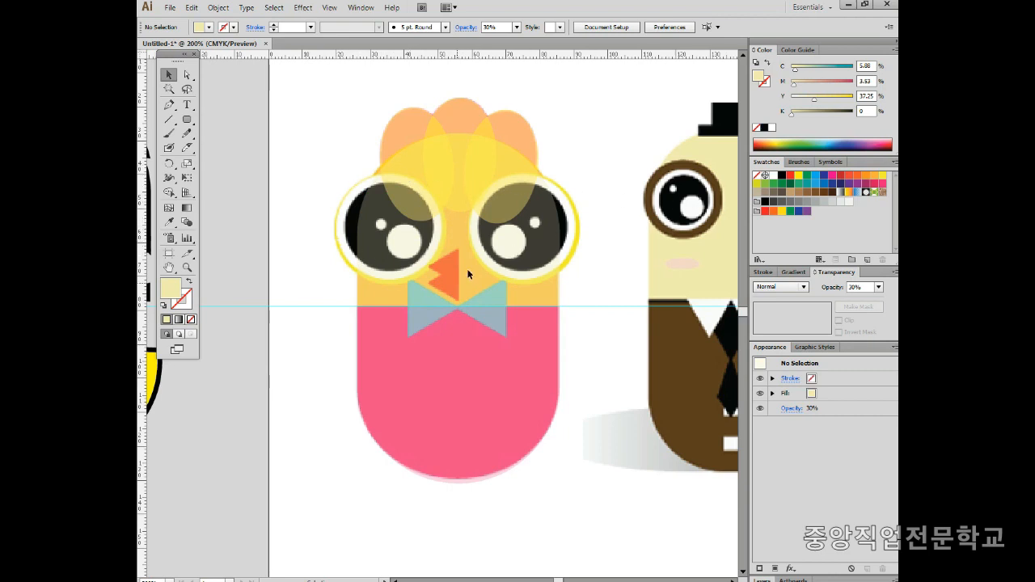
Draw a circle about 32 mm across with the Ellipse tool over the chick's left eye and align it to the eye's rim
left_click(410, 247, "ctrl")
left_click(472, 293, "ctrl")
left_click_drag(405, 304, 445, 227)
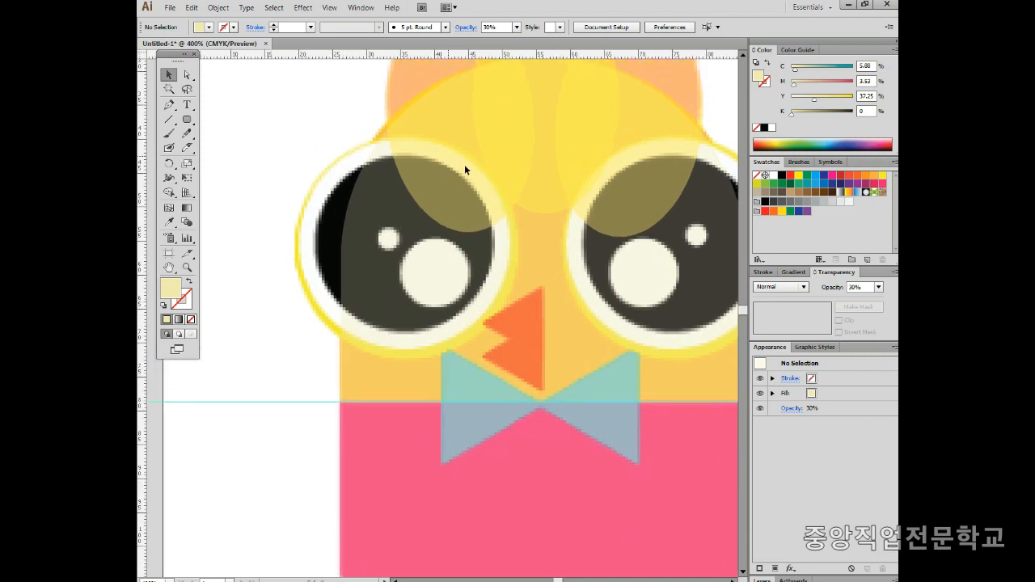
left_click_drag(187, 119, 228, 149)
left_click_drag(300, 150, 517, 341)
mouse_move(407, 253)
left_mouse_down()
mouse_move(412, 261)
mouse_move(401, 245)
left_mouse_up()
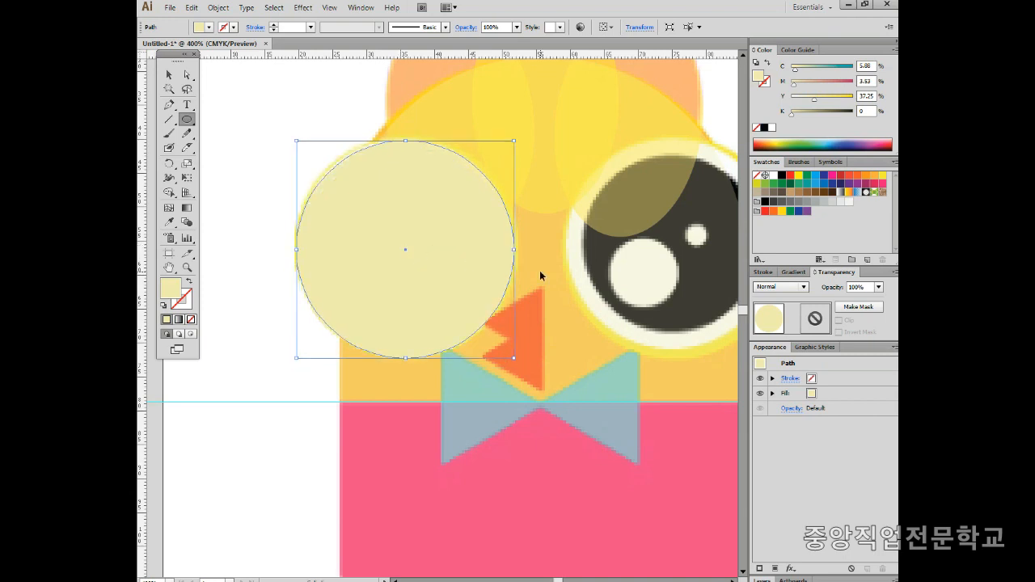
Set the eye circle's opacity to 30% and shrink it slightly to fit the reference eye's outline
left_click(879, 287)
left_click(859, 421)
key("ctrl")
left_click_drag(514, 360, 462, 307)
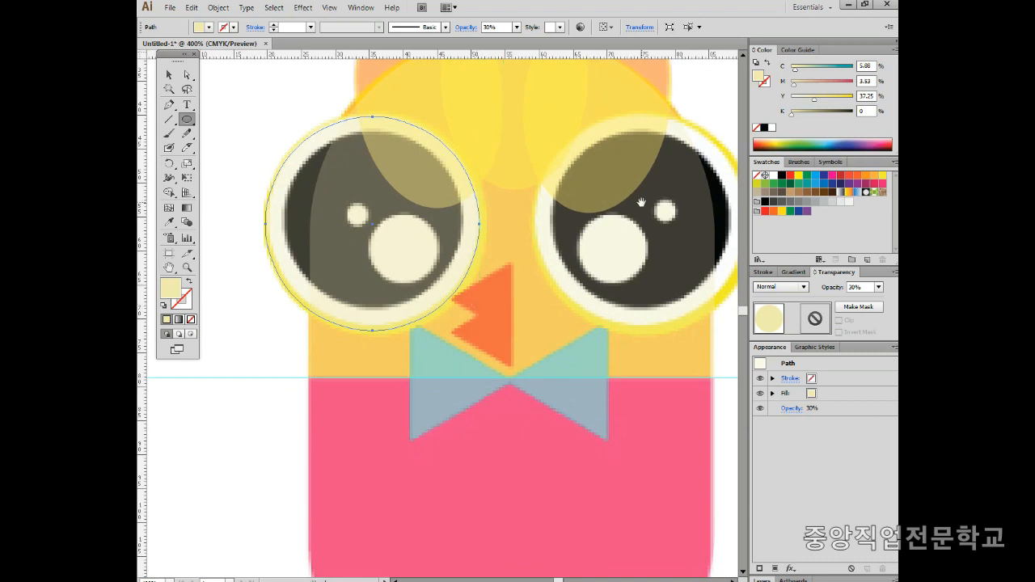
scroll(623, 233, "right", 2)
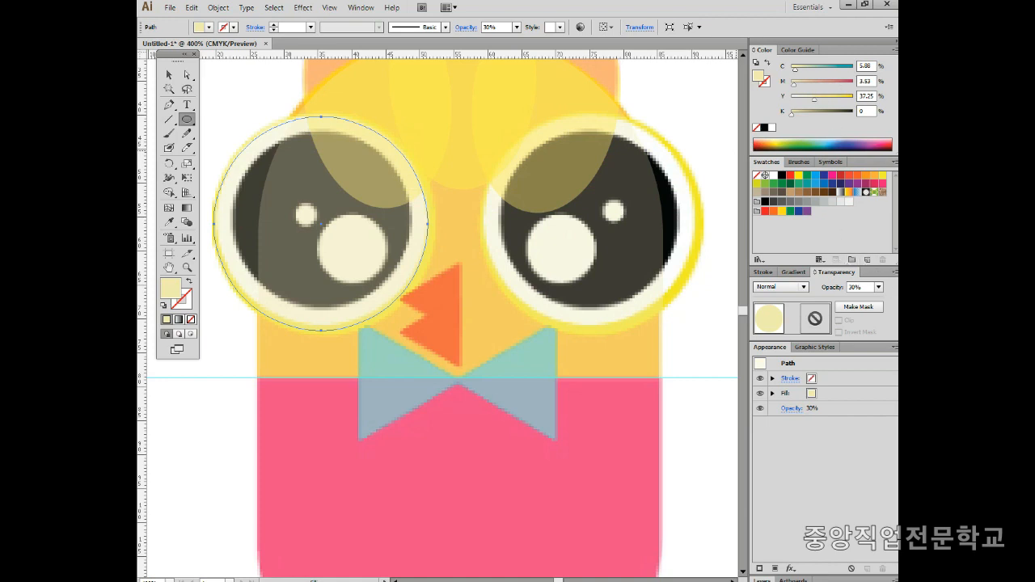
Reduce the yellow in the eye circle's fill to 0% and give it a yellow FFF800 stroke
left_click_drag(814, 98, 789, 99)
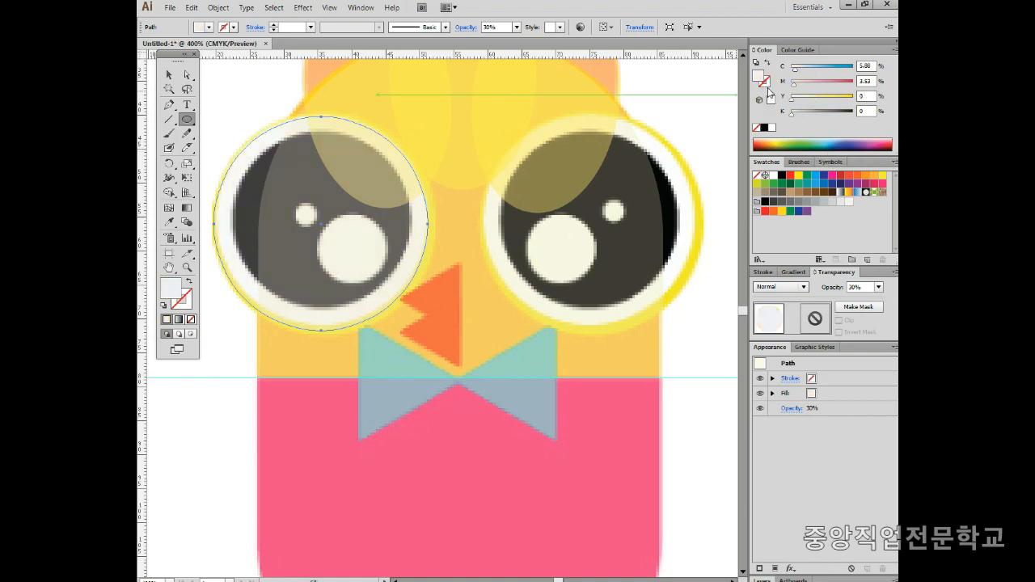
left_click(766, 83)
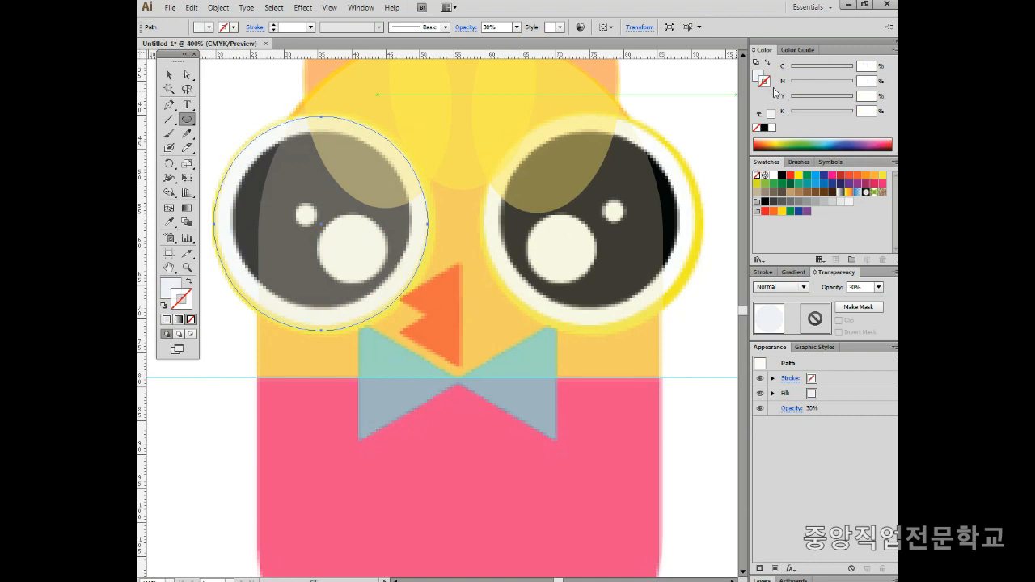
double_click(184, 306)
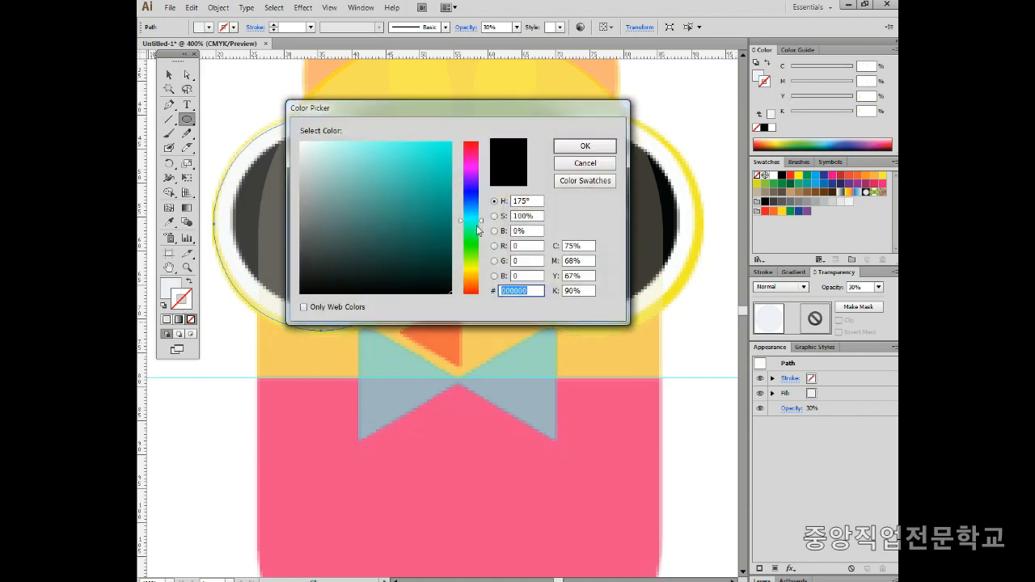
left_click(471, 273)
left_click_drag(429, 178, 451, 142)
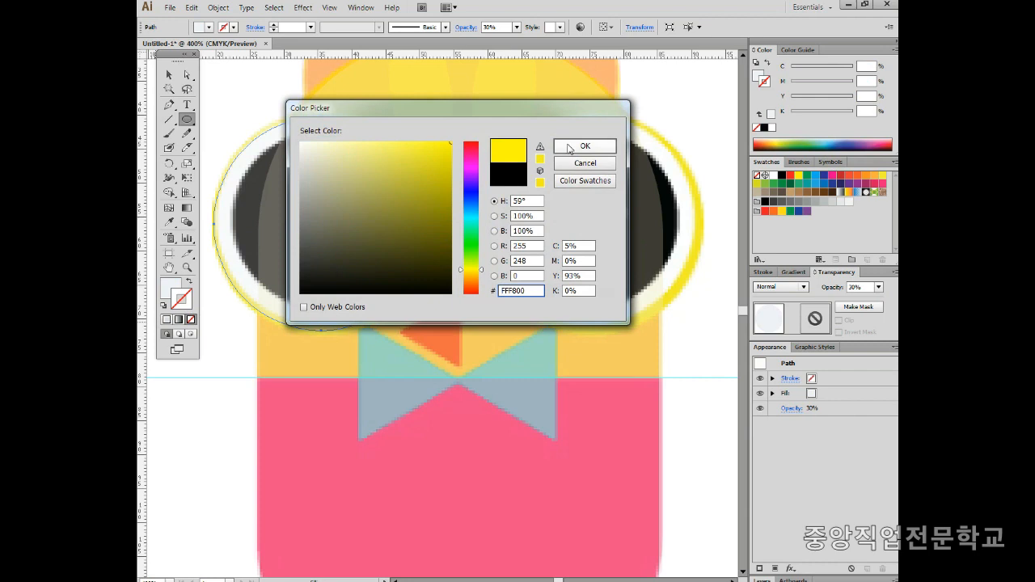
left_click(584, 145)
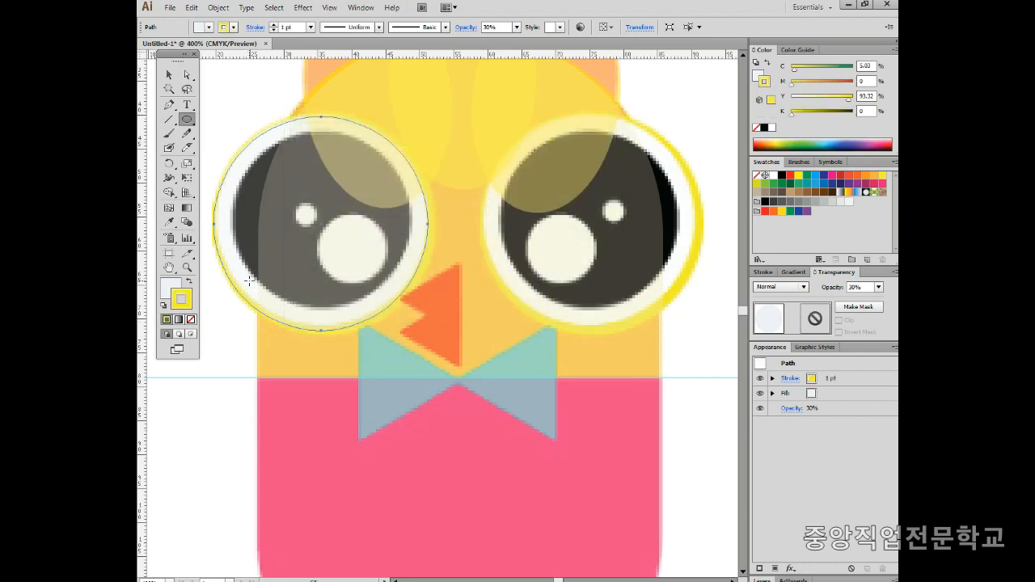
Set the left eye circle's stroke weight to 4 pt, try 100% opacity, and reduce the stroke to 3 pt
left_click(765, 272)
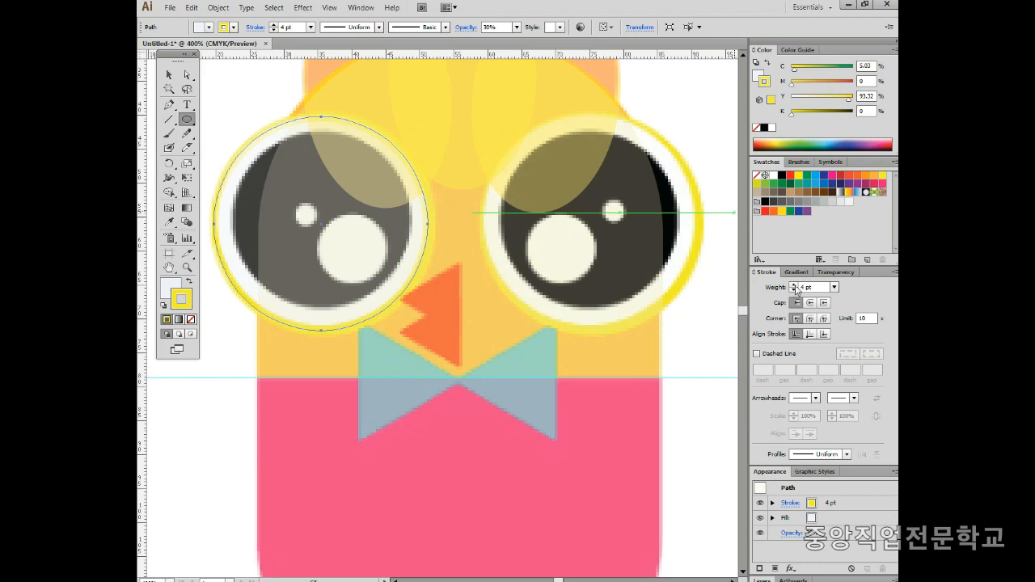
left_click(836, 273)
left_click(878, 287)
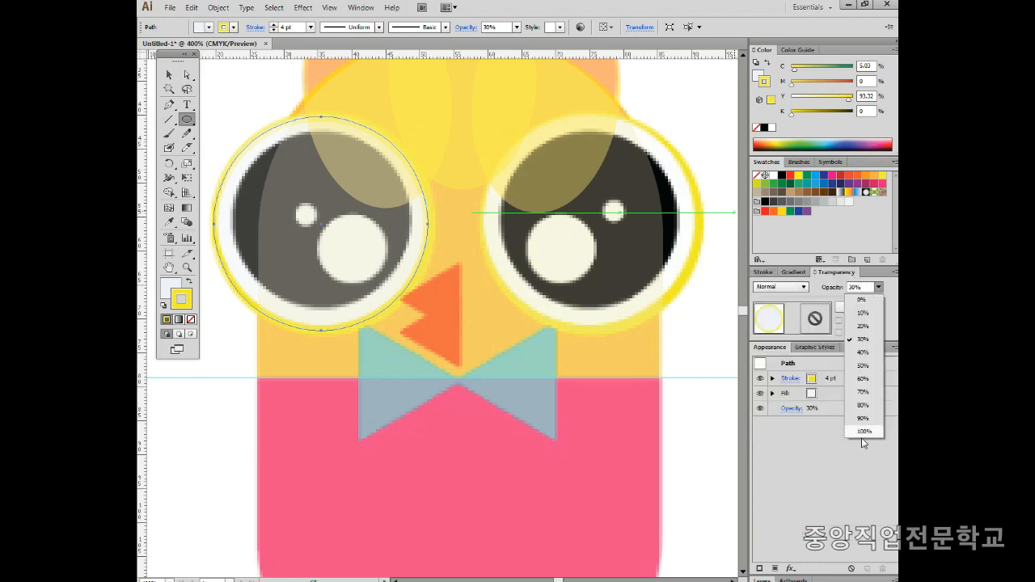
left_click(863, 431)
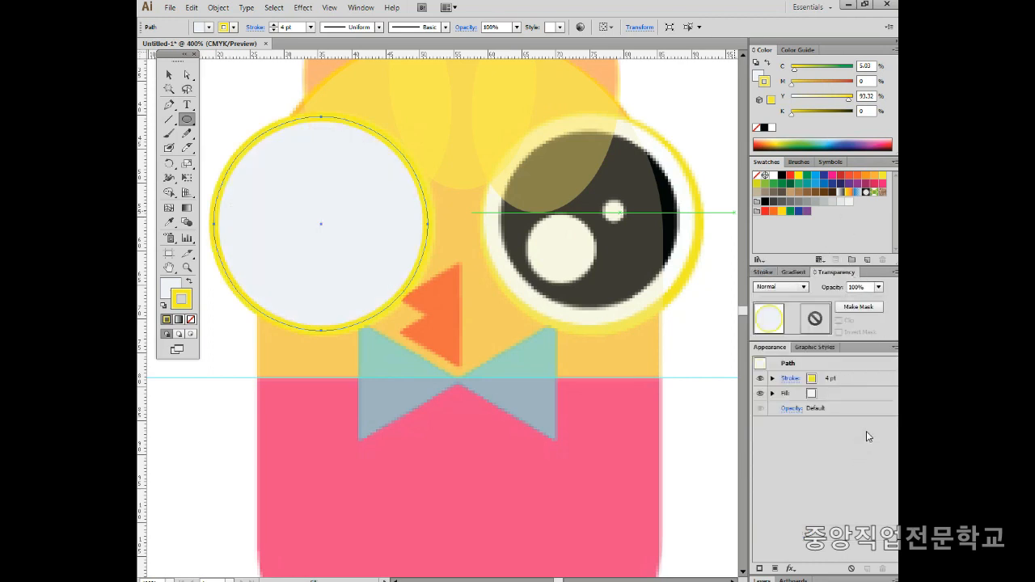
left_click(763, 273)
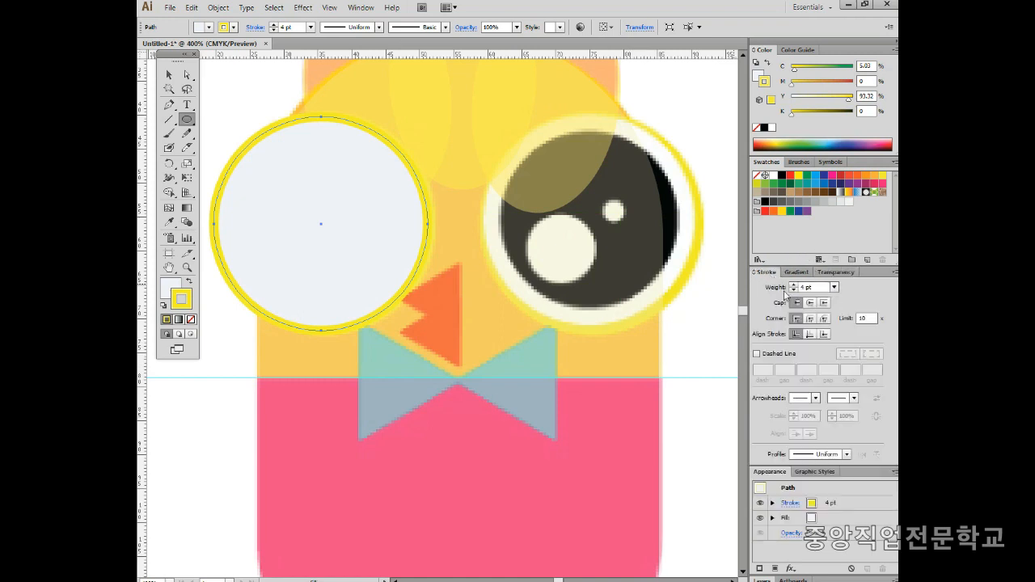
left_click(793, 289)
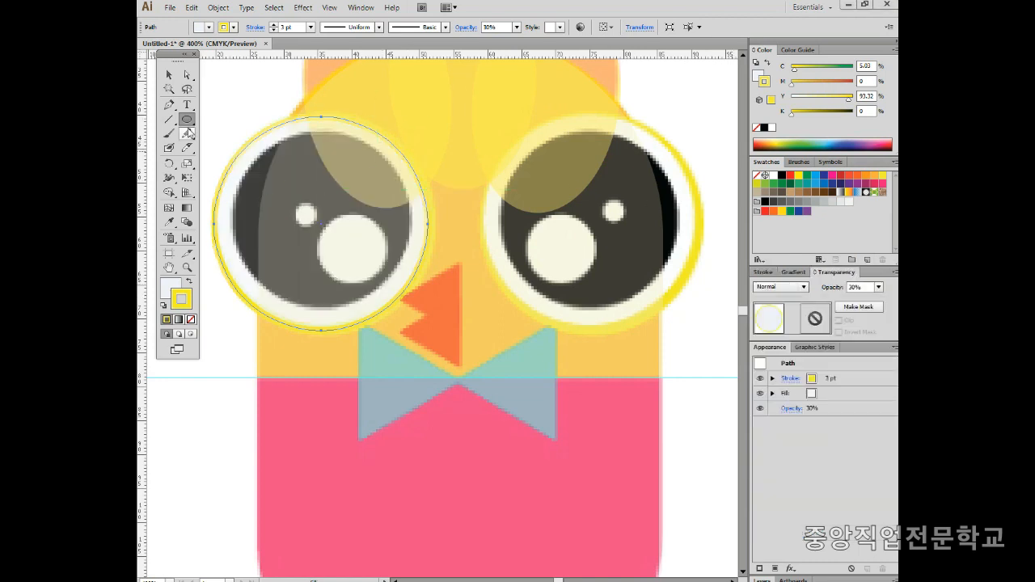
Shrink the left eye circle to the reference pupil's outline, remove its stroke and fill it with black
key("ctrl")
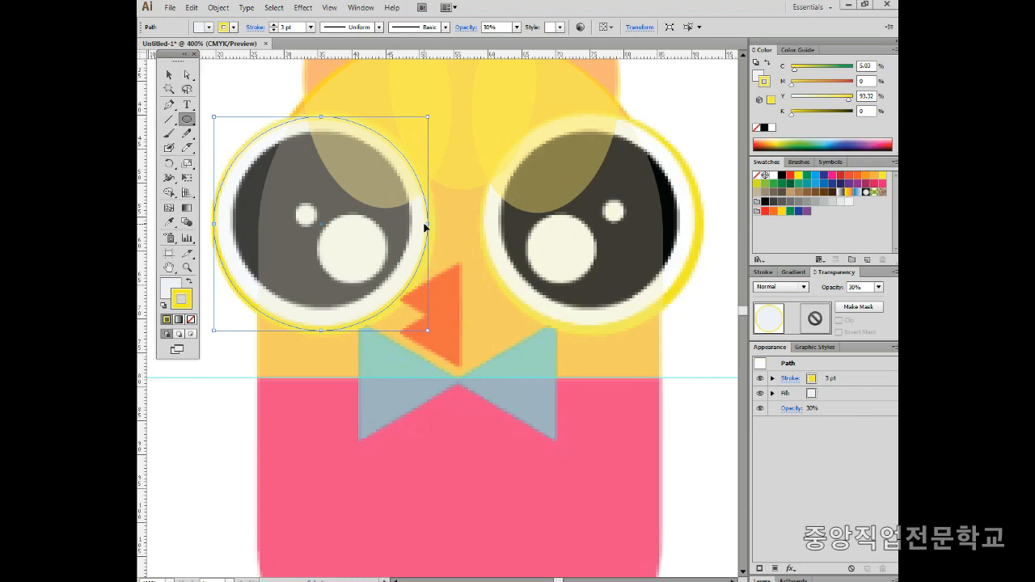
key("v")
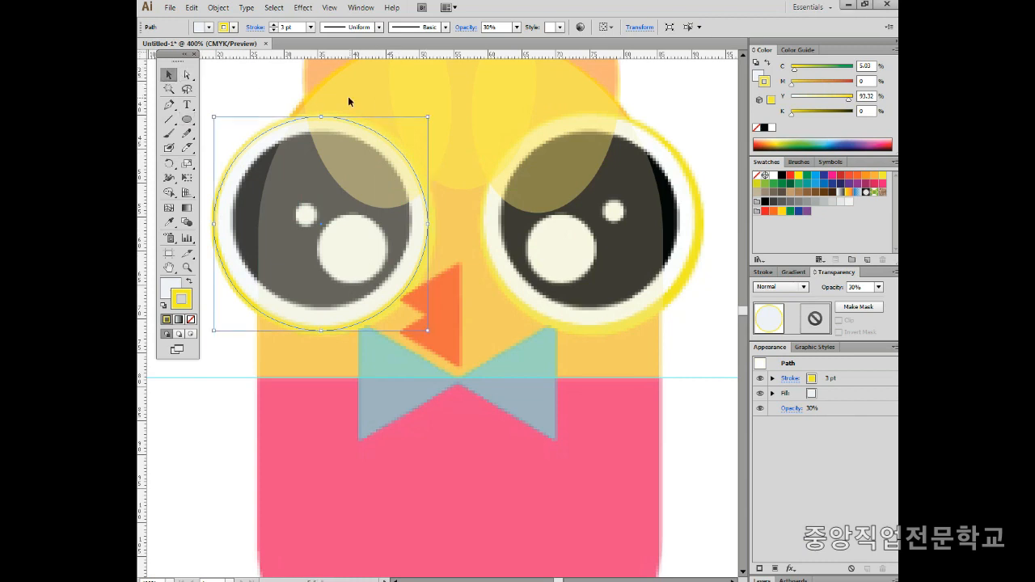
left_click_drag(430, 116, 411, 130)
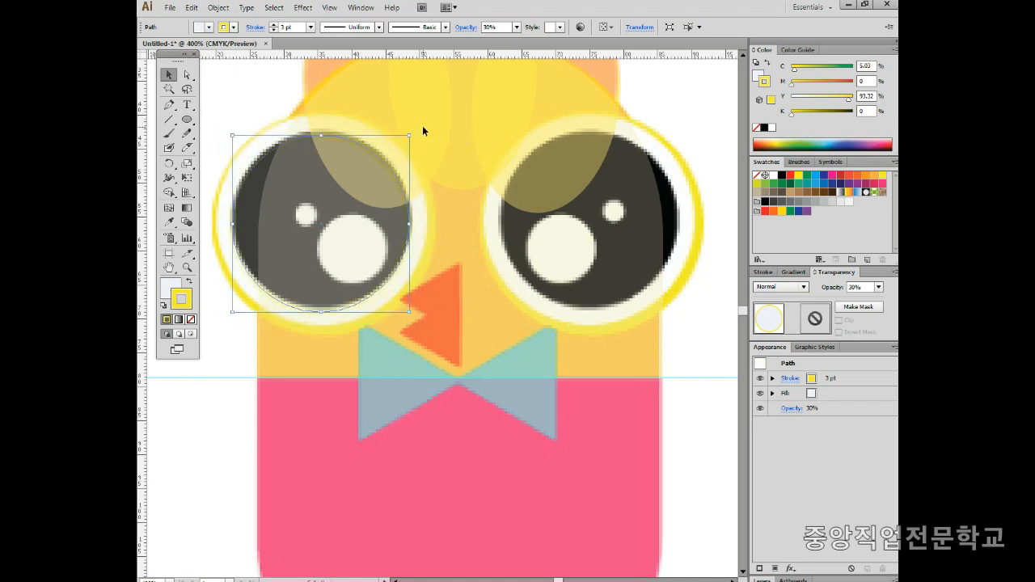
left_click(191, 320)
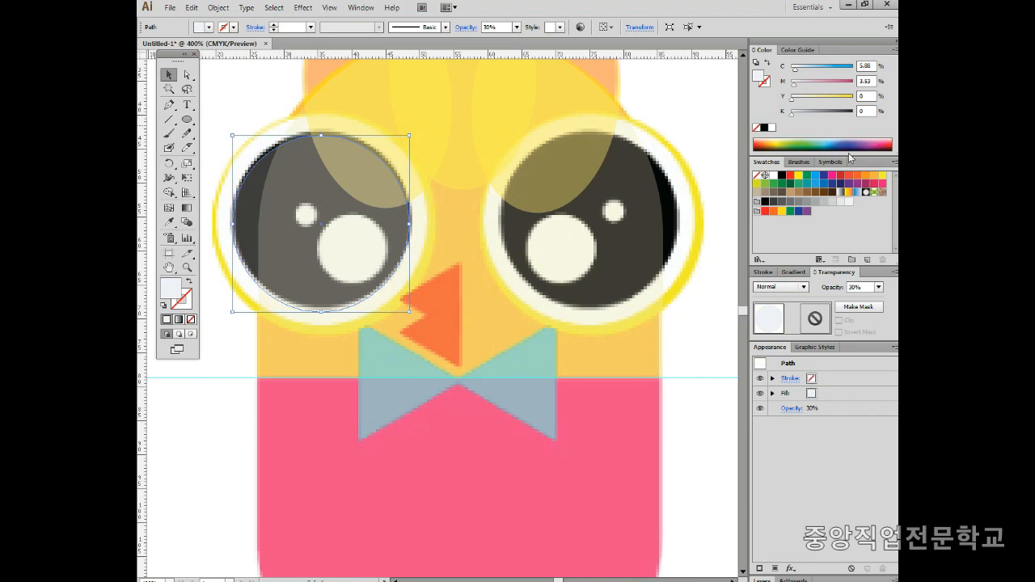
left_click(764, 127)
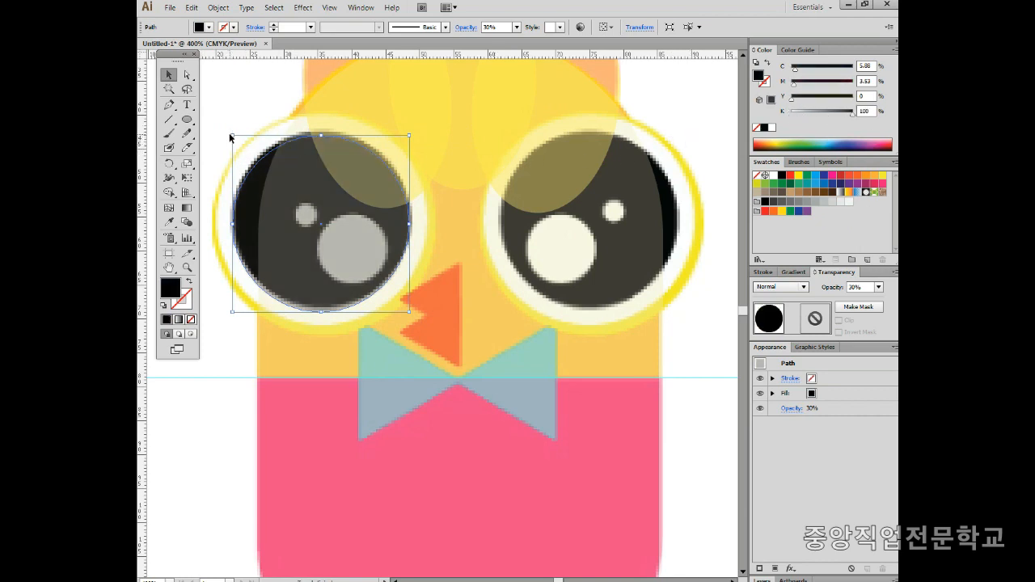
left_click_drag(232, 134, 231, 130)
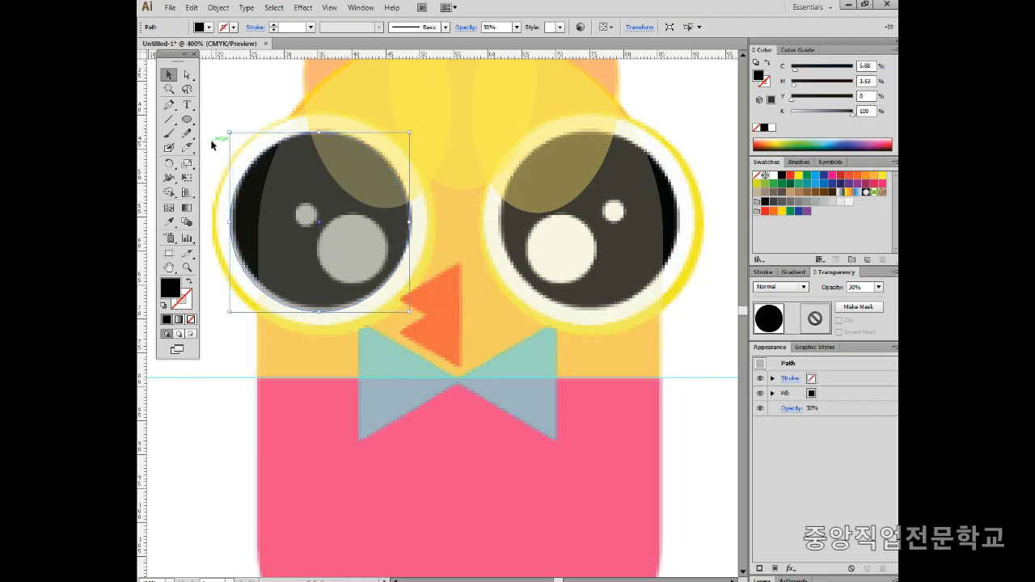
Draw a large and a small white highlight circle without strokes over the reference highlights in the left pupil
left_click(186, 119)
left_click_drag(333, 219, 397, 283)
left_click_drag(365, 252, 351, 248)
left_click_drag(386, 281, 388, 284)
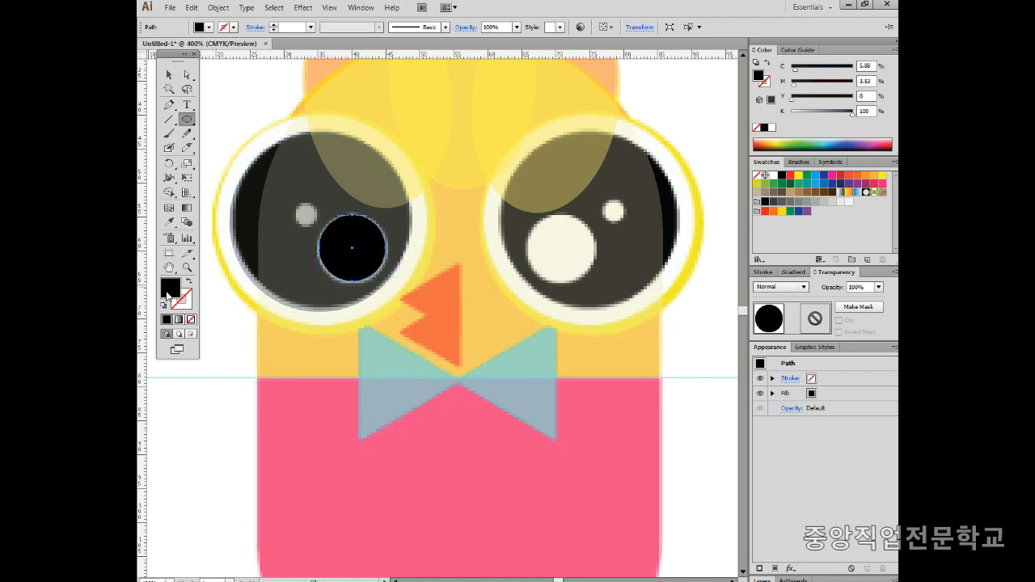
left_click(764, 128)
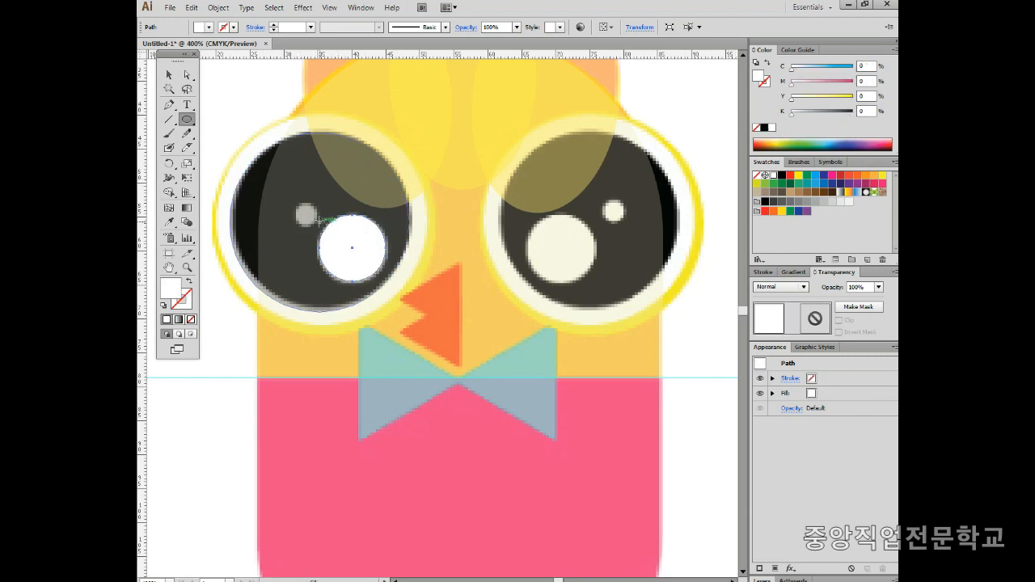
mouse_move(289, 205)
left_mouse_down()
mouse_move(320, 217)
mouse_move(302, 207)
mouse_move(307, 215)
left_mouse_up()
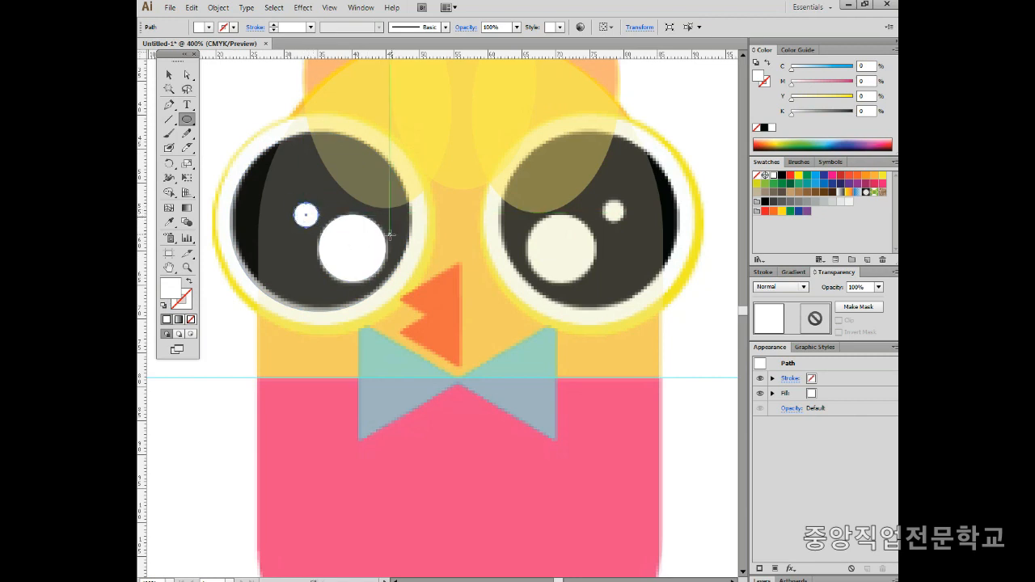
Select the black pupil together with its two highlights and set their opacity to 100%
left_click(168, 74)
left_click_drag(233, 106, 393, 293)
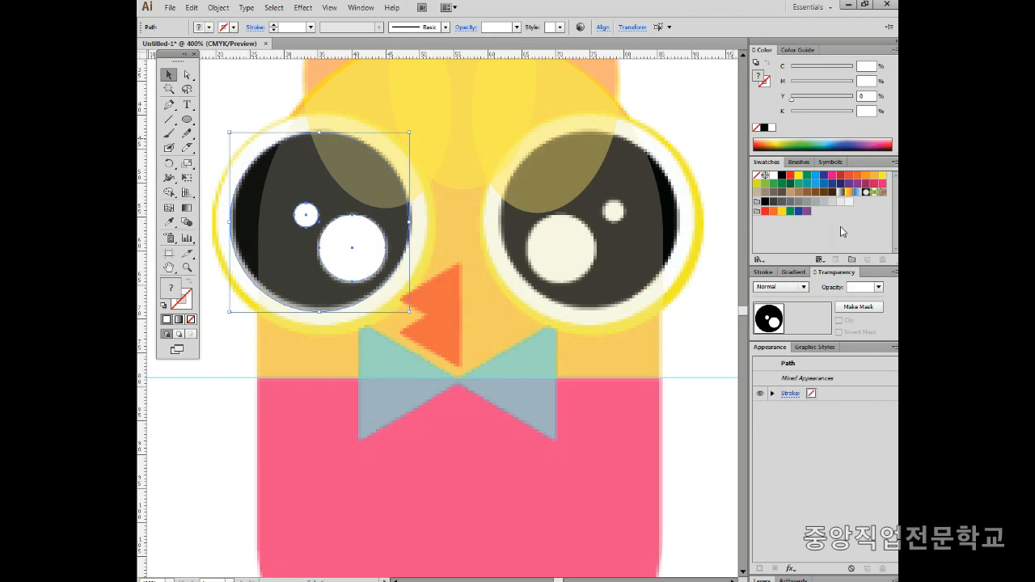
left_click(878, 287)
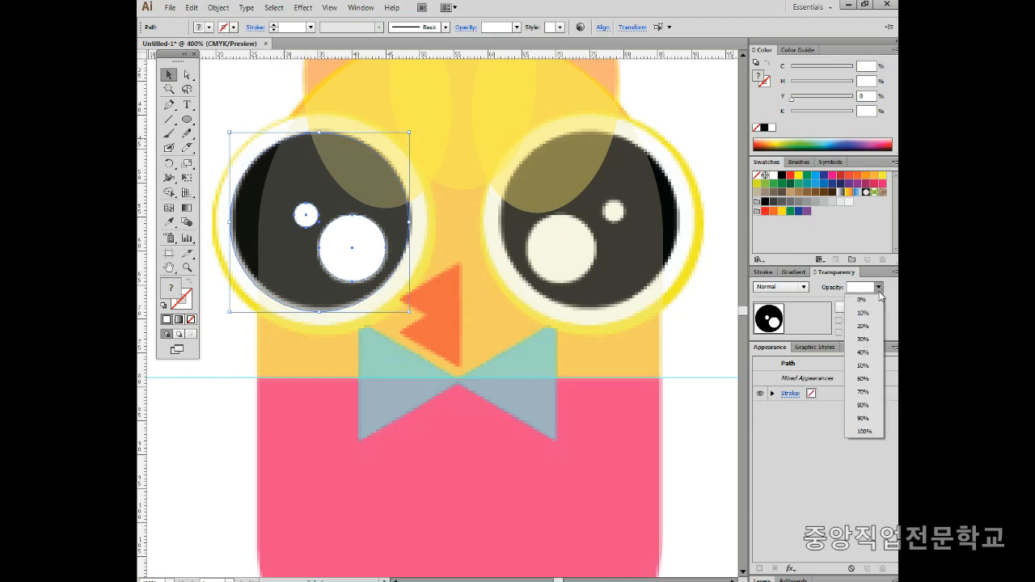
left_click(863, 432)
left_click(223, 415)
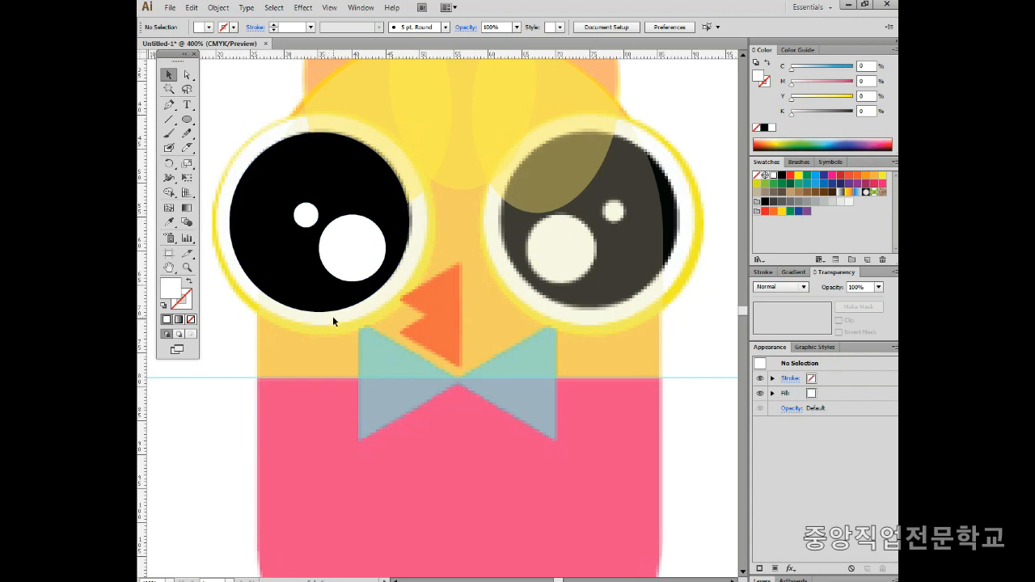
left_click(218, 7)
left_click(248, 94)
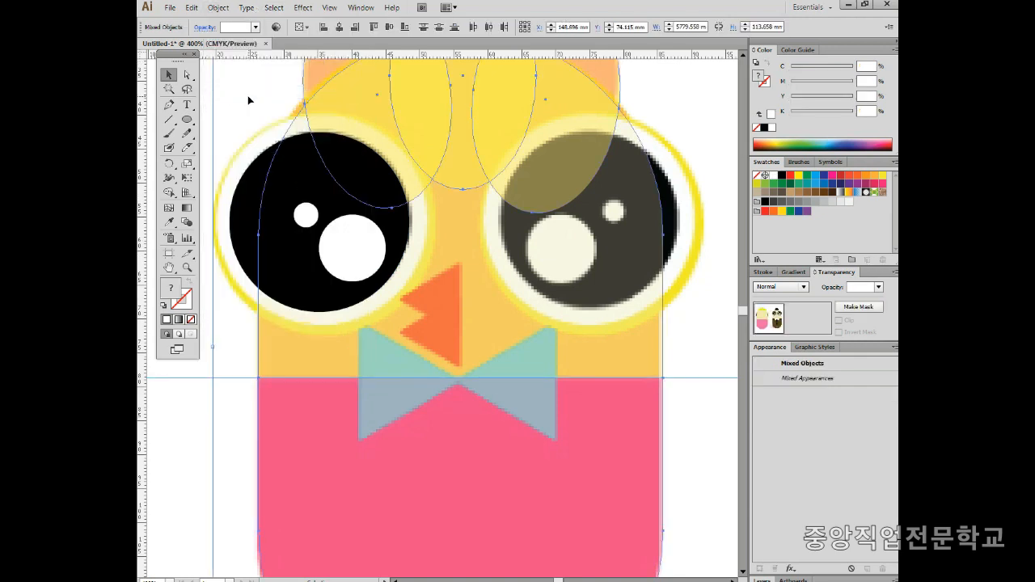
left_click(246, 108)
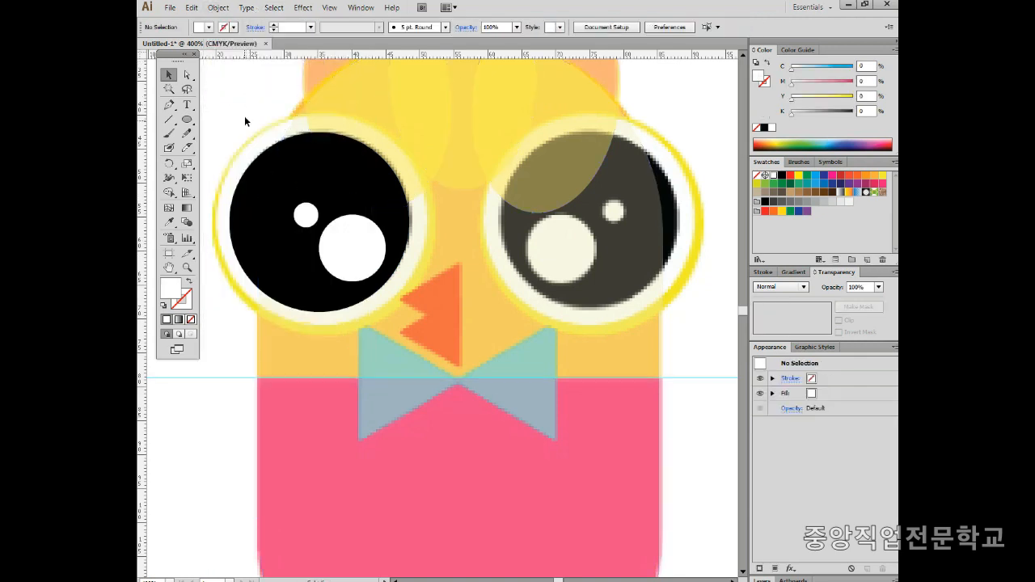
Duplicate the black pupil circle behind the pupil, enlarge the copy to the reference eye's white area and fill it white
left_click(189, 120)
left_click(172, 77)
left_click(336, 176)
key("ctrl")
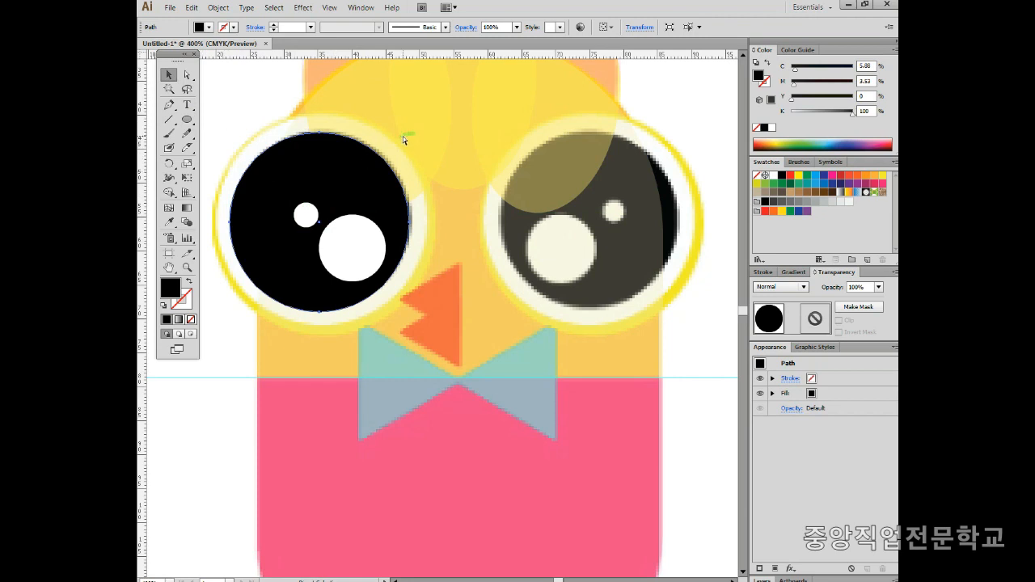
left_click_drag(410, 134, 423, 118)
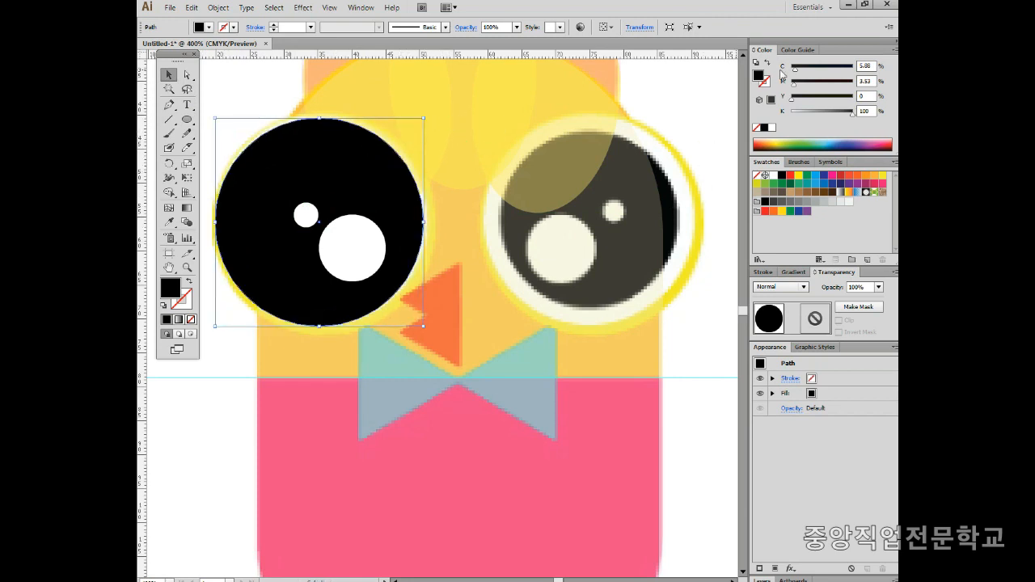
left_click(772, 127)
Give the white eye circle a 3 pt yellow stroke with M 4% and Y 100%
left_click(763, 82)
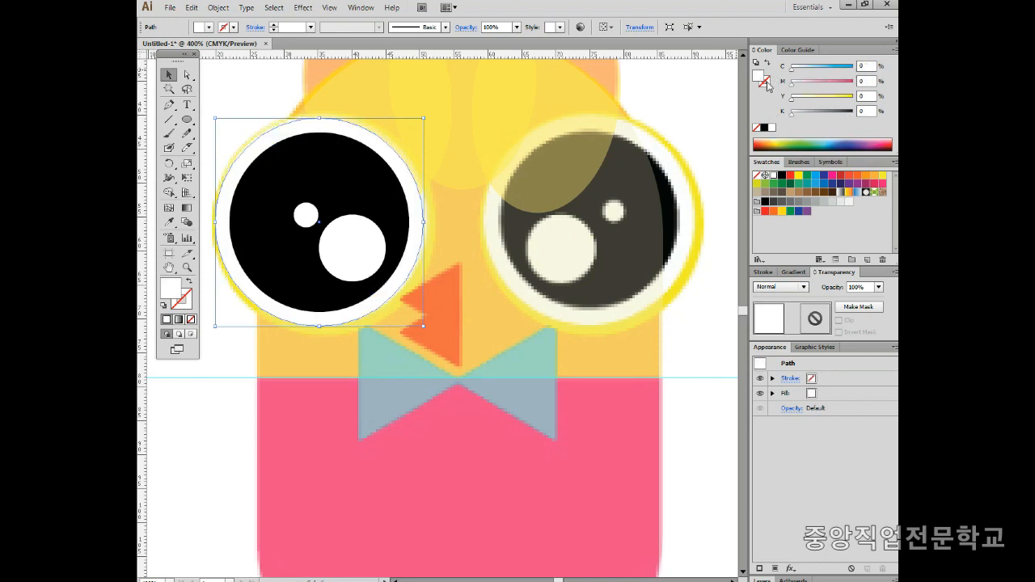
left_click(764, 127)
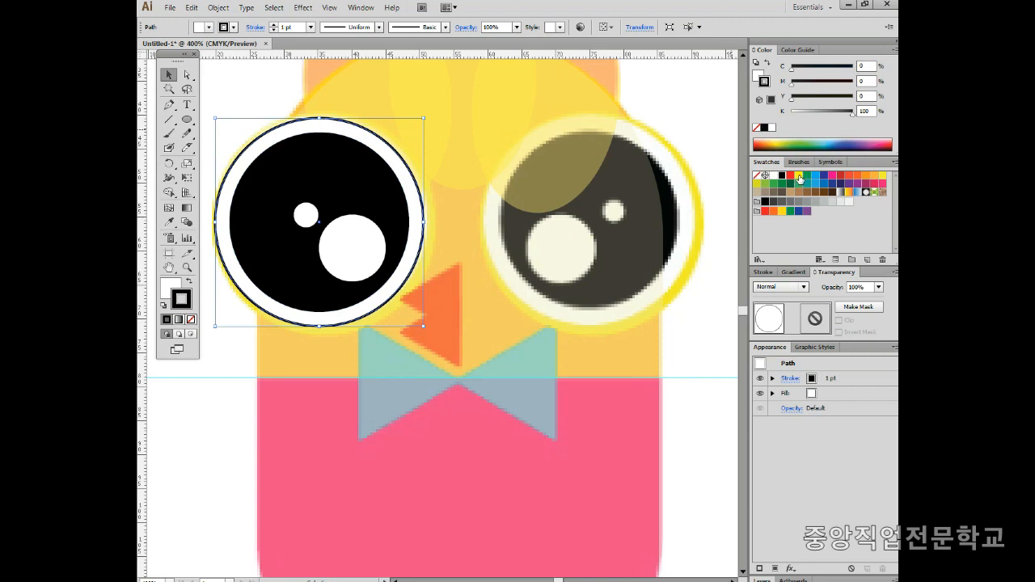
left_click(798, 176)
left_click(795, 83)
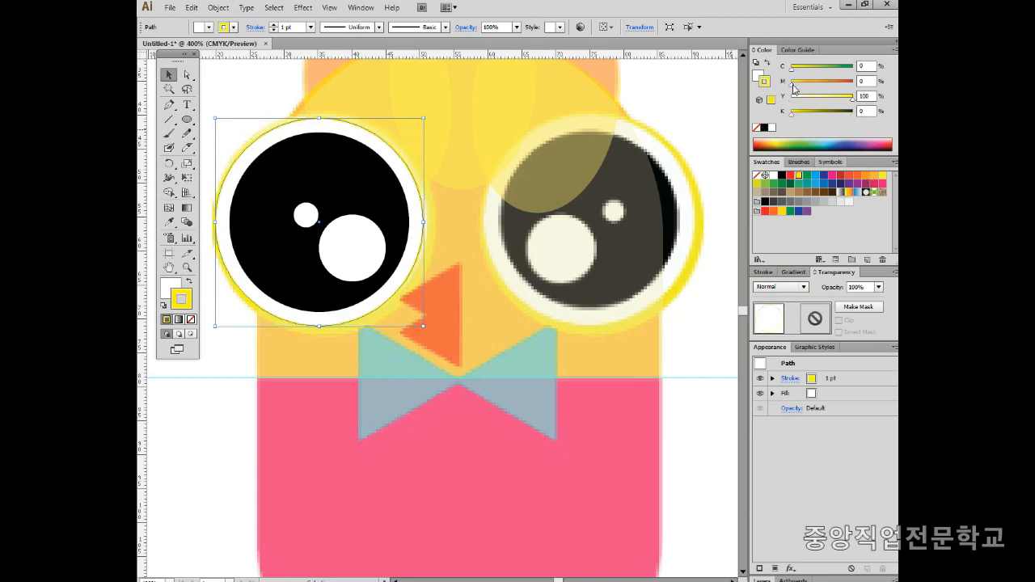
left_click(763, 272)
left_click(793, 285)
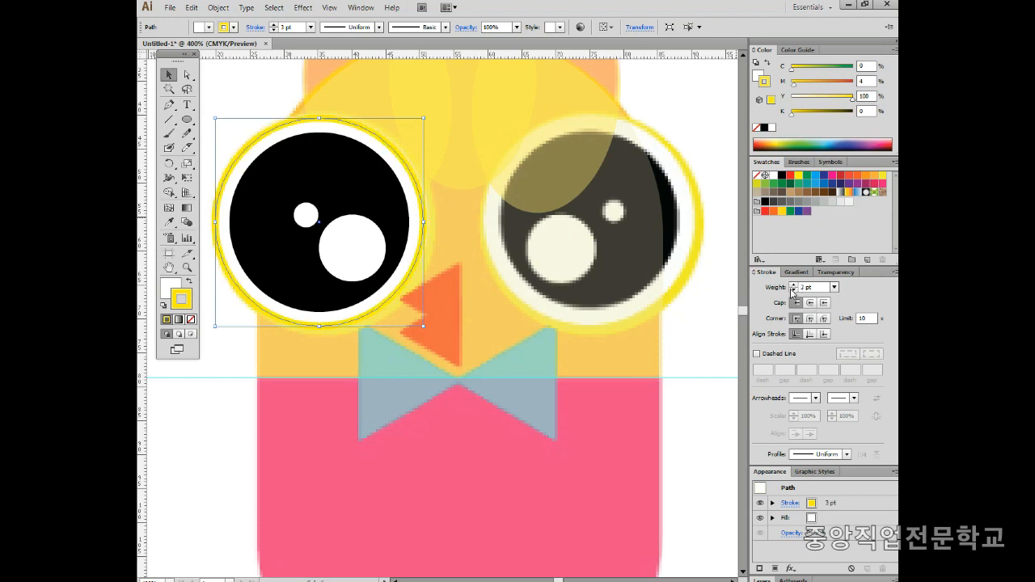
left_click(226, 397)
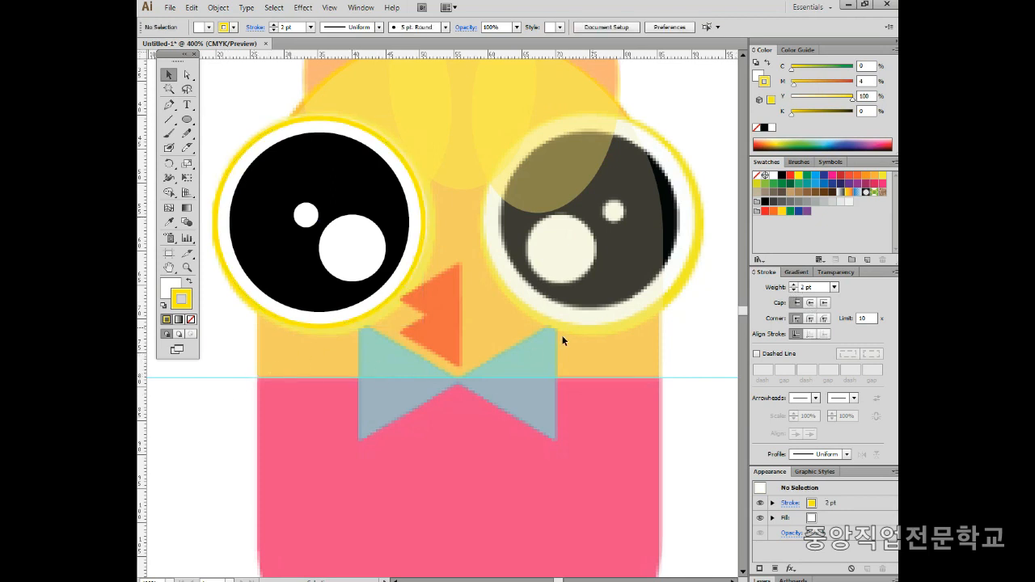
left_click(228, 234)
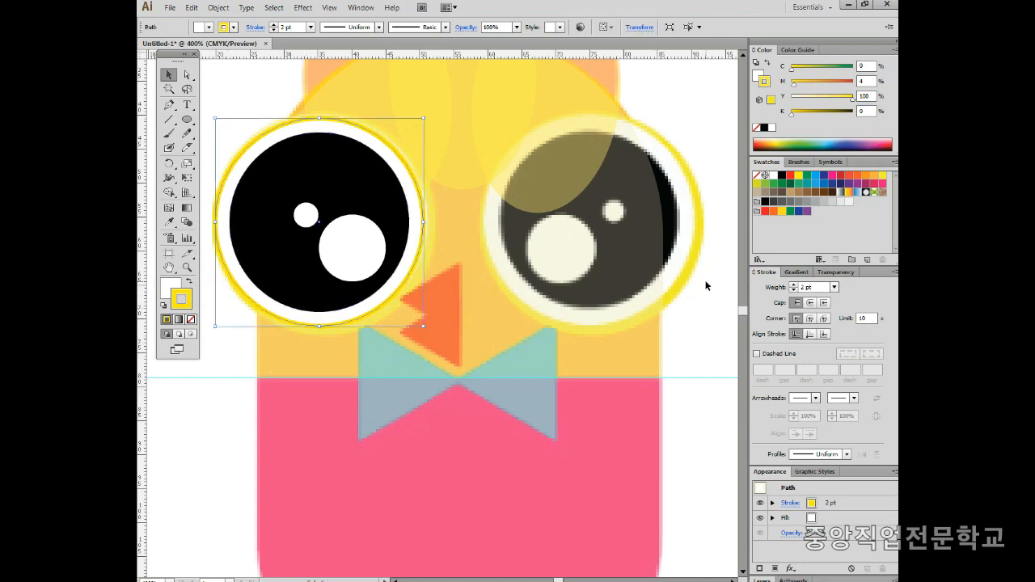
left_click(794, 285)
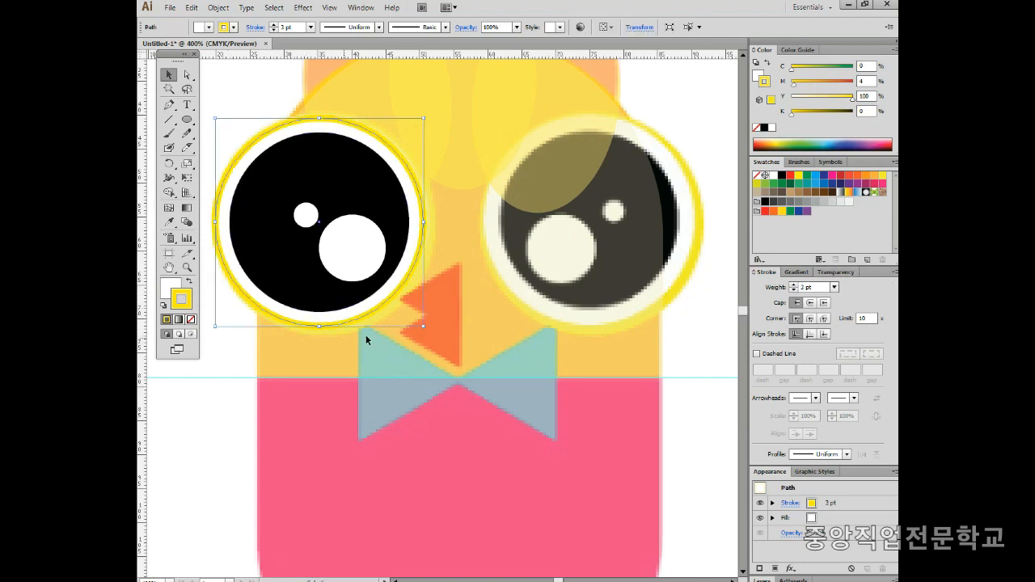
left_click(220, 406)
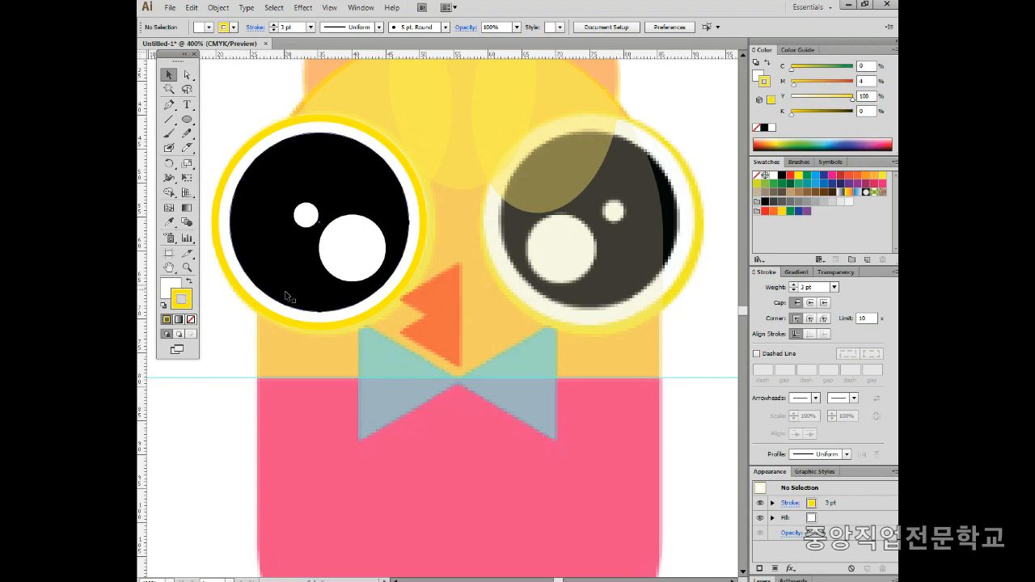
Select all the left eye's circles, shift them slightly right and enlarge them to fit the reference eye
left_click_drag(224, 139, 357, 291)
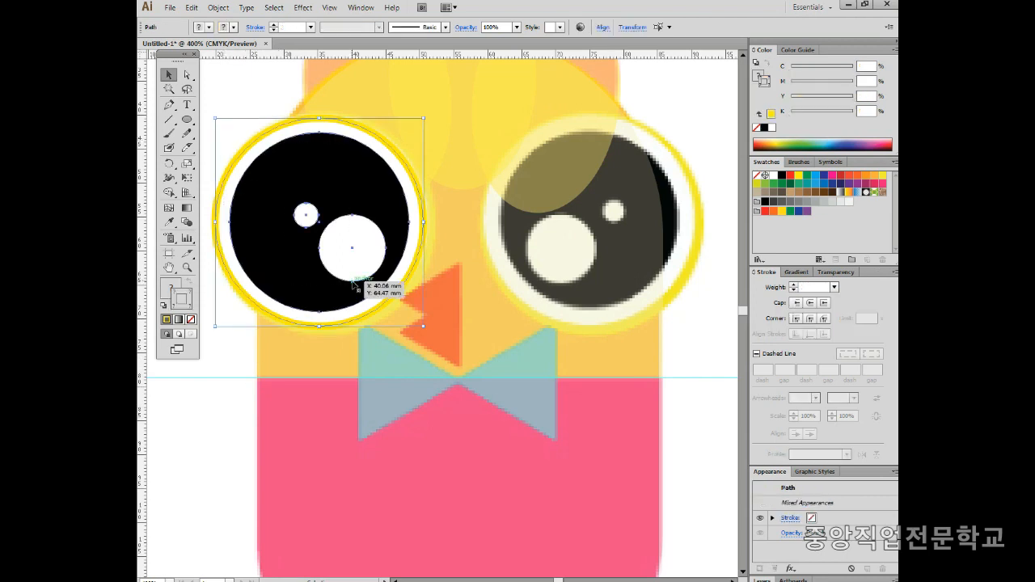
key("Right")
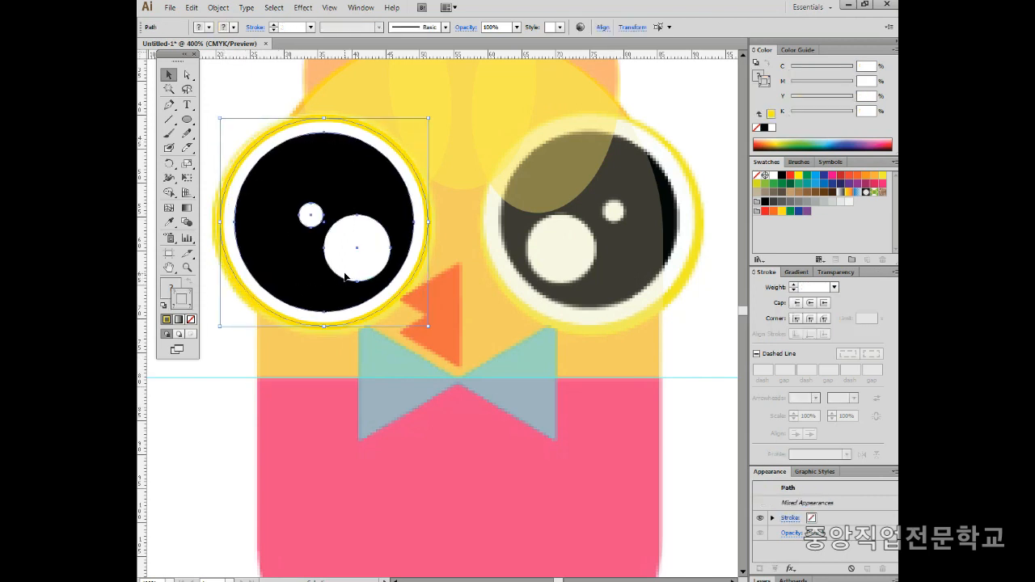
left_click_drag(429, 117, 434, 112)
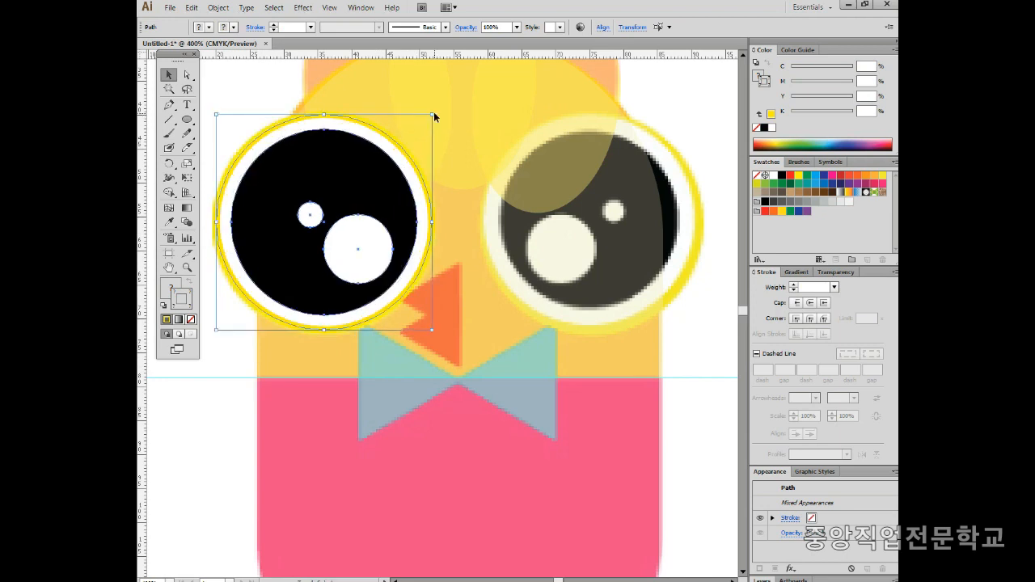
left_click(233, 381)
Activate the Reflect tool with all the left eye's circles selected
left_click_drag(439, 385, 423, 395)
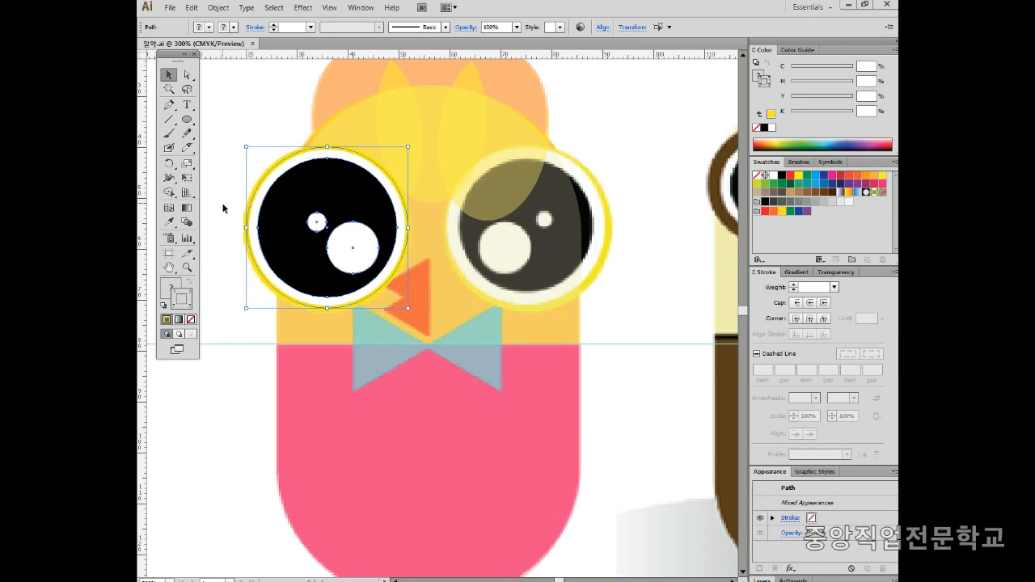
left_click(170, 167)
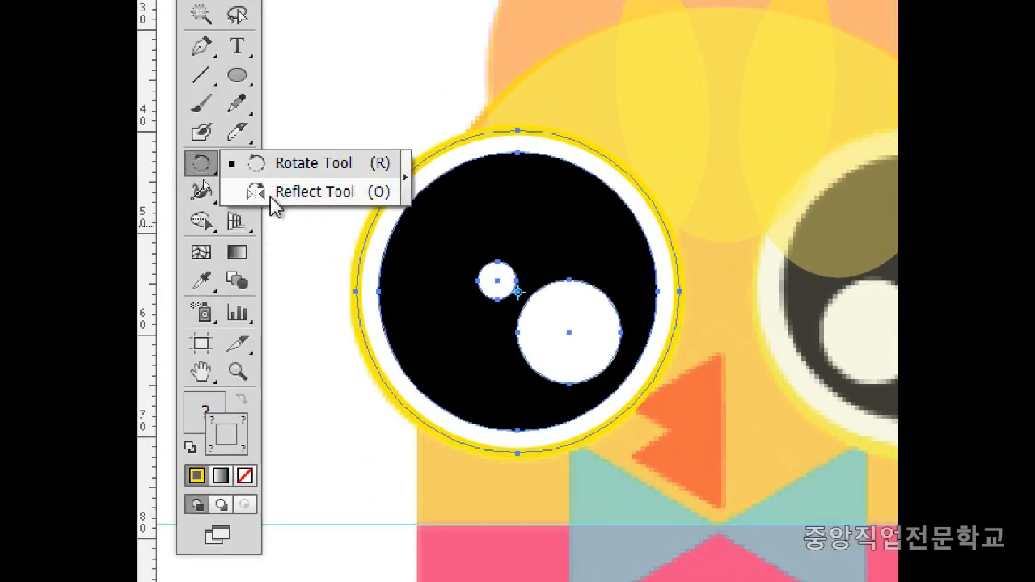
left_click(340, 194)
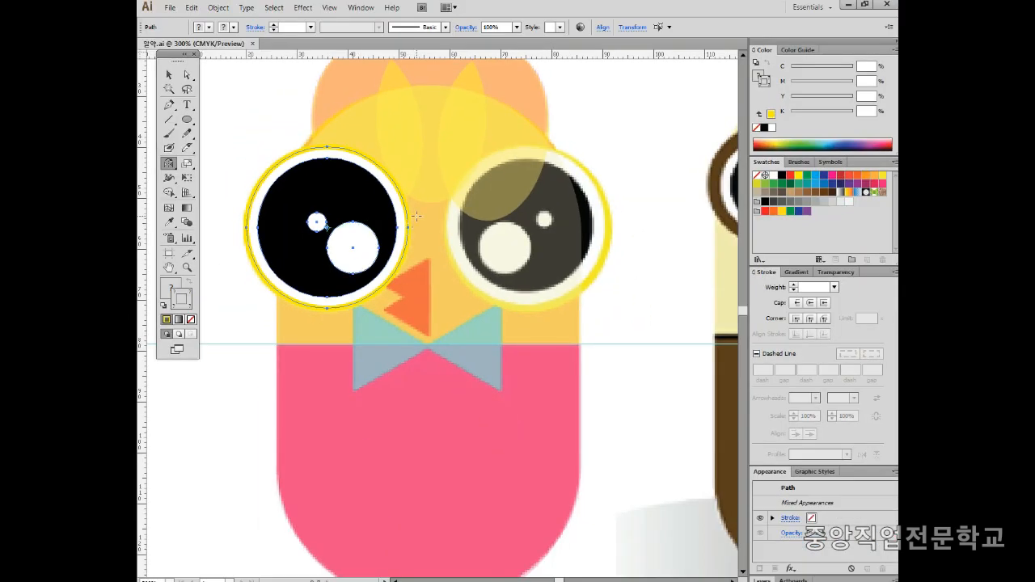
key("ctrl+2")
left_click_drag(425, 170, 425, 255)
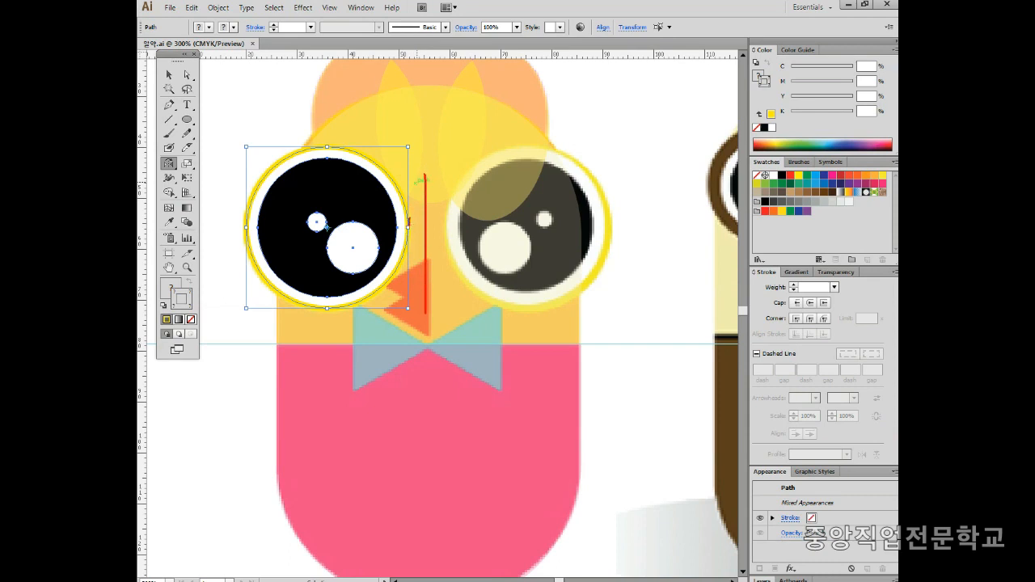
mouse_move(387, 178)
left_mouse_down()
mouse_move(406, 146)
mouse_move(480, 161)
left_mouse_up()
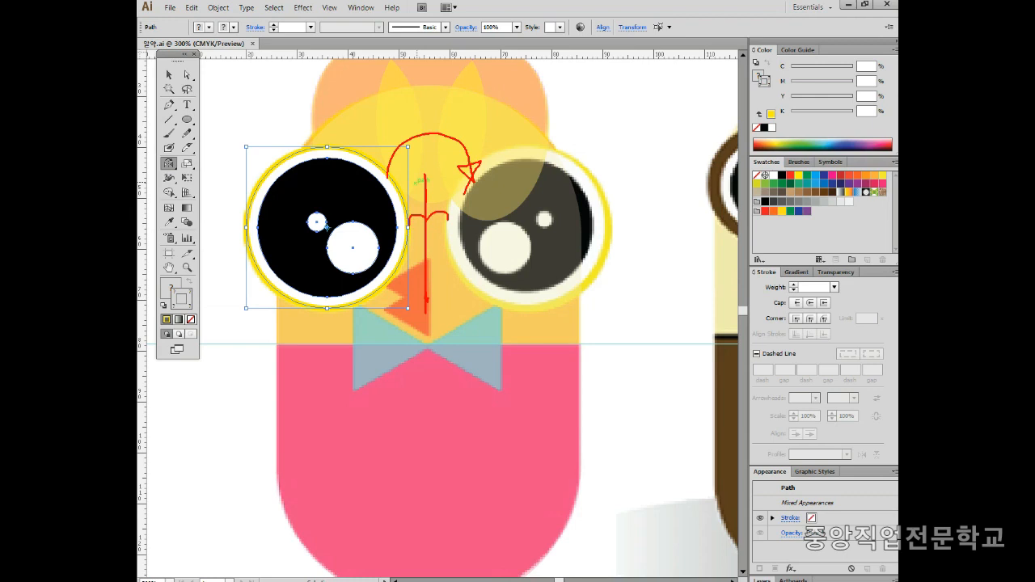
key("Escape")
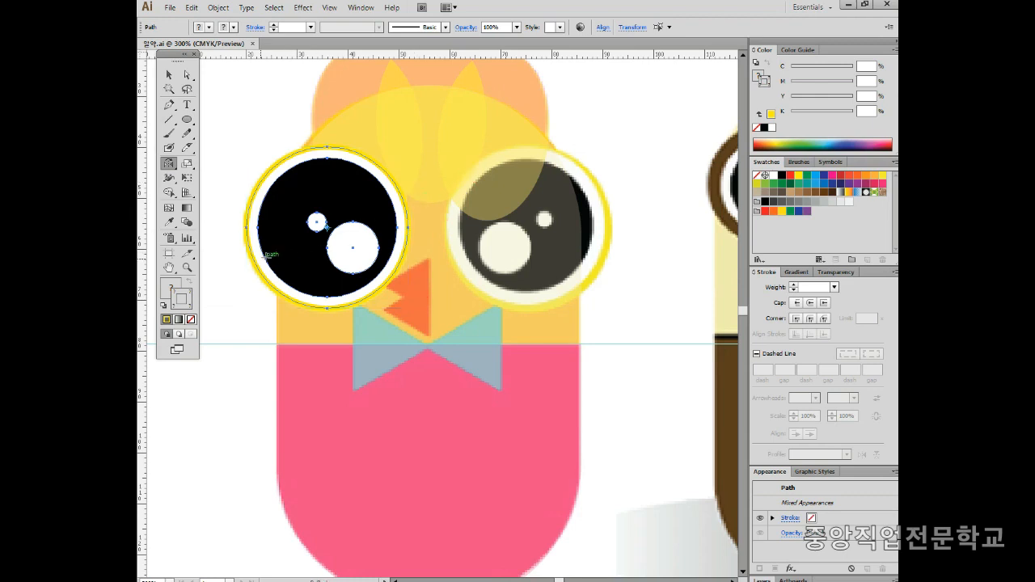
Add a vertical guide down the middle of the character, between the two eyes
left_click_drag(139, 308, 426, 302)
left_click_drag(425, 303, 425, 302)
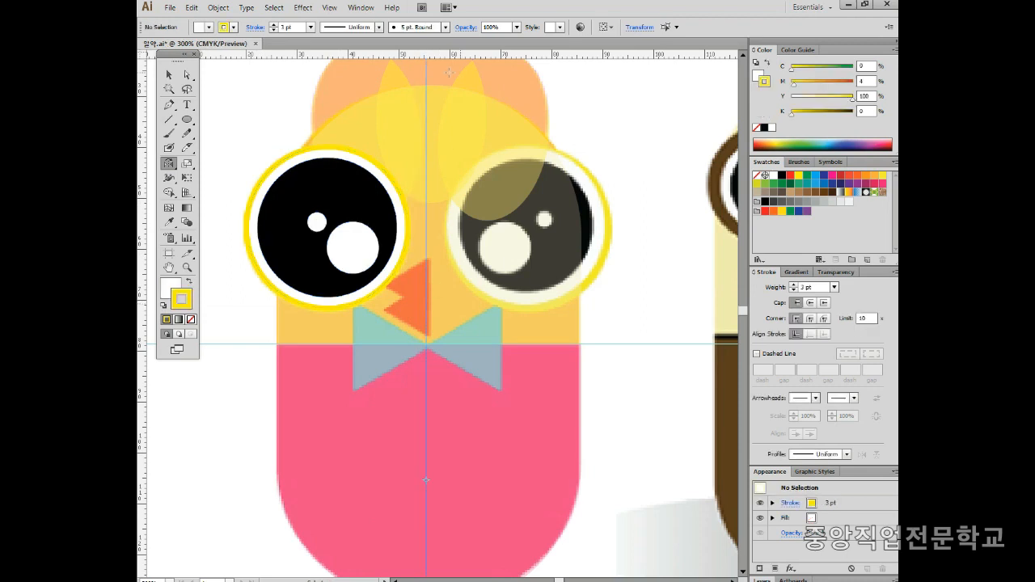
left_click(505, 124, "ctrl")
mouse_move(314, 124)
left_mouse_down()
mouse_move(345, 98)
mouse_move(403, 83)
mouse_move(540, 109)
mouse_move(561, 154)
mouse_move(579, 325)
left_mouse_up()
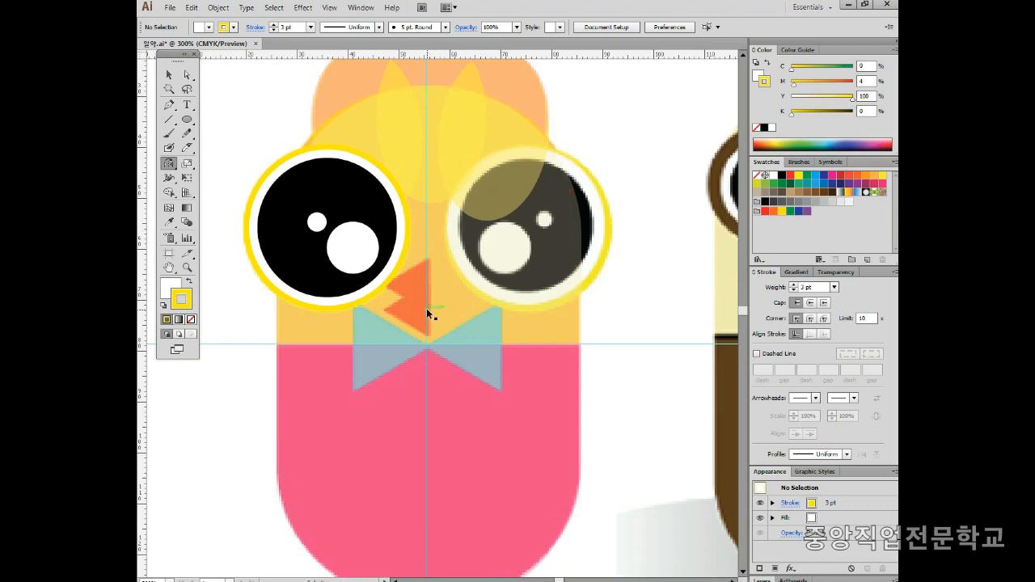
left_click_drag(427, 307, 426, 308)
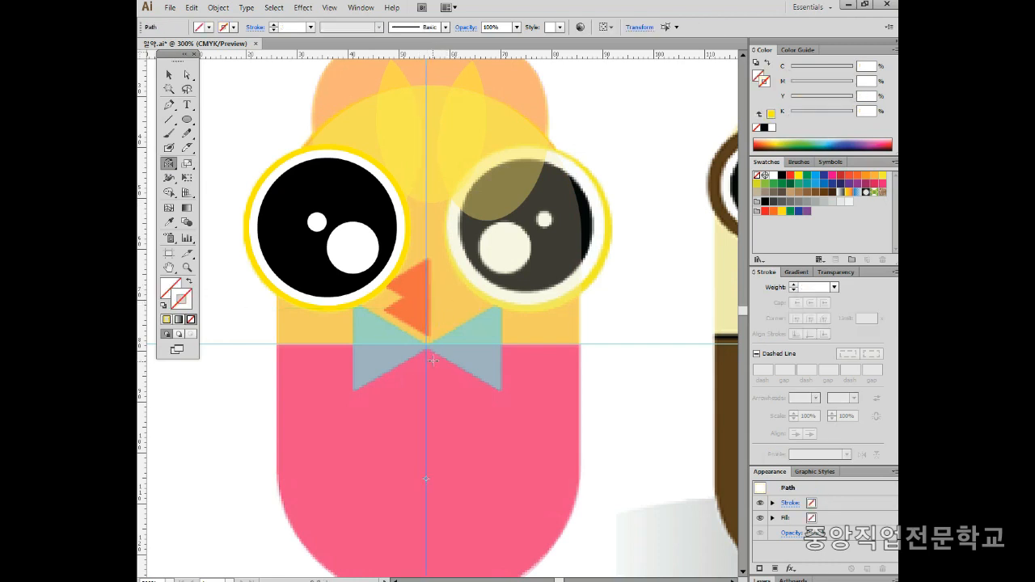
Shift the vertical guide slightly so that it runs exactly through the centre of the reference bow tie
left_click_drag(404, 331, 449, 370)
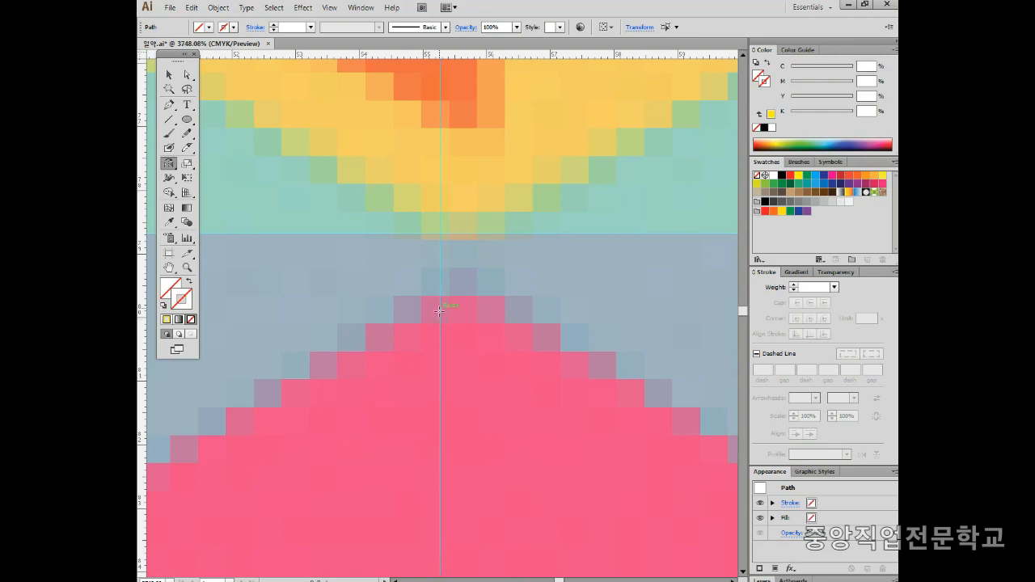
left_click_drag(439, 243, 462, 243)
left_click(469, 162, "ctrl+alt")
left_click(471, 161, "ctrl+alt")
left_click(471, 162, "ctrl+alt")
left_click(472, 162, "ctrl+alt")
left_click(471, 162, "ctrl+alt")
left_click(444, 226, "ctrl+alt")
left_click(444, 238, "ctrl+alt")
left_click_drag(467, 351, 441, 281)
left_click(421, 331, "ctrl")
left_click_drag(436, 328, 428, 287)
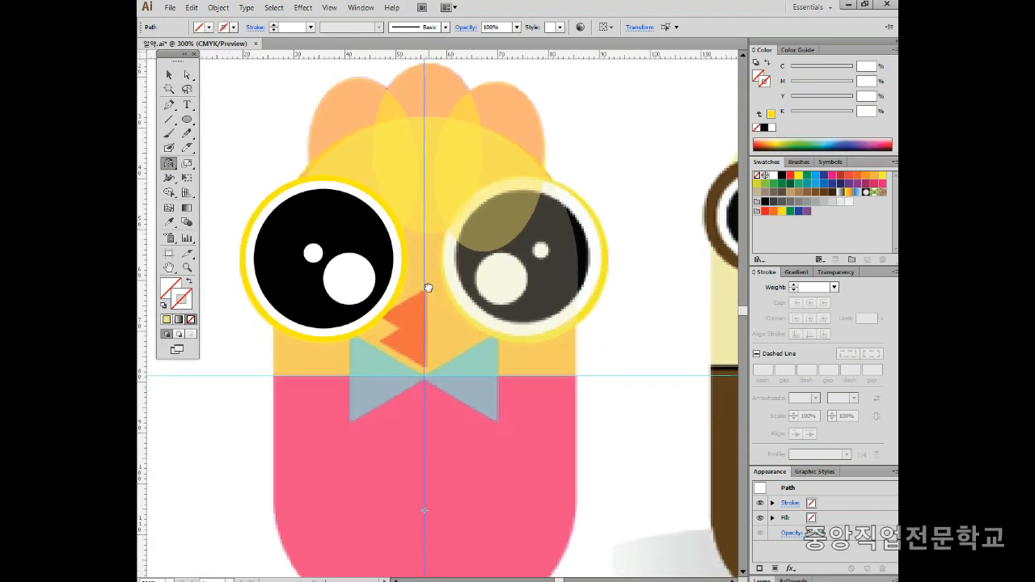
Reselect all the left eye's circles and switch back to the Reflect tool
left_click(169, 75)
left_click_drag(233, 158, 408, 349)
left_click(169, 162)
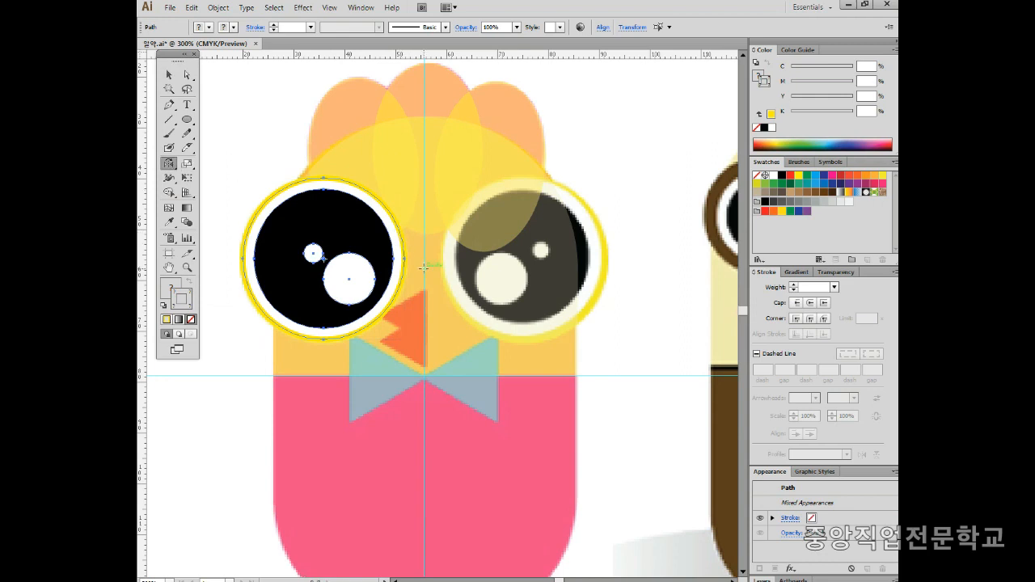
key("ctrl+2")
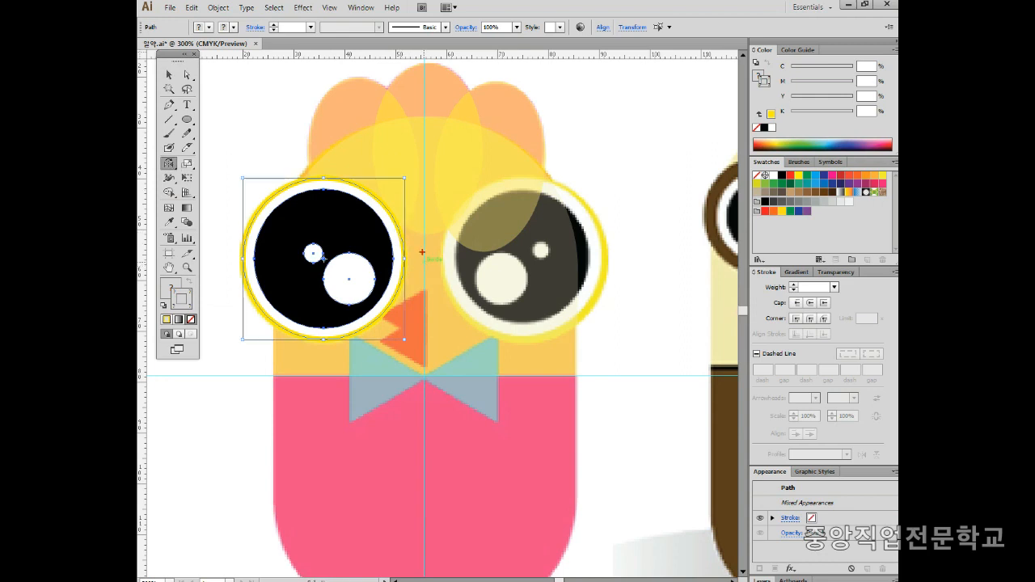
left_click_drag(428, 270, 425, 256)
mouse_move(376, 211)
left_mouse_down()
mouse_move(398, 176)
mouse_move(491, 194)
mouse_move(471, 182)
mouse_move(481, 180)
mouse_move(465, 219)
left_mouse_up()
mouse_move(404, 343)
left_mouse_down()
mouse_move(394, 395)
mouse_move(420, 388)
left_mouse_up()
mouse_move(392, 368)
left_mouse_down()
mouse_move(415, 368)
mouse_move(430, 383)
left_mouse_up()
mouse_move(457, 337)
left_mouse_down()
mouse_move(457, 396)
mouse_move(482, 383)
left_mouse_up()
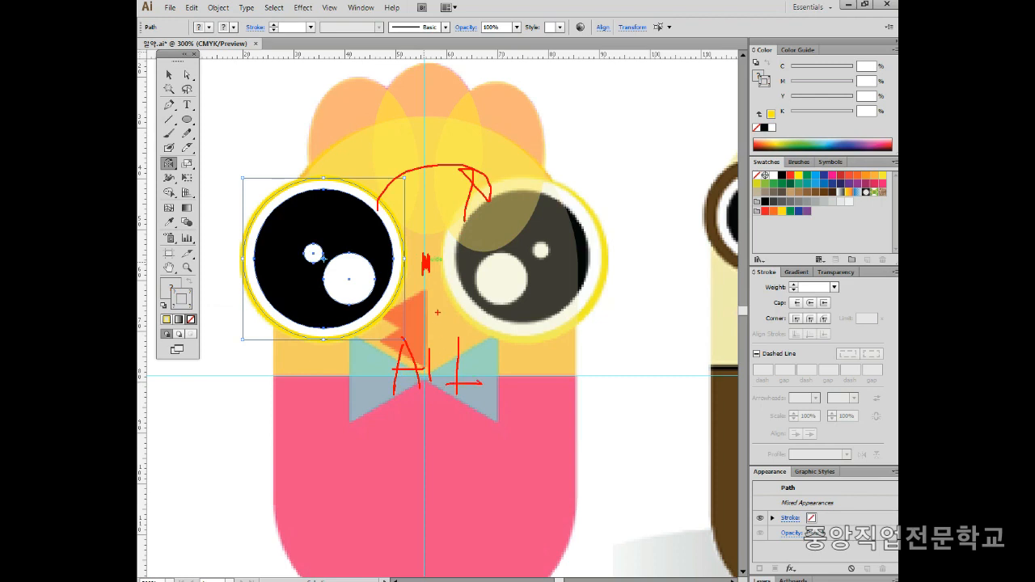
left_click_drag(417, 256, 458, 182)
key("Escape")
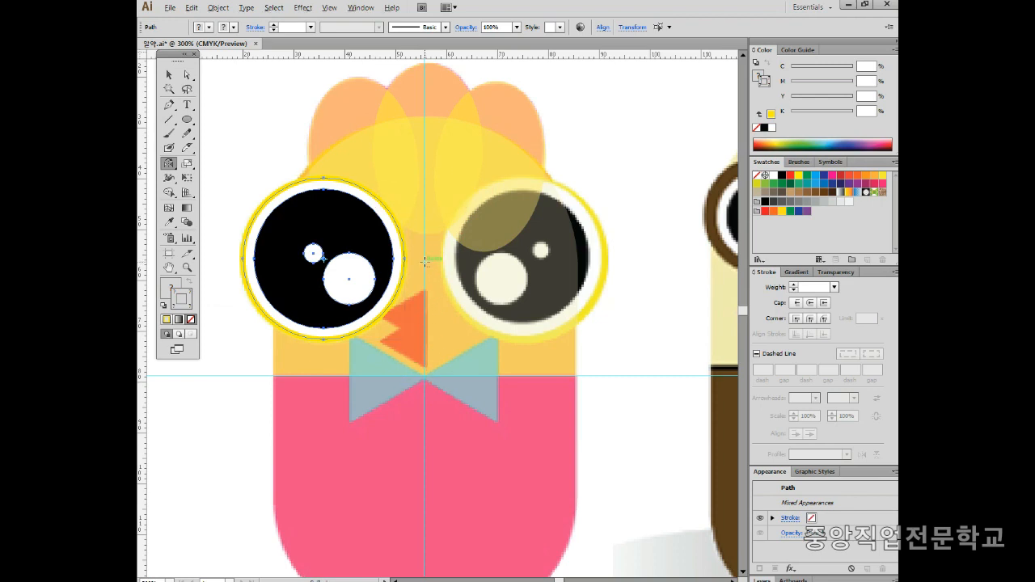
Reflect a copy of the left eye on the Vertical axis across the centre guide to make the right eye
left_click(429, 266, "alt")
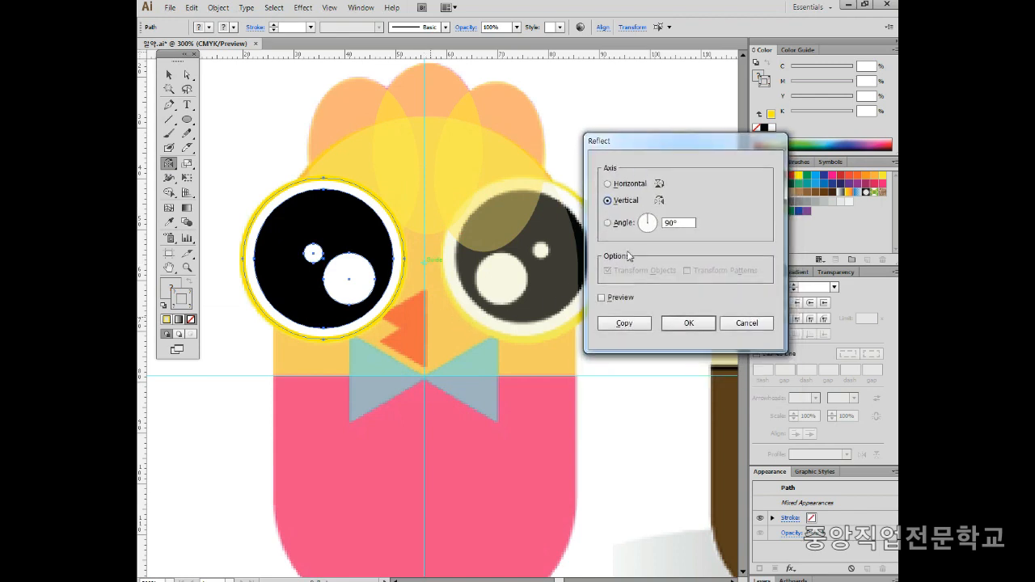
left_click(600, 297)
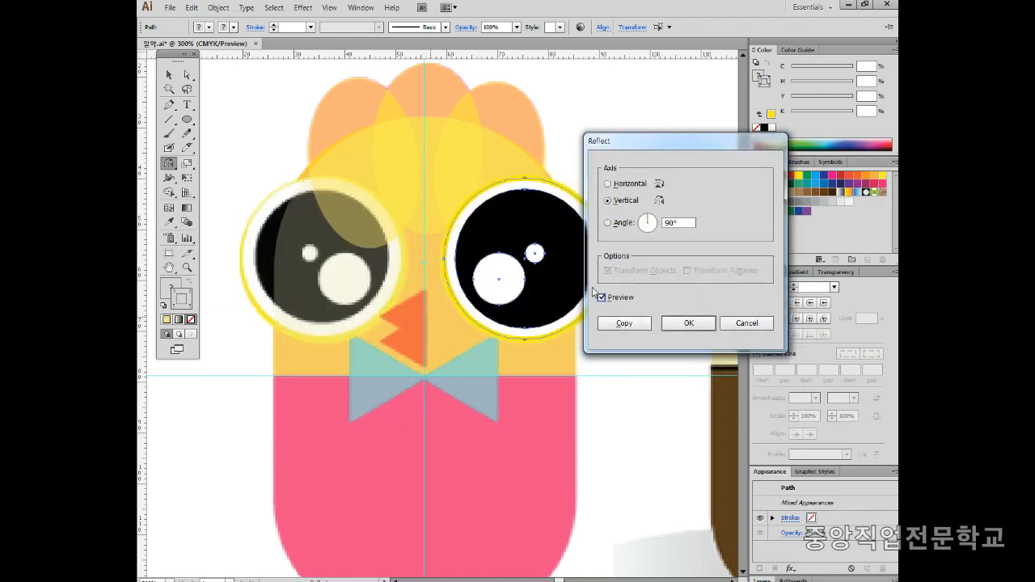
left_click_drag(637, 148, 675, 148)
mouse_move(649, 212)
left_mouse_down()
mouse_move(632, 228)
mouse_move(678, 233)
mouse_move(712, 212)
mouse_move(750, 207)
mouse_move(734, 231)
left_mouse_up()
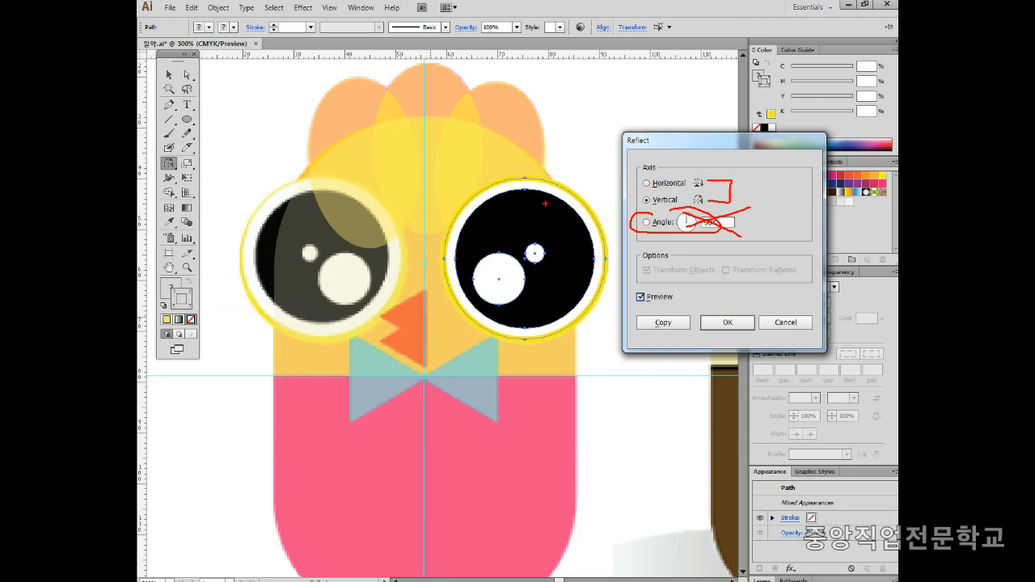
left_click_drag(425, 130, 424, 550)
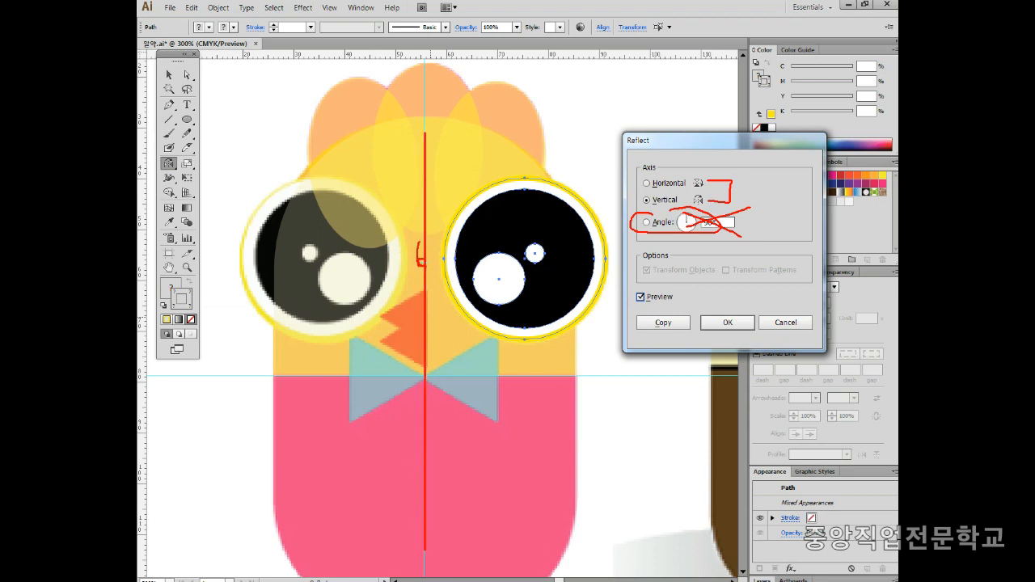
mouse_move(386, 168)
left_mouse_down()
mouse_move(404, 147)
mouse_move(472, 153)
mouse_move(473, 176)
mouse_move(438, 177)
left_mouse_up()
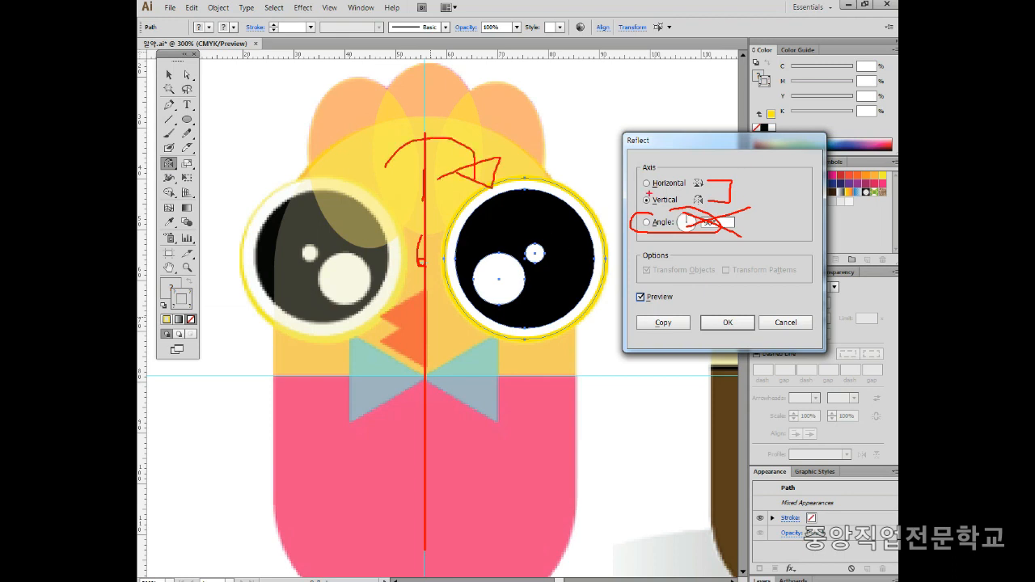
mouse_move(644, 199)
left_mouse_down()
mouse_move(701, 205)
mouse_move(707, 178)
mouse_move(644, 173)
left_mouse_up()
left_click_drag(648, 302, 699, 275)
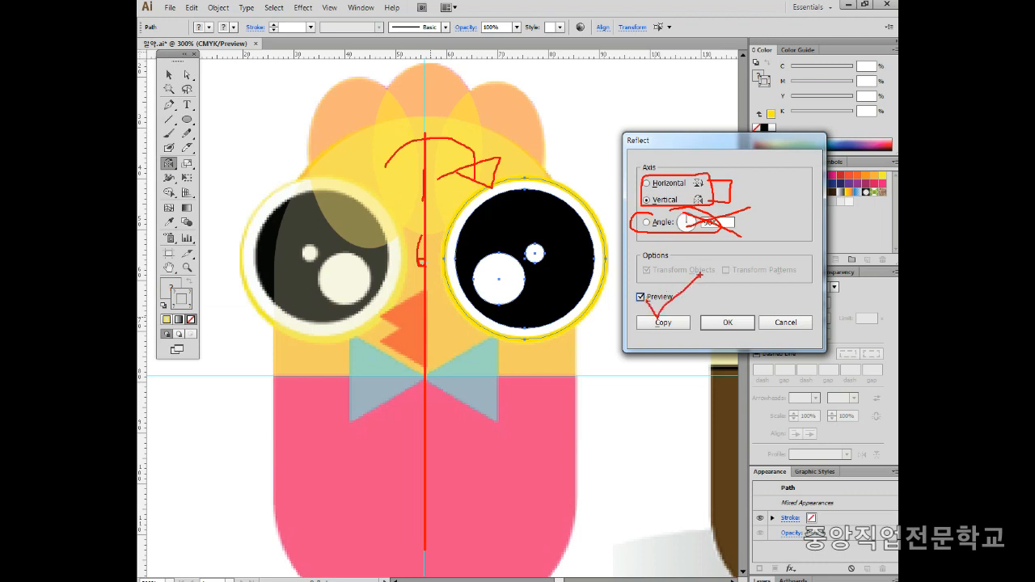
key("Escape")
left_click(669, 323)
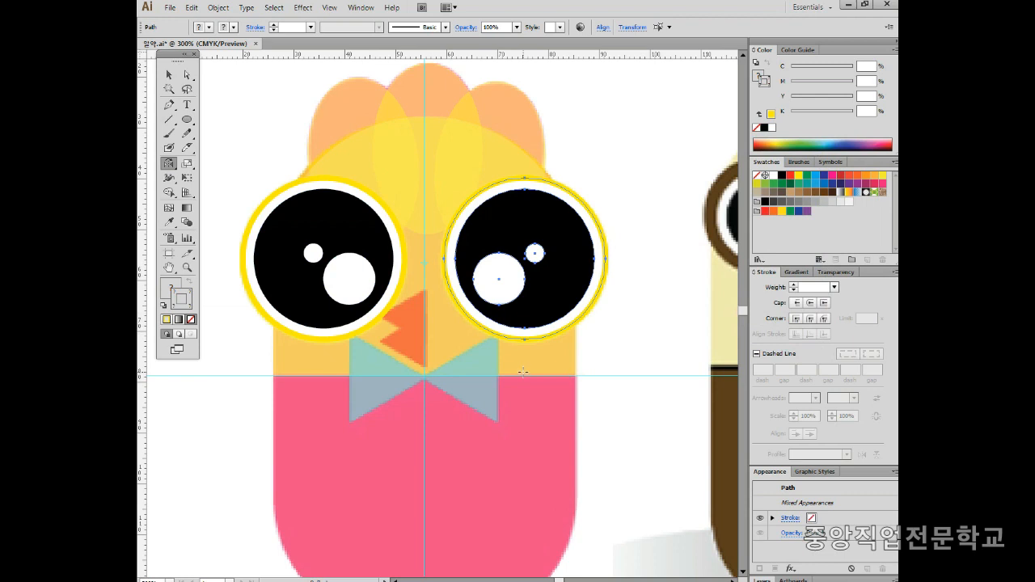
Draw a triangle about 18.6 mm wide and 16.1 mm high over the bow tie's left wing and fill it blue with C 70% and M 15%
left_click(435, 387)
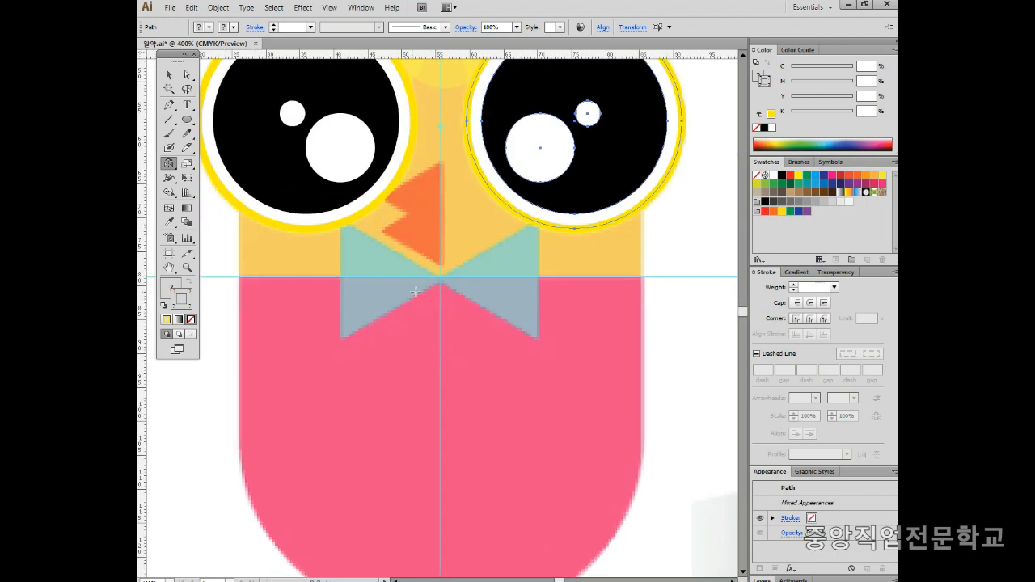
left_click(193, 121)
left_click_drag(195, 124, 228, 167)
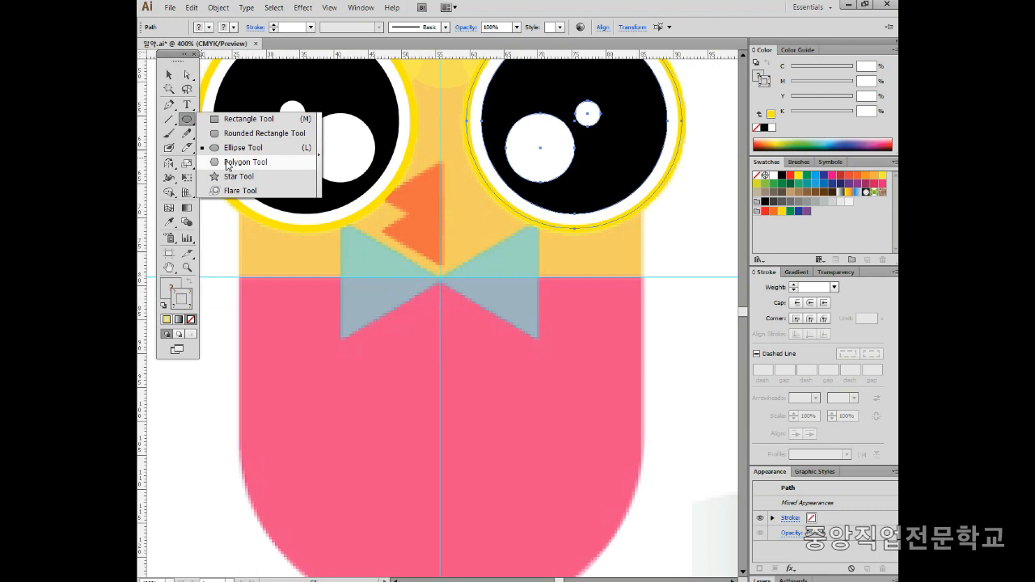
left_click_drag(227, 166, 251, 167)
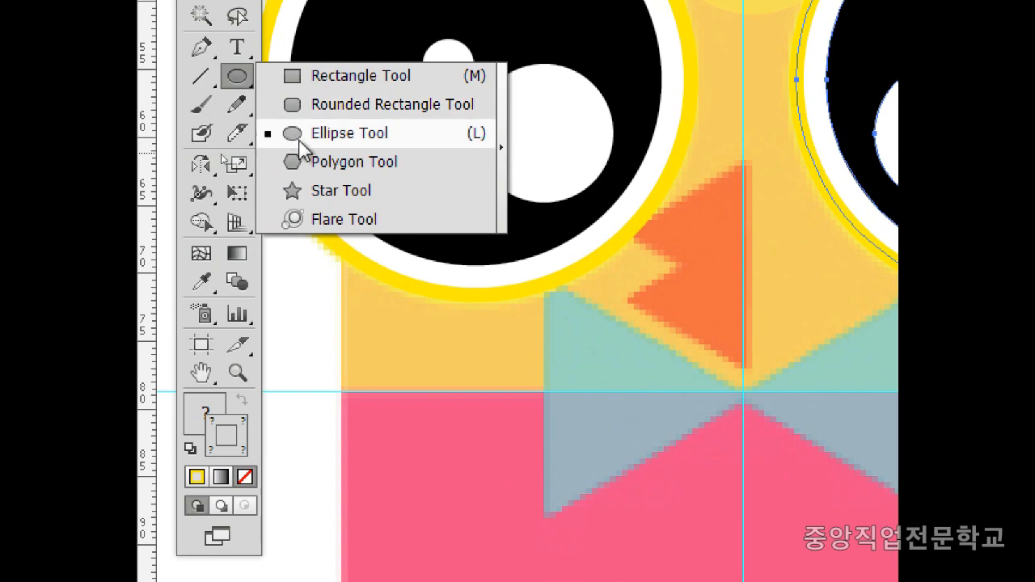
left_click(324, 165)
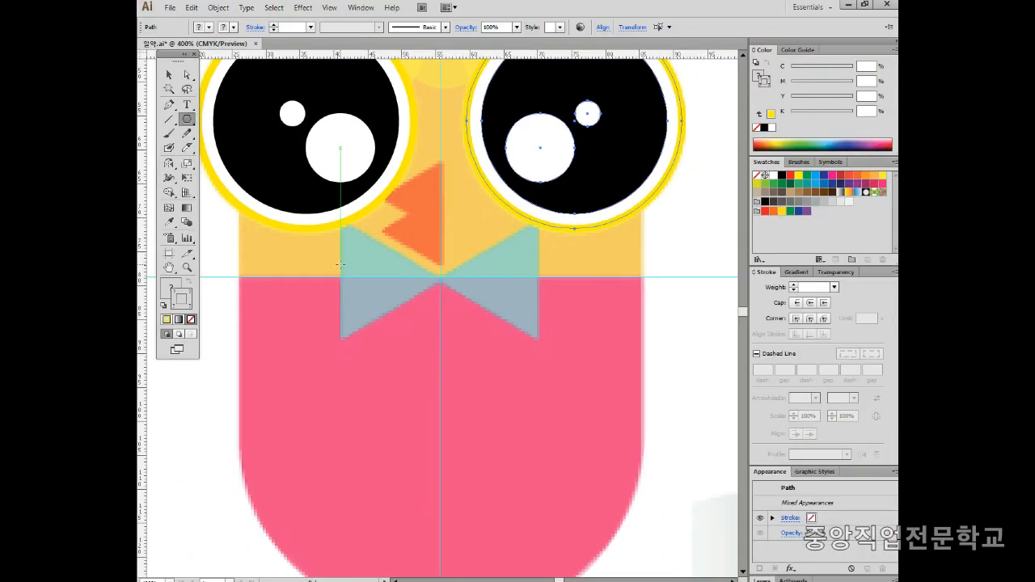
left_click_drag(266, 215, 357, 214)
left_click_drag(398, 263, 406, 298)
key("Down")
key("Down")
key("Down")
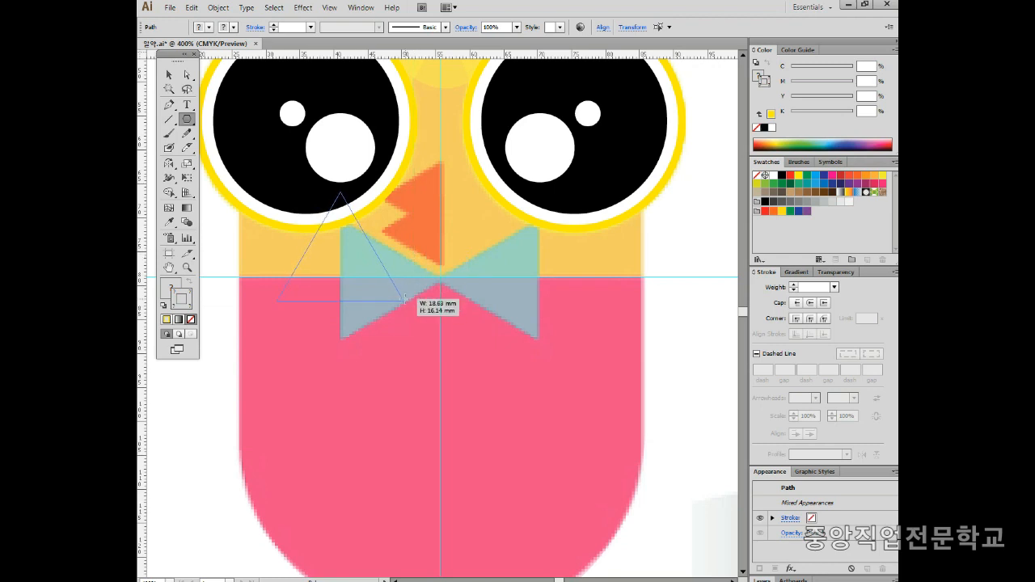
left_click_drag(405, 298, 405, 298)
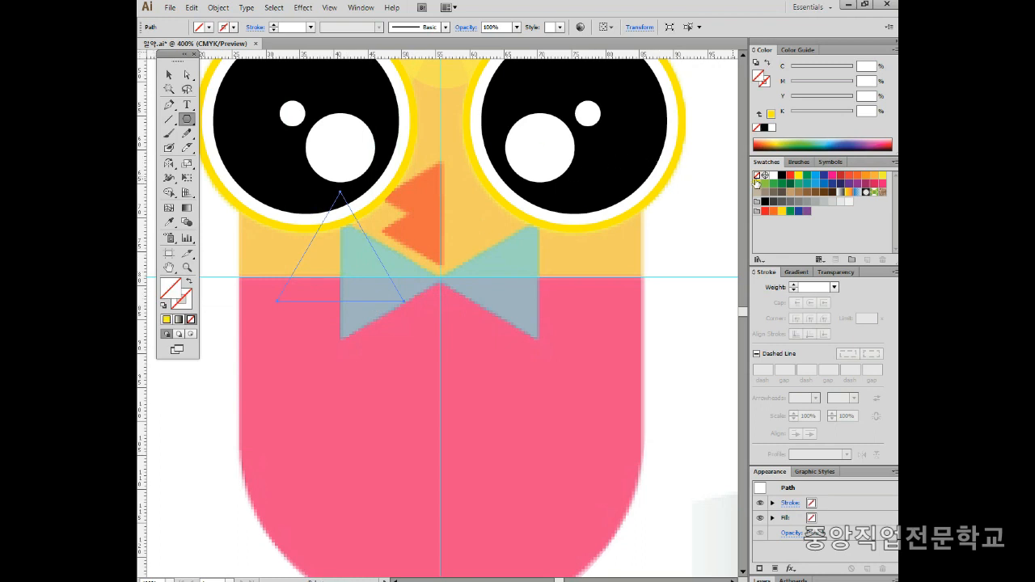
left_click(815, 183)
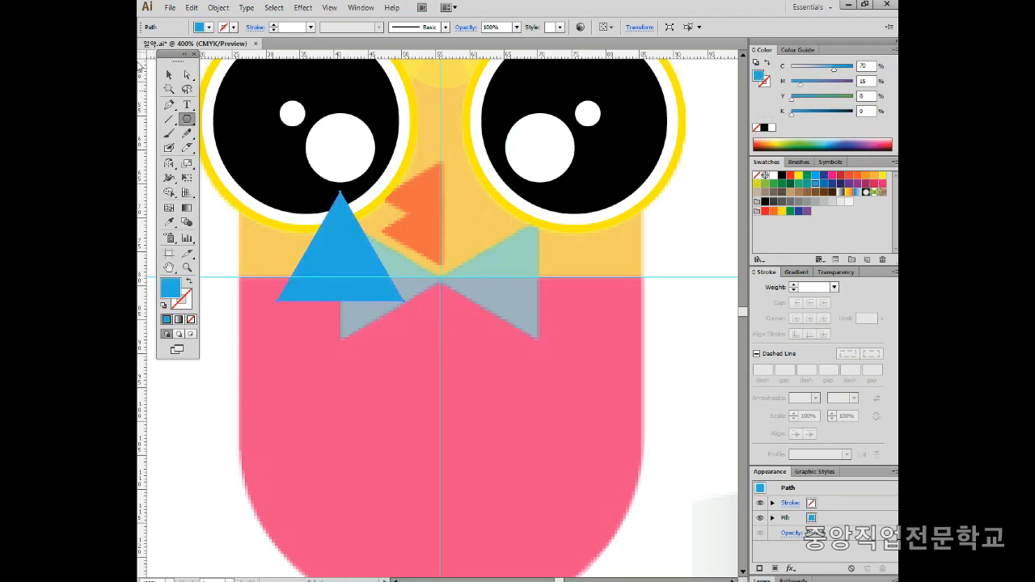
Rotate the blue triangle 90° clockwise and move it onto the bow tie's left wing, with its tip at the centre guide
key("v")
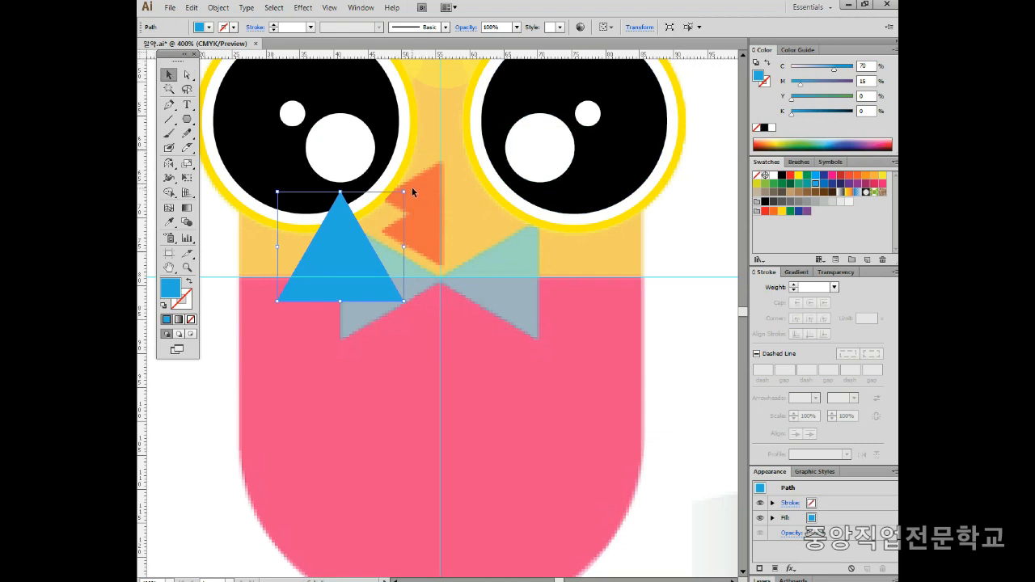
left_click_drag(408, 187, 401, 316)
left_click_drag(328, 253, 337, 277)
Adjust the blue triangle's height and nudge it to match the reference bow tie's left wing
left_click_drag(390, 213, 391, 219)
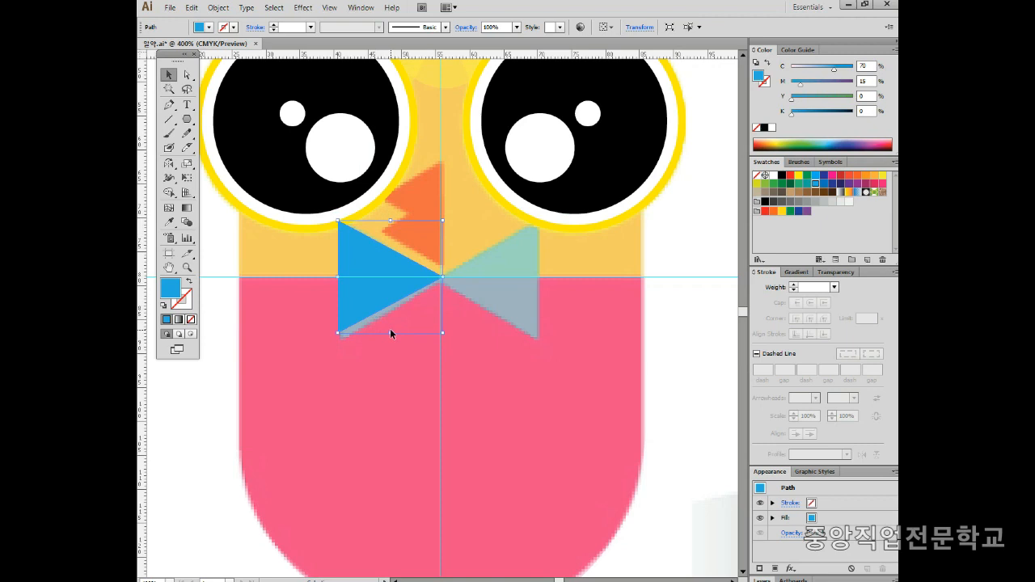
left_click_drag(391, 333, 391, 339)
left_click_drag(376, 289, 375, 284)
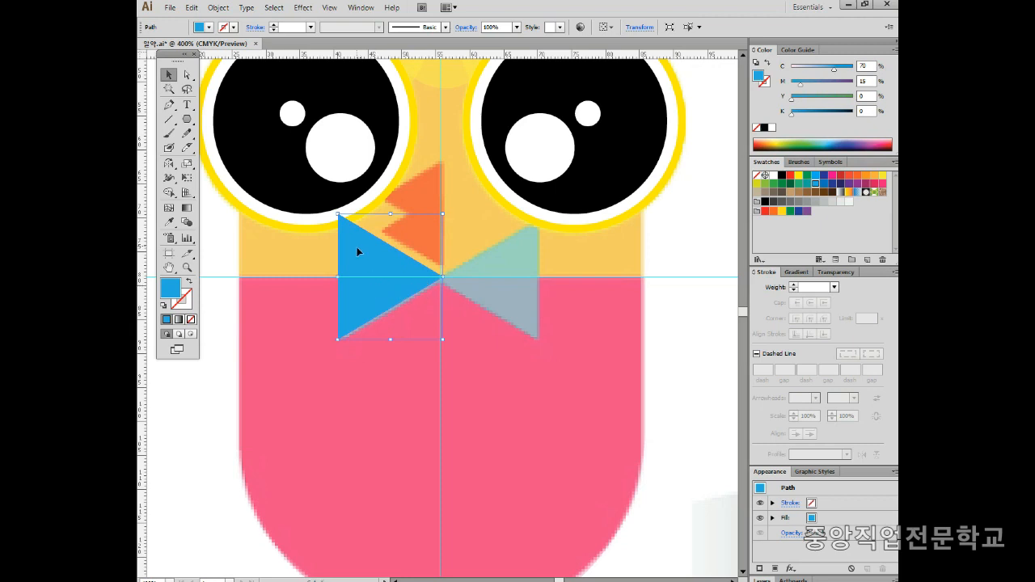
left_click_drag(389, 214, 389, 219)
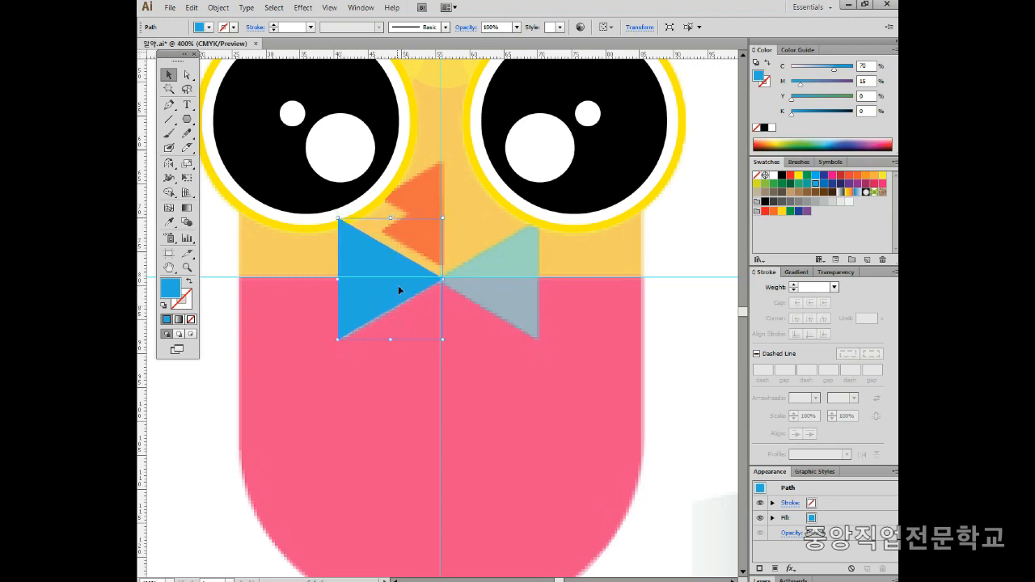
left_click_drag(391, 219, 390, 216)
key("Down")
key("Left")
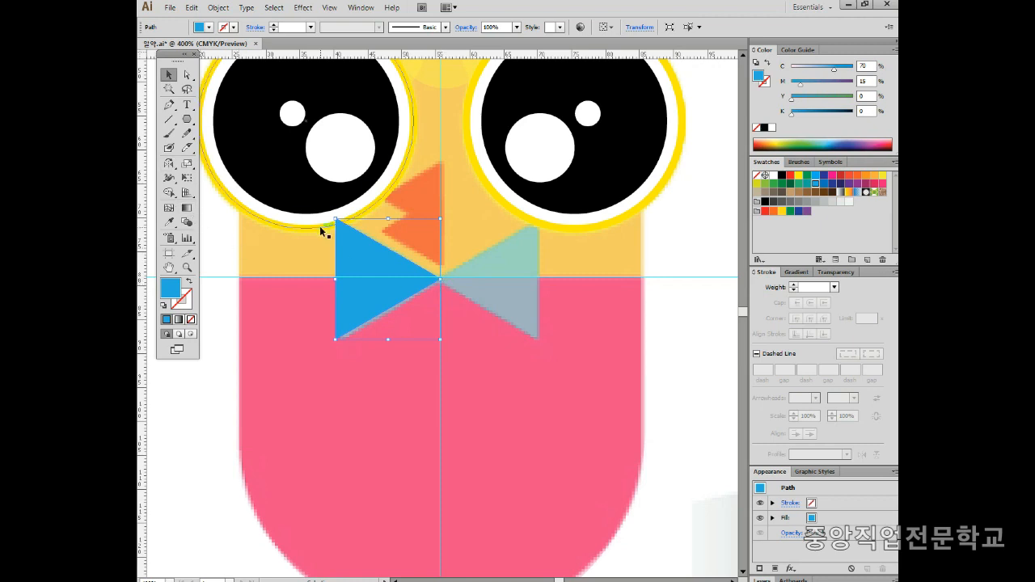
Reflect a copy of the bow tie's left blue triangle on the Vertical axis across the centre guide to make the right wing
key("r")
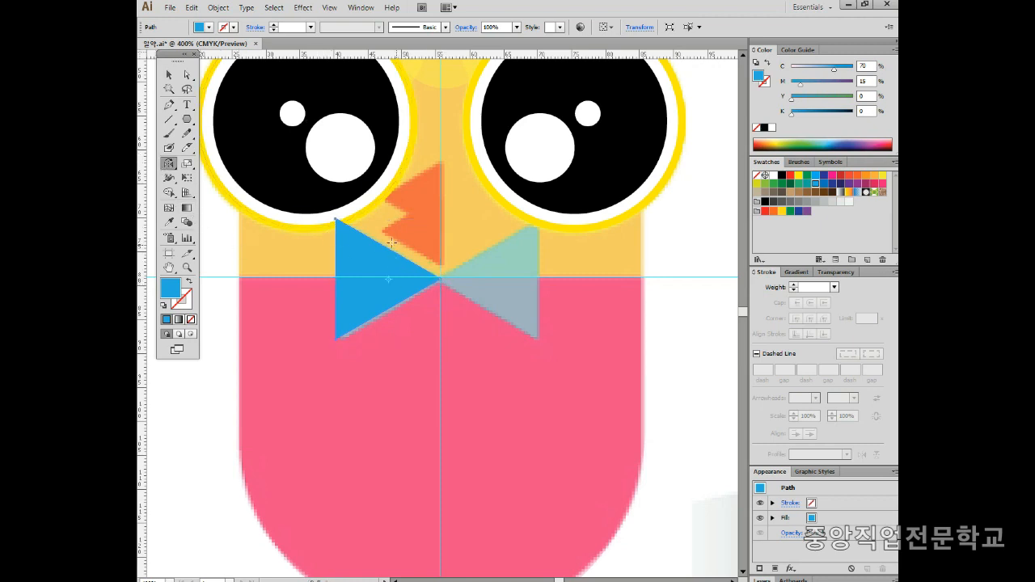
left_click(439, 280, "alt")
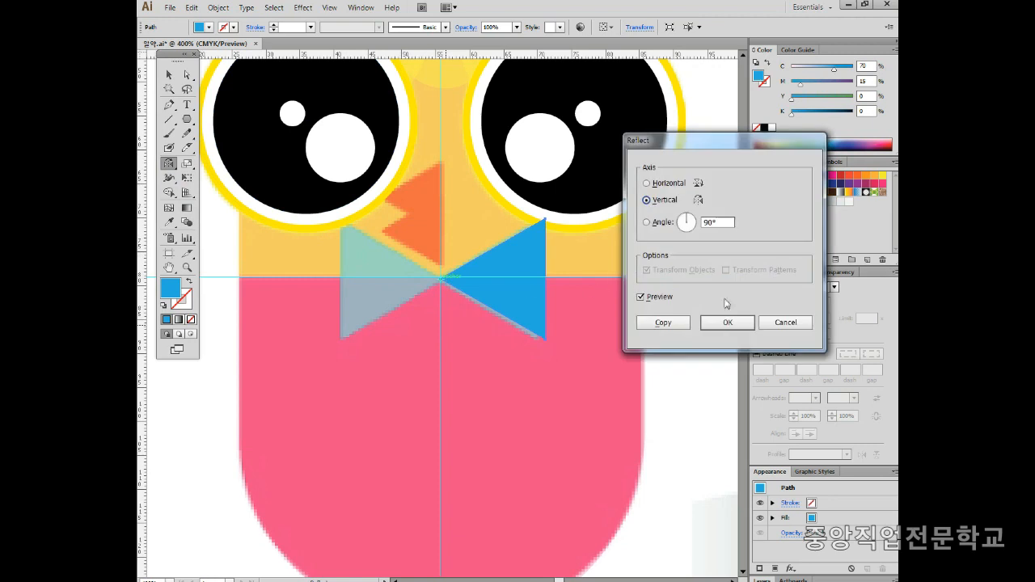
left_click(663, 324)
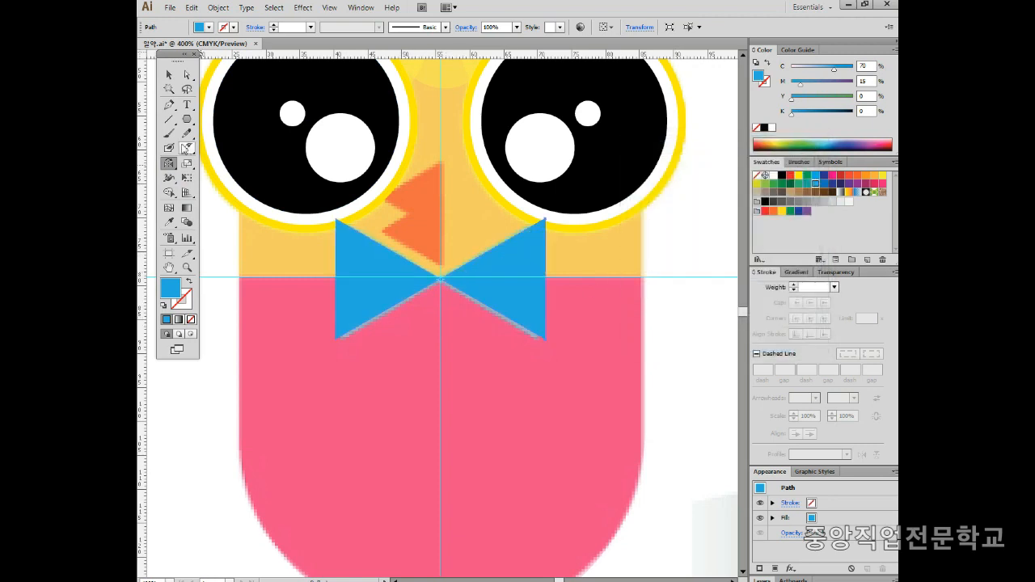
Draw a small triangle over the reference beak and rotate it 90° counterclockwise so its tip points left
left_click(187, 118)
left_click_drag(435, 181, 458, 152)
key("ctrl")
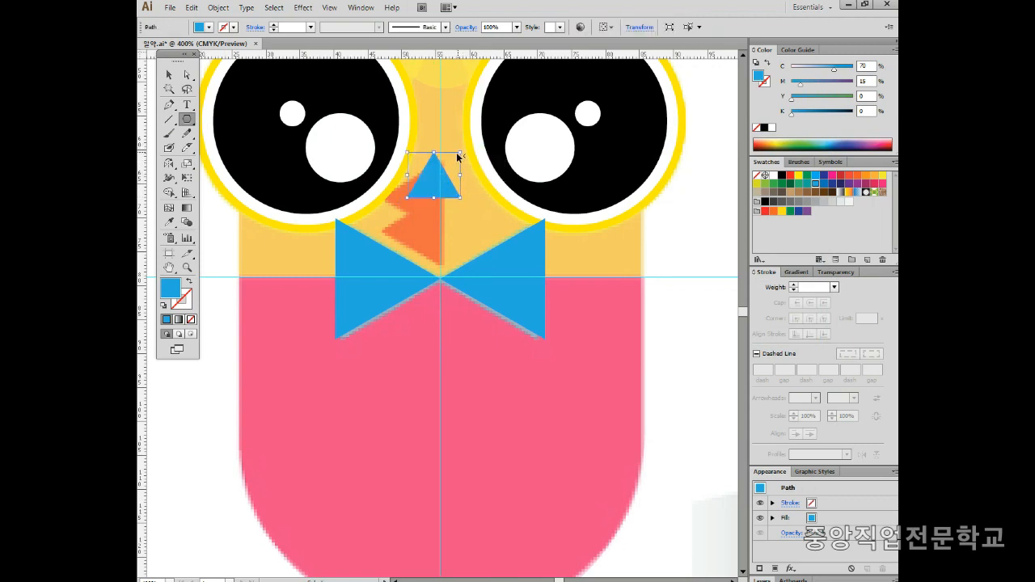
left_click_drag(463, 146, 444, 165)
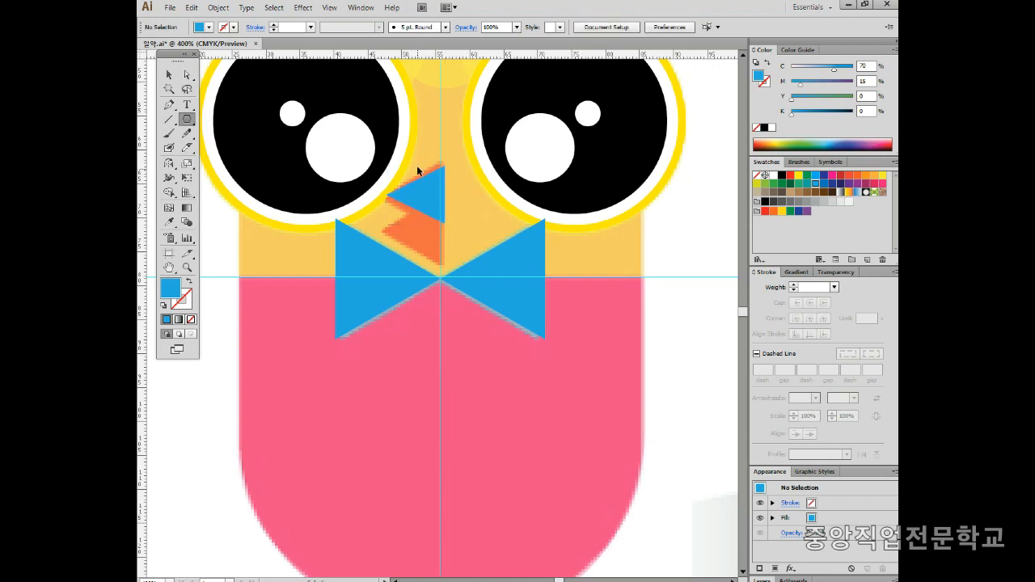
Fit the triangle to the beak's upper part, duplicate it for the lower part, and fill both with M 90% and Y 85%
left_click_drag(417, 165, 423, 187)
mouse_move(444, 224)
left_mouse_down()
mouse_move(447, 235)
mouse_move(428, 231)
left_mouse_up()
left_click(433, 185, "ctrl+shift")
left_click(849, 175)
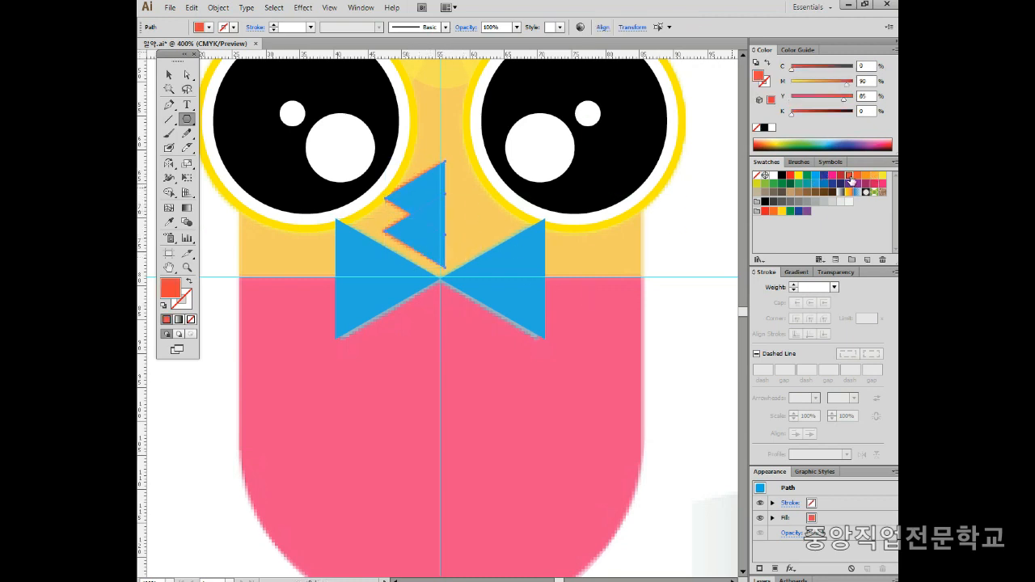
left_click(706, 292)
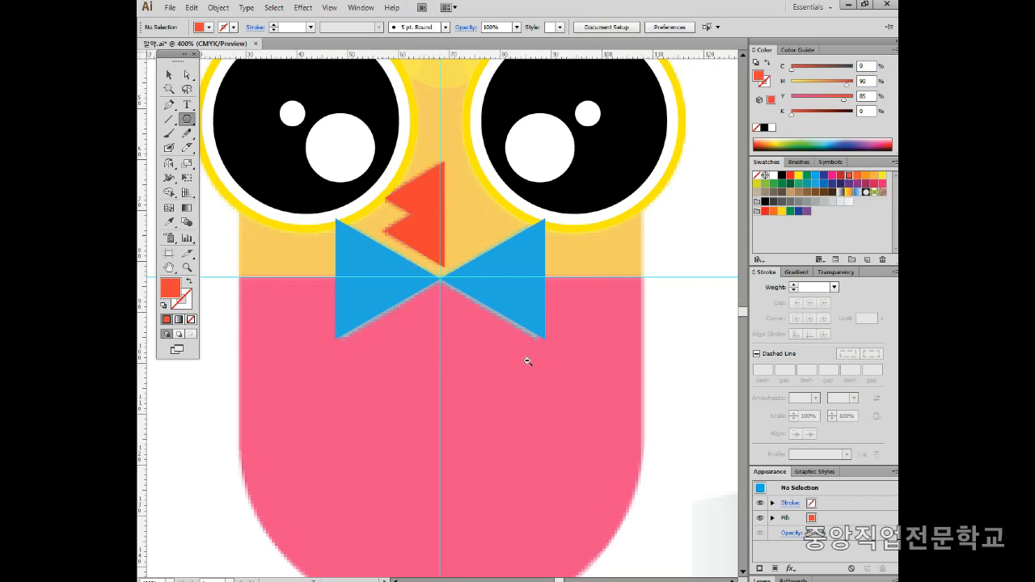
Unlock all objects and lock only the reference image again
key("ctrl+minus")
left_click_drag(406, 354, 543, 386)
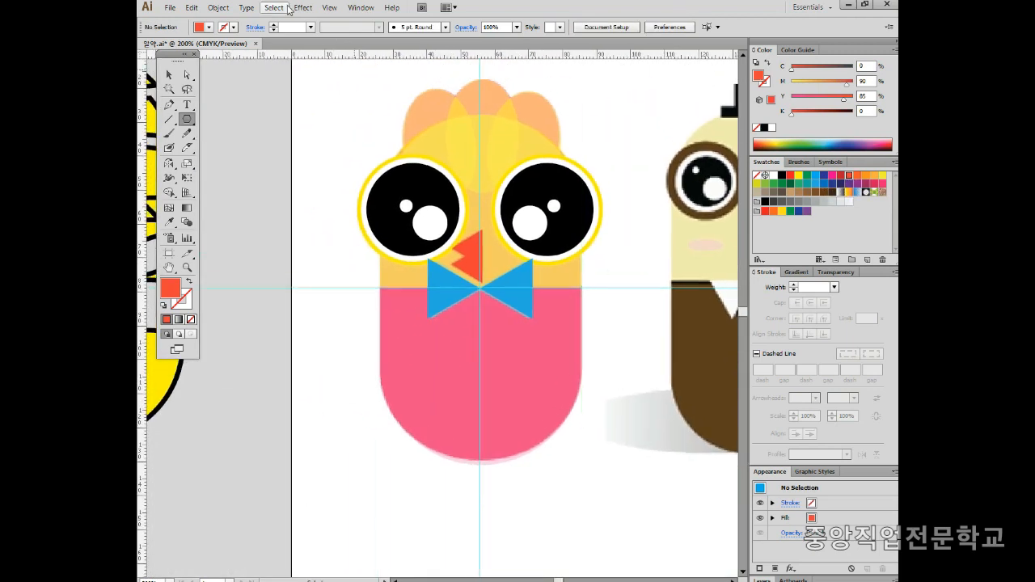
left_click(218, 7)
left_click(242, 92)
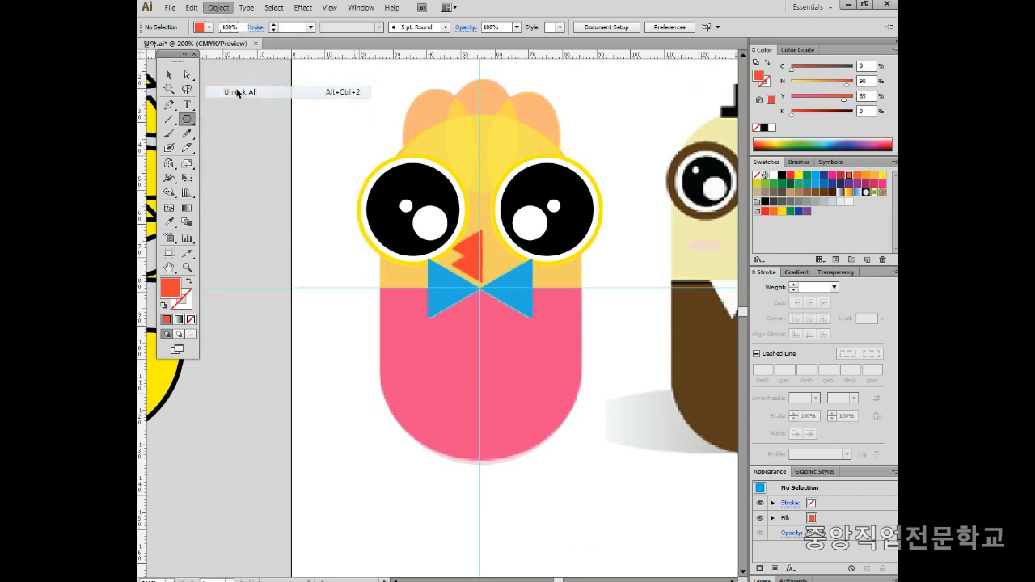
left_click(388, 95)
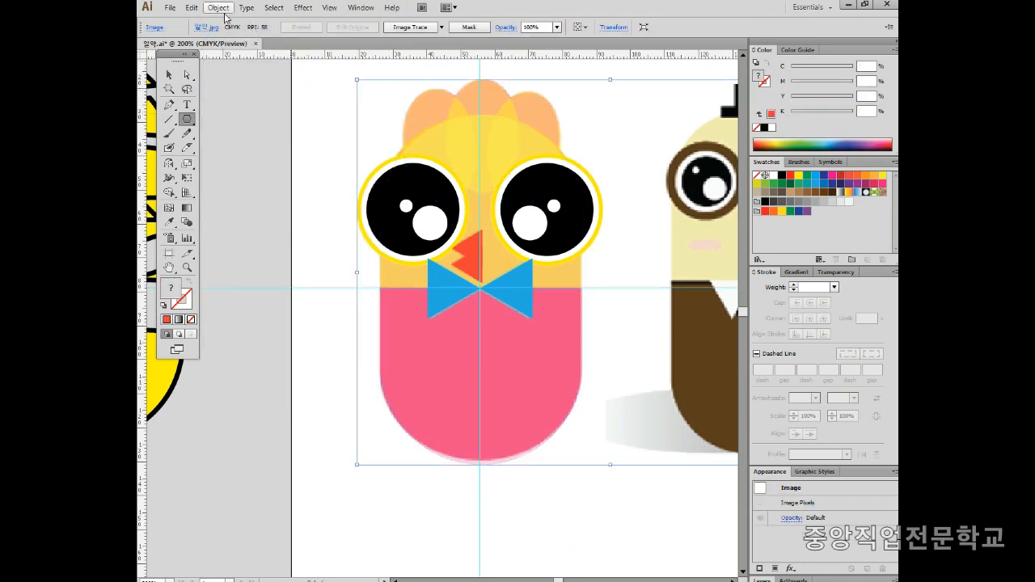
left_click(219, 7)
mouse_move(235, 81)
left_click(404, 78)
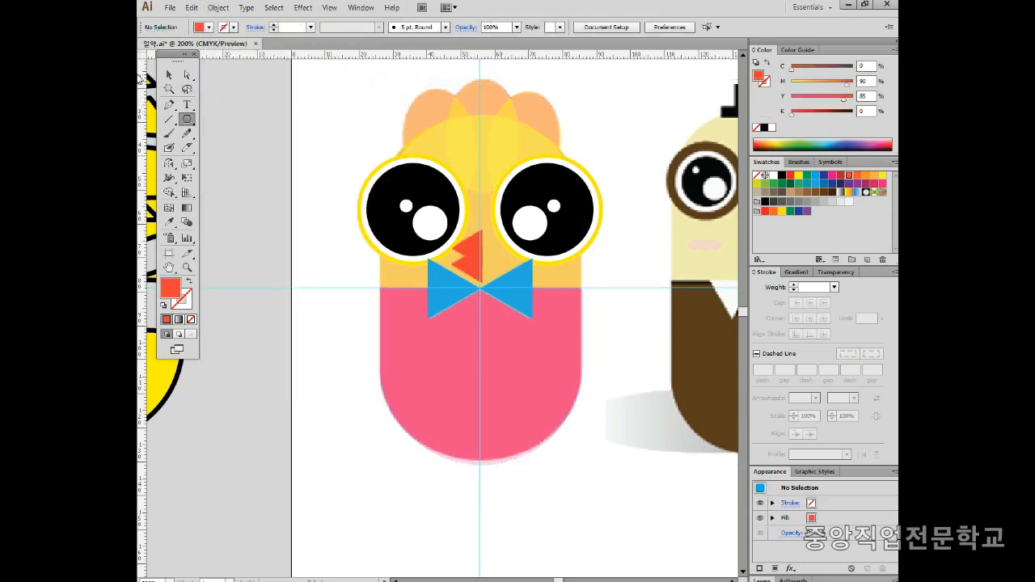
Select all of the chick character's shapes and set their opacity to 100%
left_click(169, 74)
left_click_drag(259, 88, 636, 563)
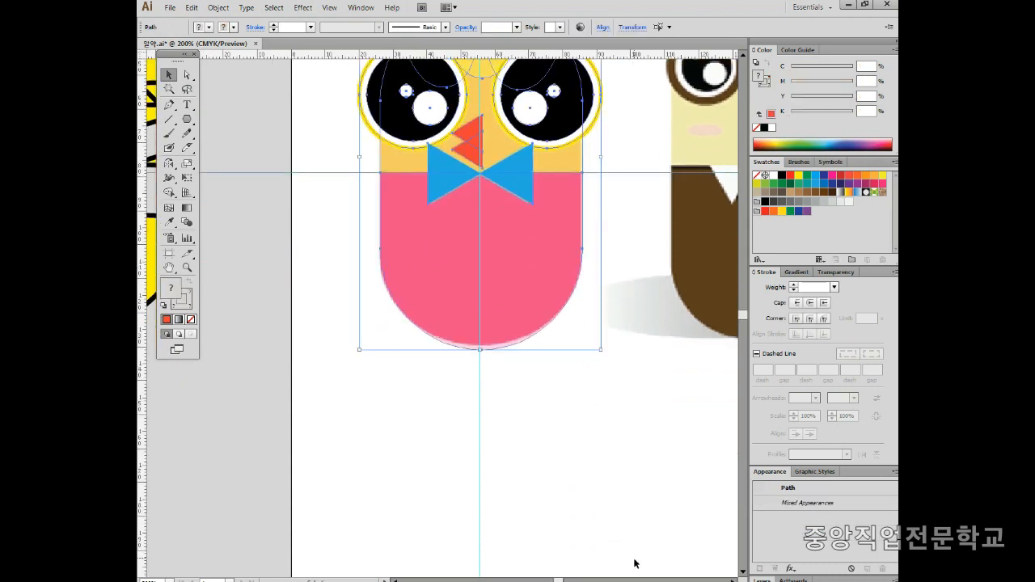
left_click(837, 270)
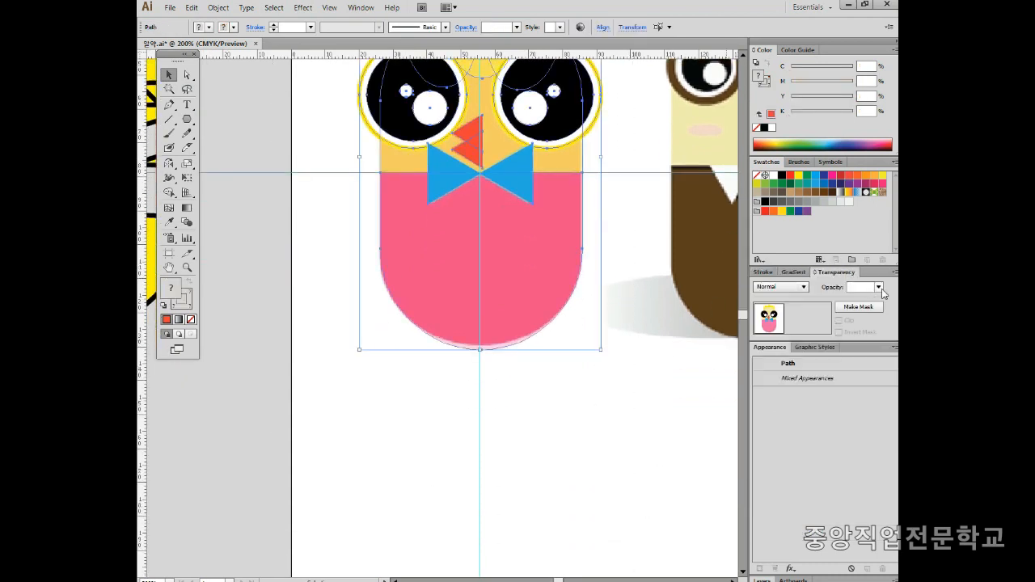
left_click(878, 287)
left_click(864, 431)
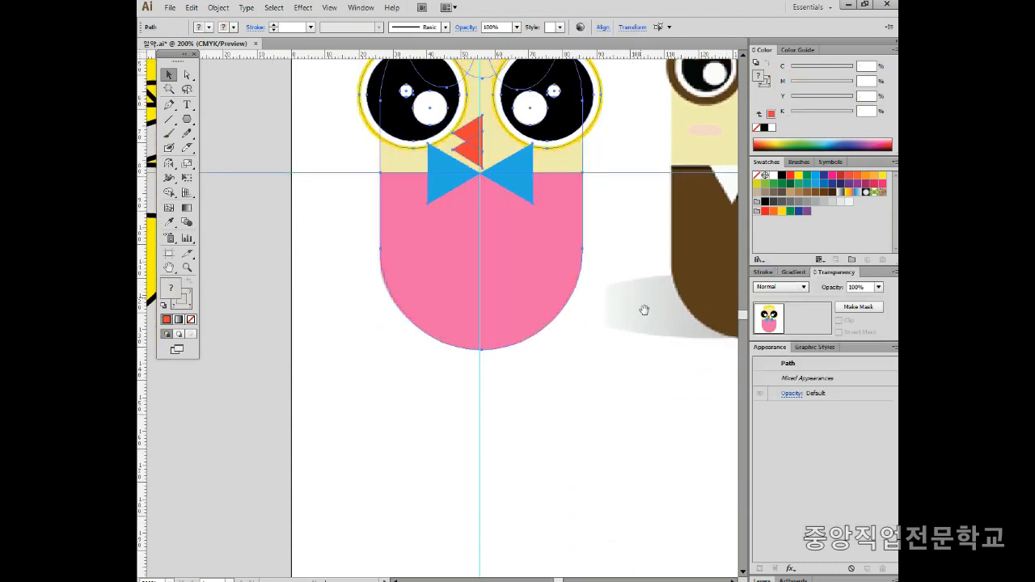
Recolour the three comb ellipses on the chick's head with the beak's red using the Eyedropper
scroll(645, 307, "up", 5)
left_click(289, 183)
left_click(429, 113)
left_click(493, 118, "shift")
left_click(168, 221)
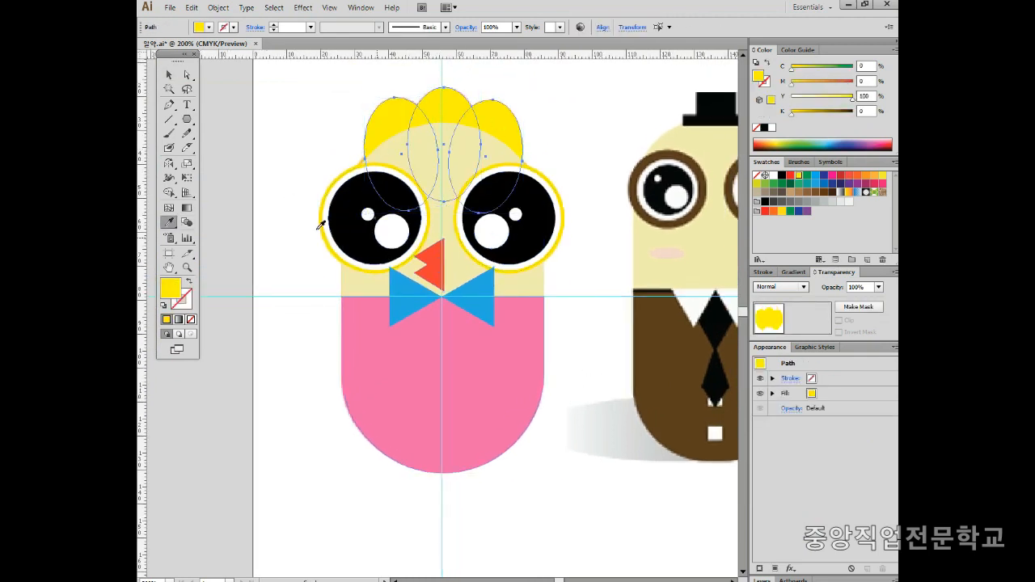
left_click(430, 263)
left_click(286, 115, "ctrl")
In the flower document, draw a tall yellow ellipse to the right of the existing petal
left_click_drag(556, 297, 501, 292)
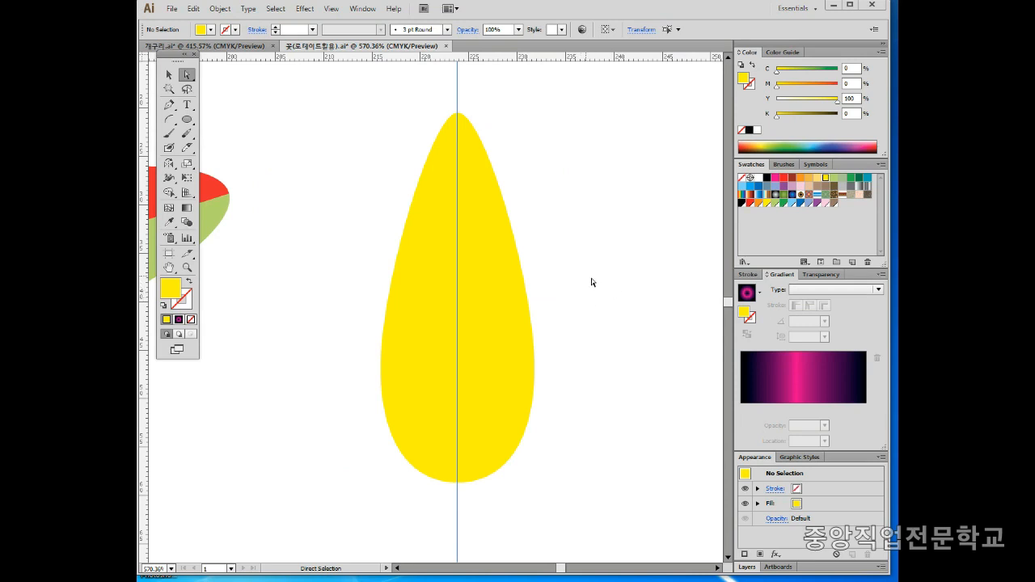
left_click_drag(665, 263, 492, 241)
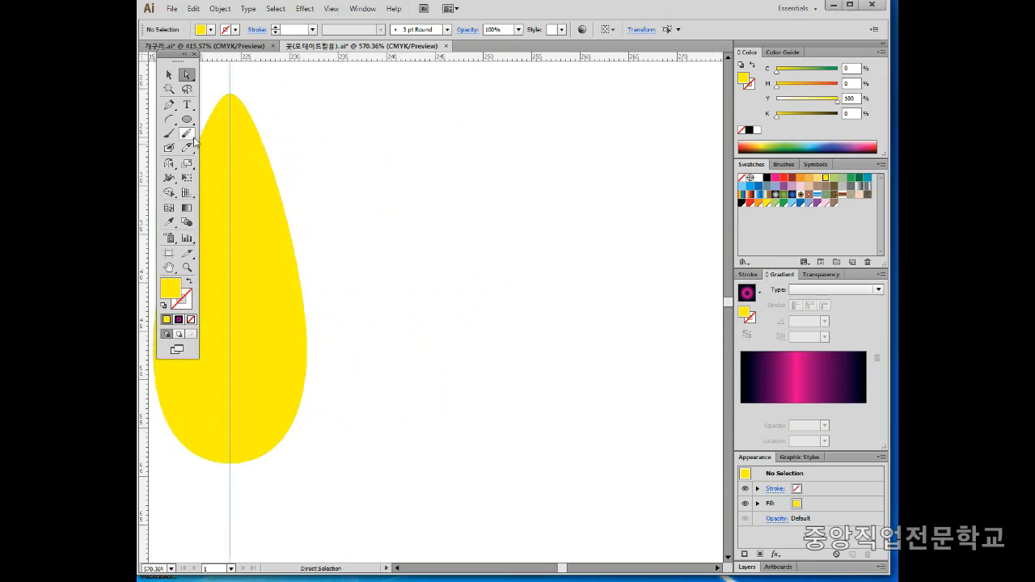
left_click(187, 119)
left_click_drag(477, 142, 614, 415)
Move the ellipse's top anchor point up and its bottom anchor point up to form an egg shape
left_click(186, 75)
left_click(555, 148)
left_click_drag(556, 148, 553, 97)
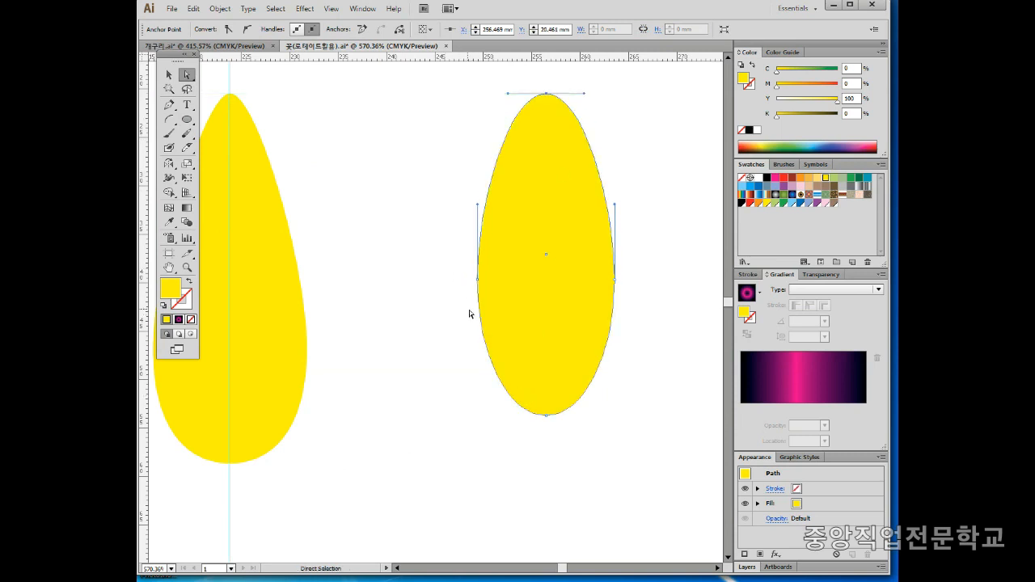
left_click_drag(473, 388, 685, 483)
left_click_drag(550, 420, 546, 378)
Shorten the top anchor point's direction handles so the shape narrows to a petal tip
scroll(549, 270, "up", 3)
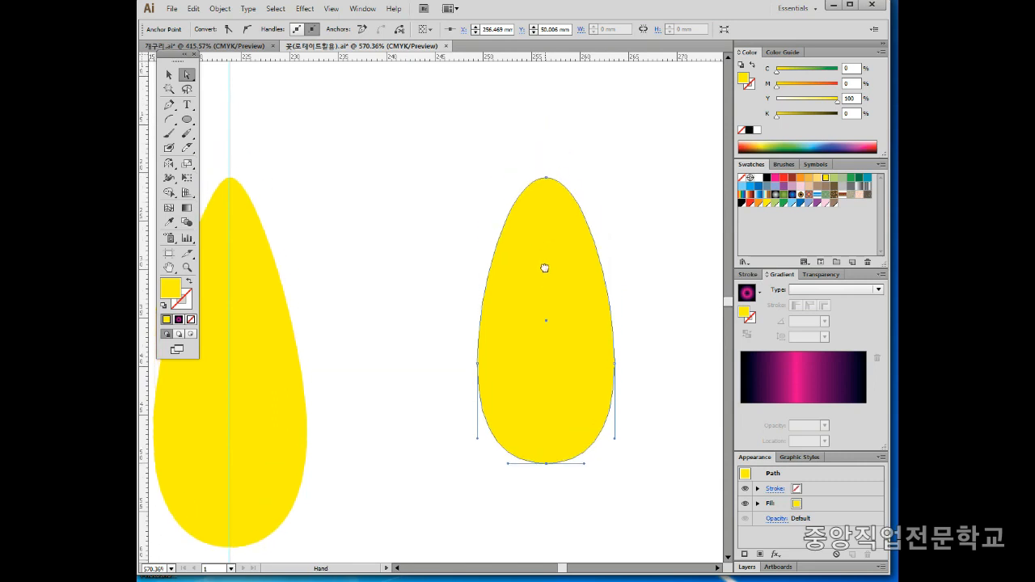
left_click(548, 178)
left_click_drag(581, 178, 527, 178)
left_click(536, 286)
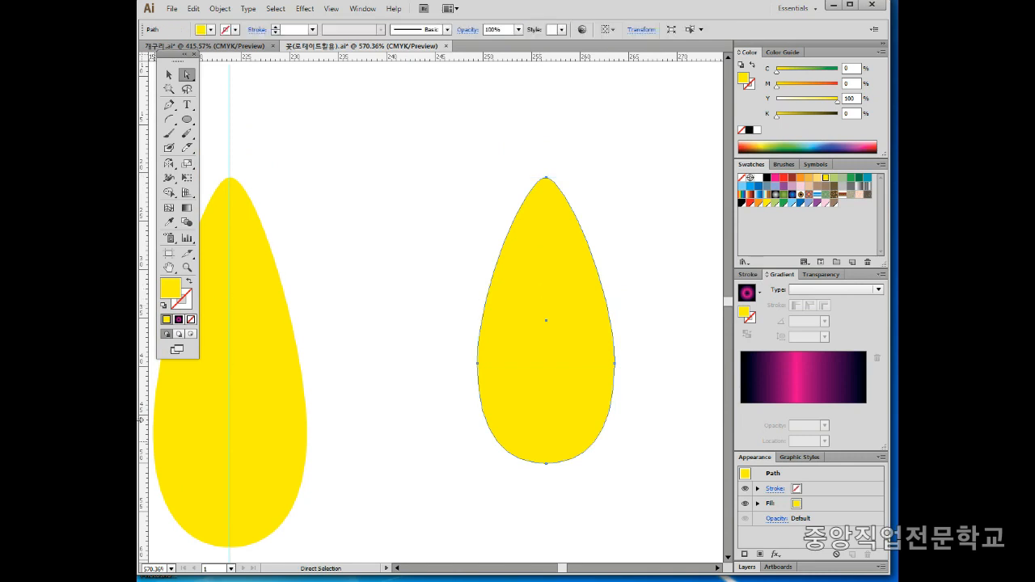
Place a vertical guide through the new petal's centre and select the petal
left_click_drag(144, 421, 547, 178)
left_click(423, 509)
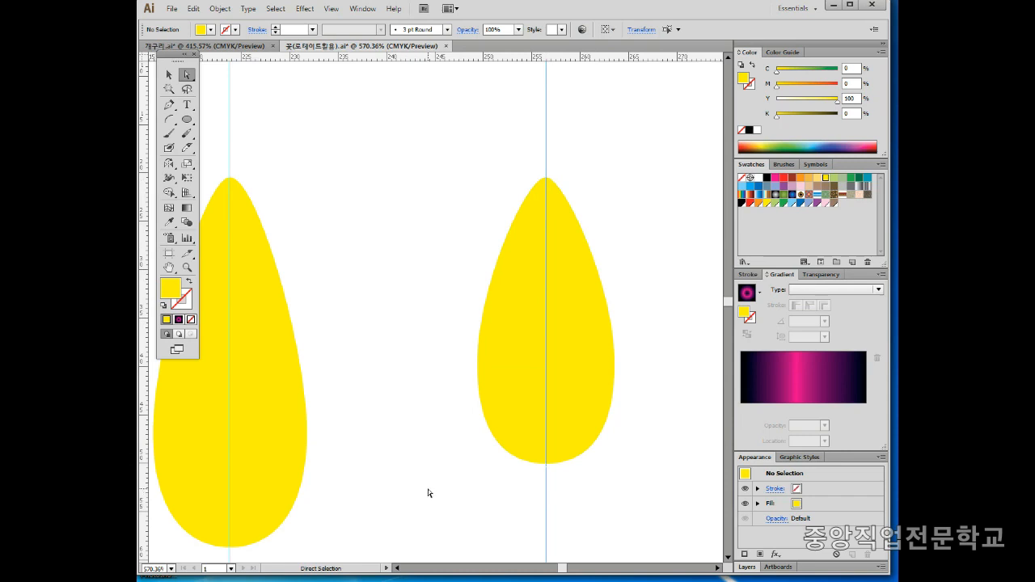
left_click(509, 366)
key("ctrl+2")
mouse_move(522, 297)
left_mouse_down()
mouse_move(541, 342)
mouse_move(568, 293)
left_mouse_up()
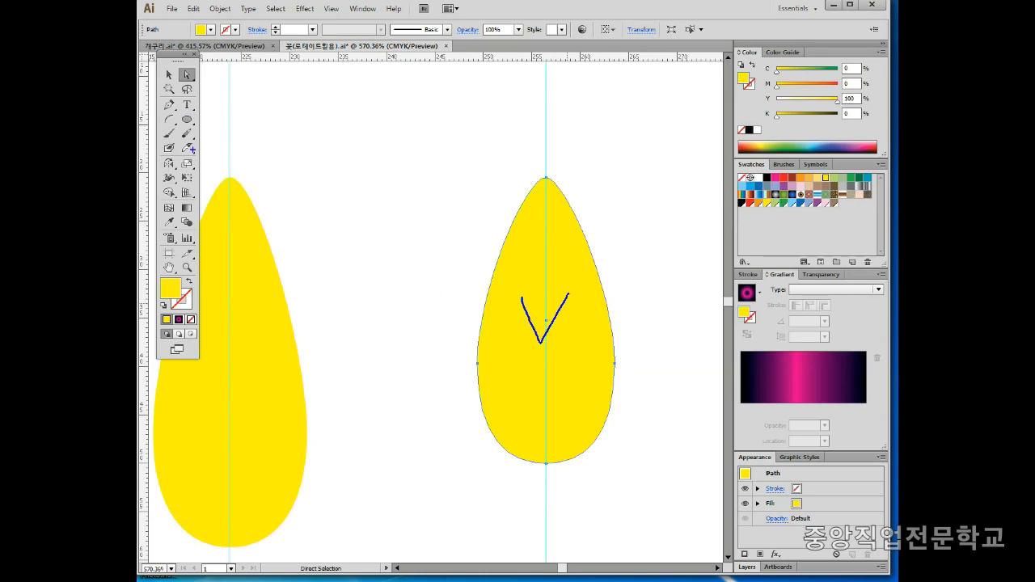
key("Escape")
key("ctrl+1")
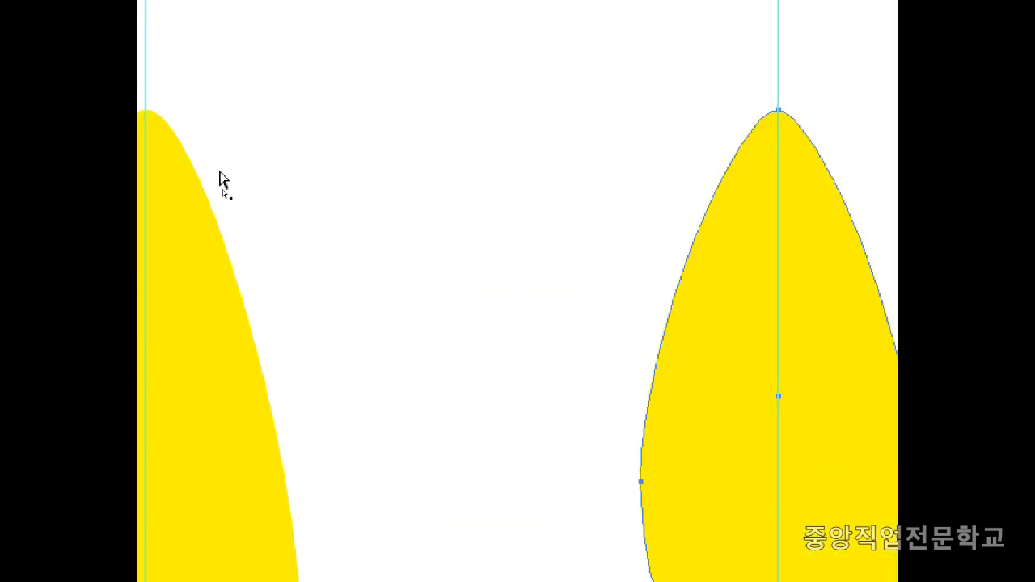
Cut the petal in half along the vertical guide with the Knife tool and fill the right half orange with M 26% and Y 81%
left_click(248, 299)
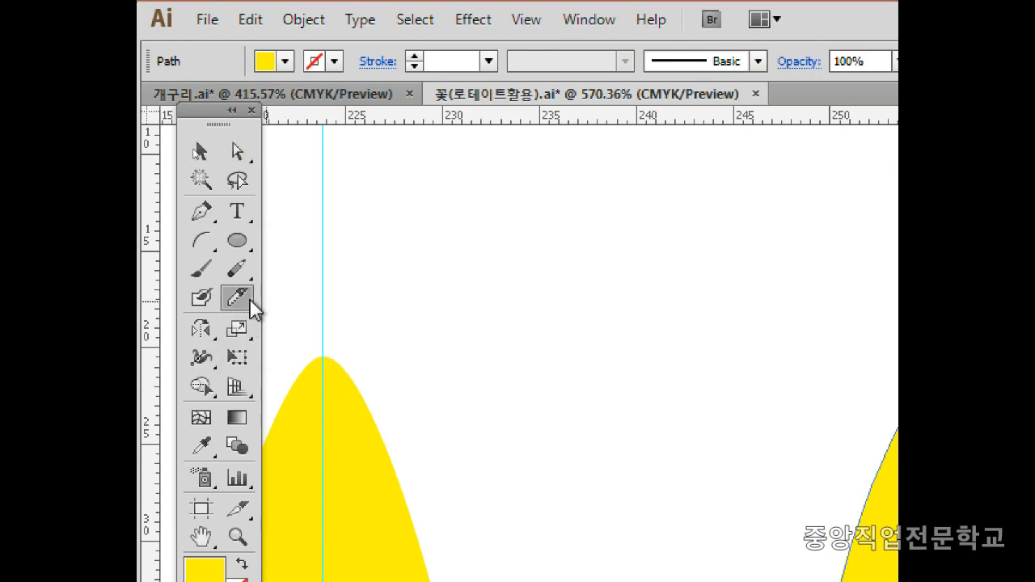
left_click_drag(249, 297, 325, 362)
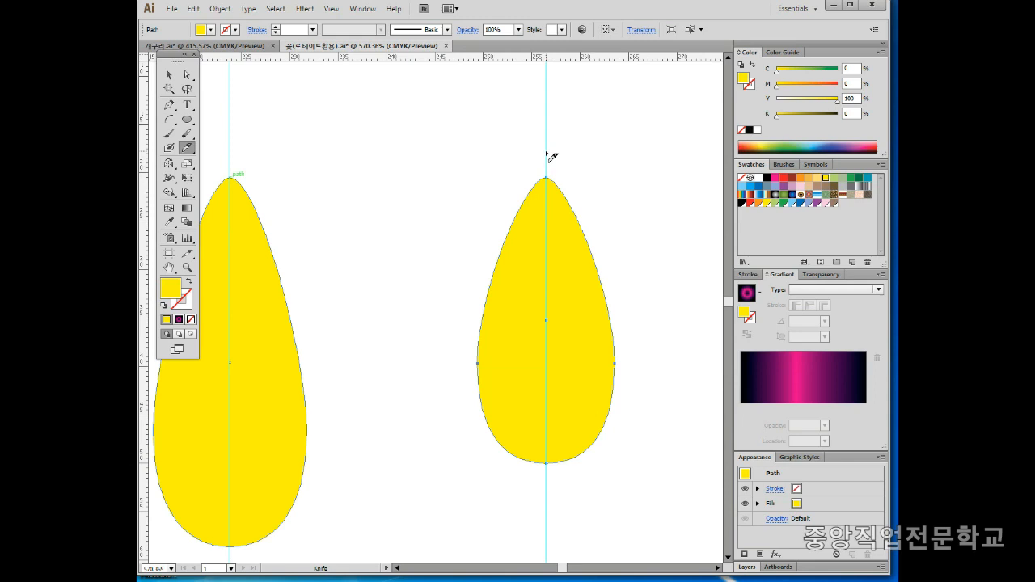
left_click_drag(546, 152, 547, 502)
left_click(594, 377, "ctrl")
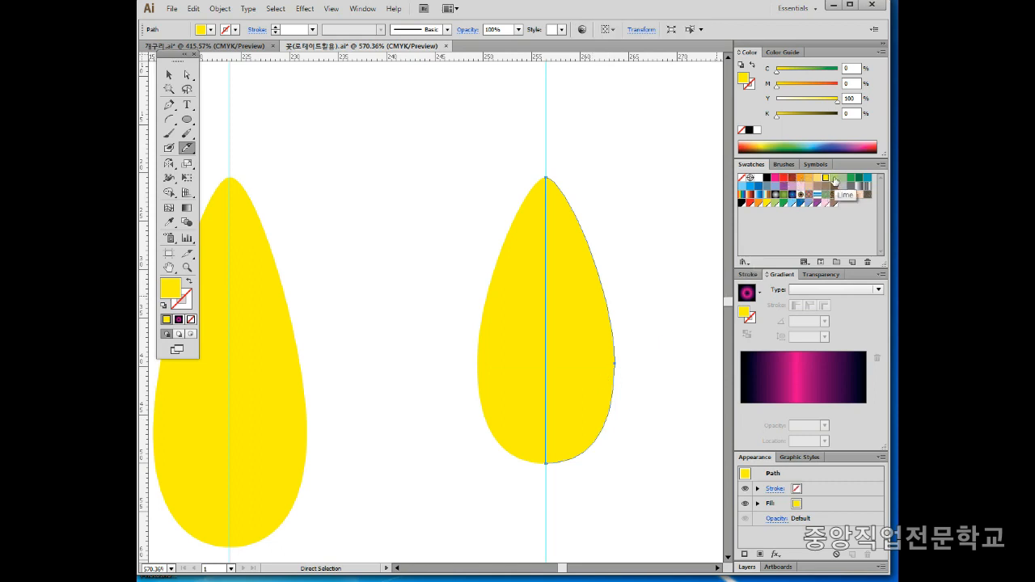
left_click(807, 177)
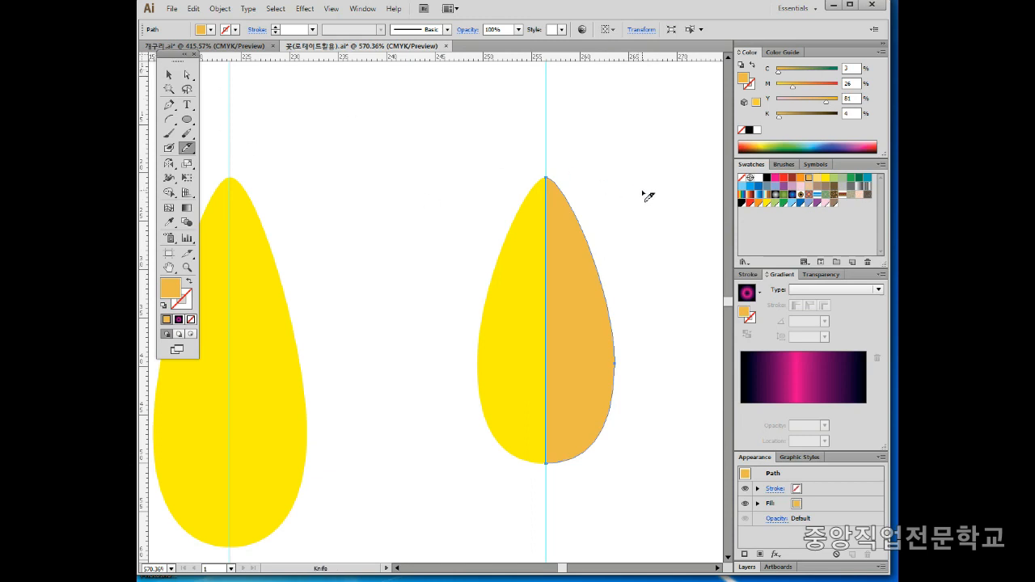
key("ctrl")
left_click(503, 332)
left_click(427, 316)
left_click(602, 338)
left_click(481, 343, "ctrl")
left_click(563, 341, "ctrl")
key("ctrl")
mouse_move(567, 224)
left_mouse_down()
mouse_move(605, 227)
mouse_move(616, 221)
mouse_move(608, 245)
left_mouse_up()
mouse_move(527, 250)
left_mouse_down()
mouse_move(467, 250)
mouse_move(467, 268)
left_mouse_up()
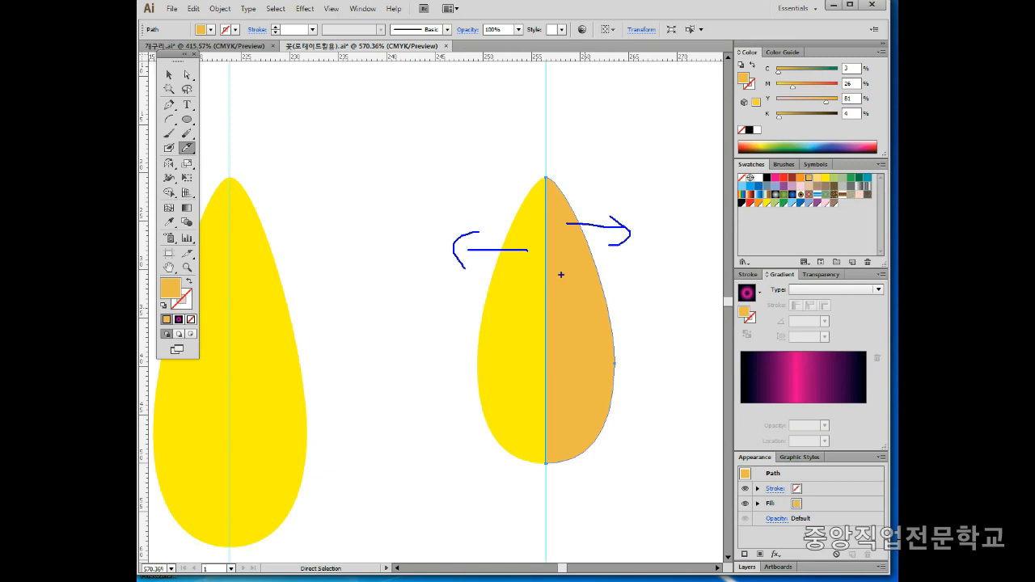
key("Escape")
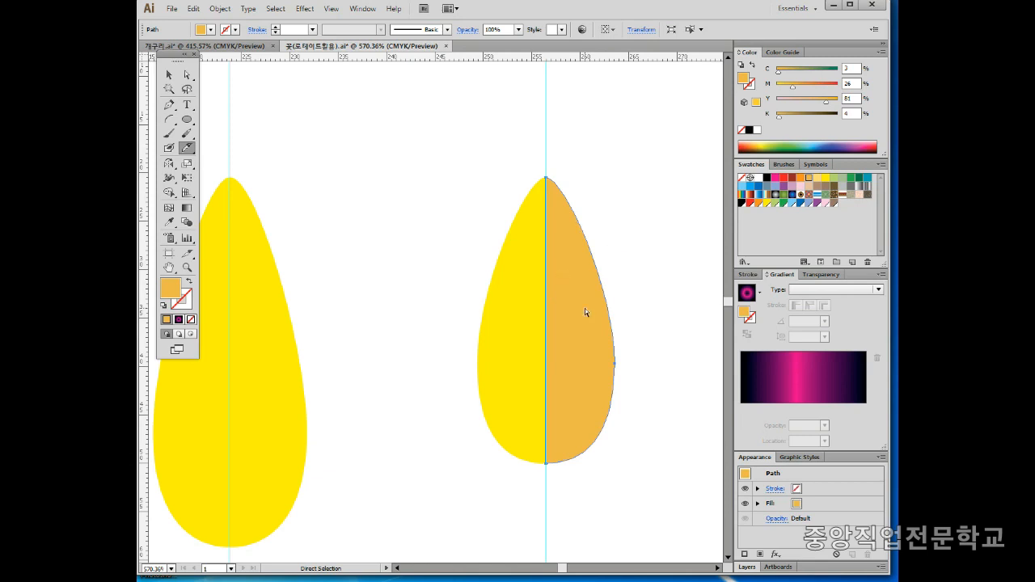
mouse_move(563, 281)
left_mouse_down()
mouse_move(579, 341)
mouse_move(595, 285)
left_mouse_up()
left_click_drag(521, 292, 637, 202)
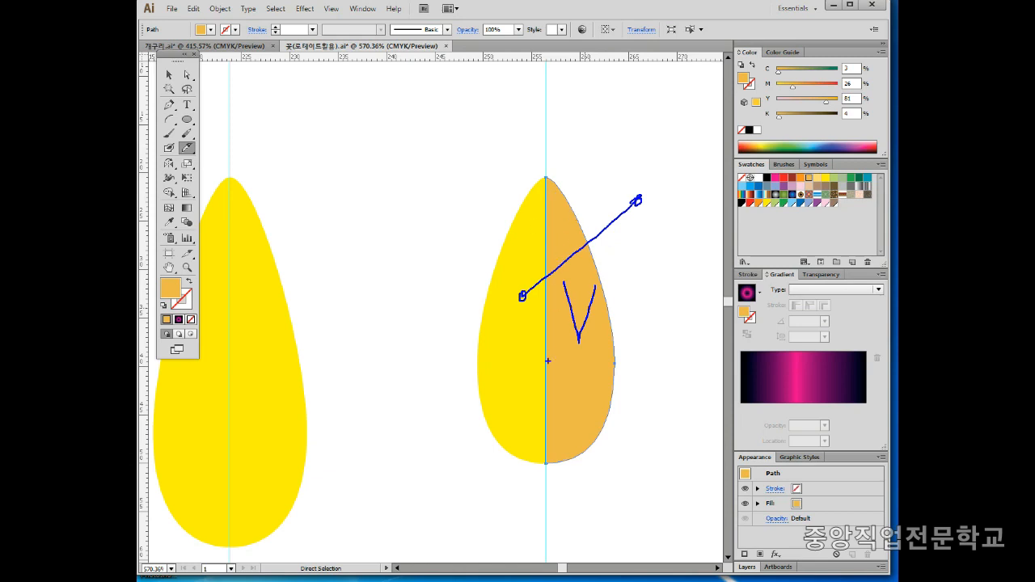
left_click_drag(520, 354, 639, 287)
left_click_drag(535, 382, 619, 343)
left_click_drag(527, 439, 667, 374)
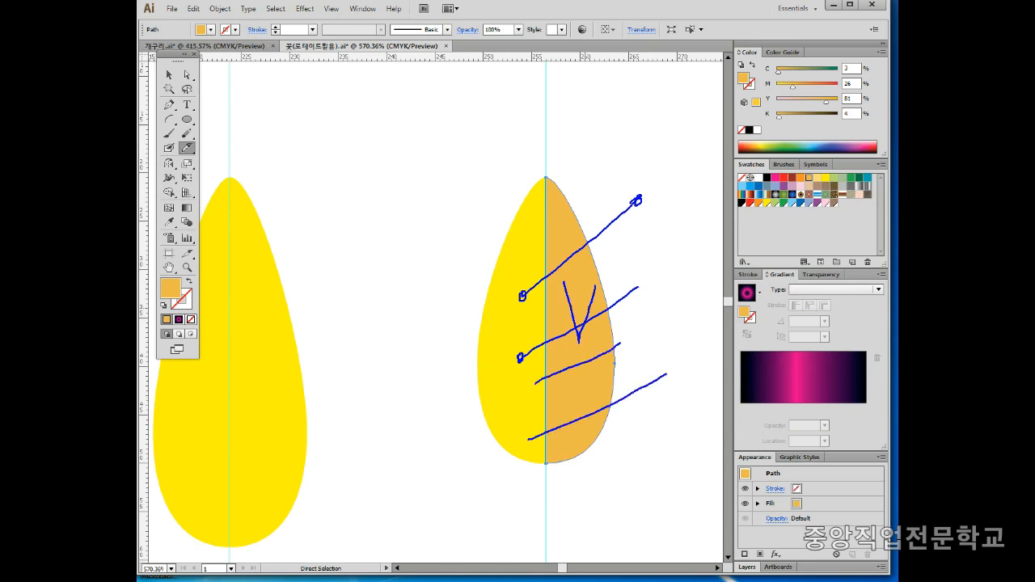
key("Escape")
Slice the petal's orange right half with six roughly parallel diagonal Knife cuts, then deselect it
left_click_drag(533, 298, 593, 228)
left_click_drag(559, 290, 593, 267)
left_click_drag(522, 396, 629, 302)
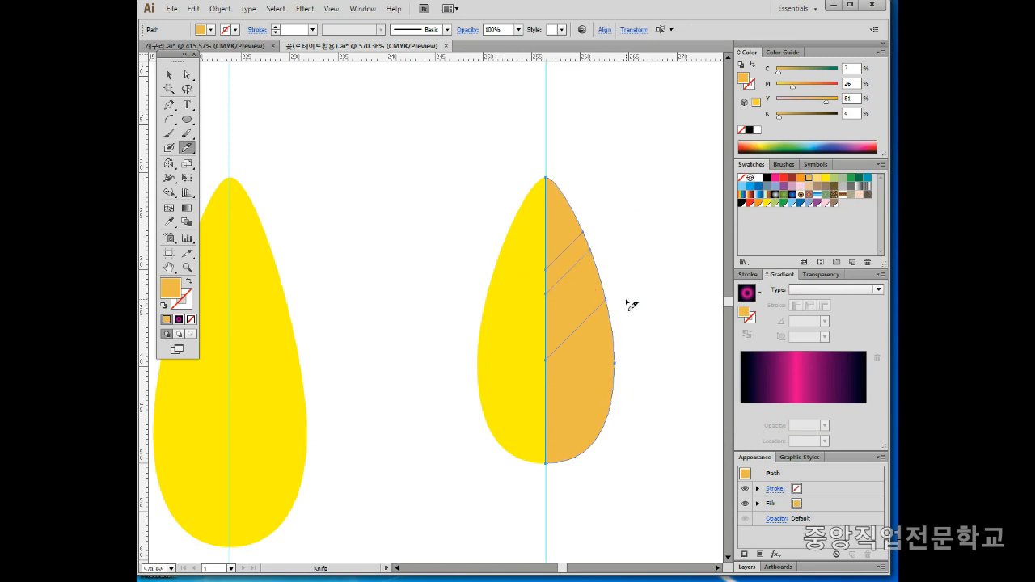
left_click_drag(522, 417, 675, 307)
left_click_drag(542, 452, 667, 387)
key("ctrl+z")
left_click_drag(545, 425, 658, 362)
left_click_drag(540, 480, 688, 391)
left_click(645, 395, "ctrl")
Recolour the right half's second piece from the tip red-orange with M 79% and the thin fourth piece with the green swatch
left_click(573, 254)
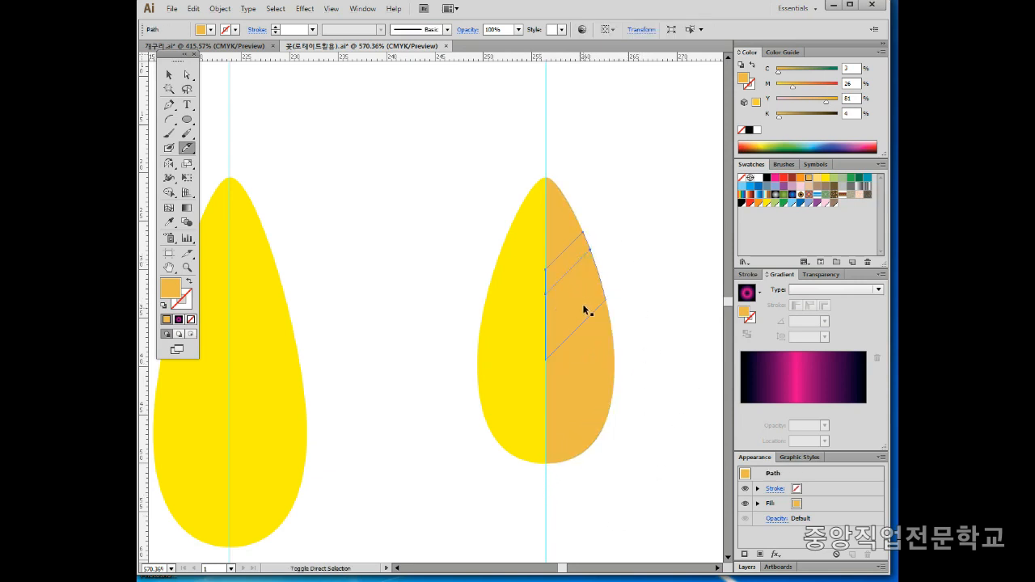
left_click_drag(796, 90, 817, 87)
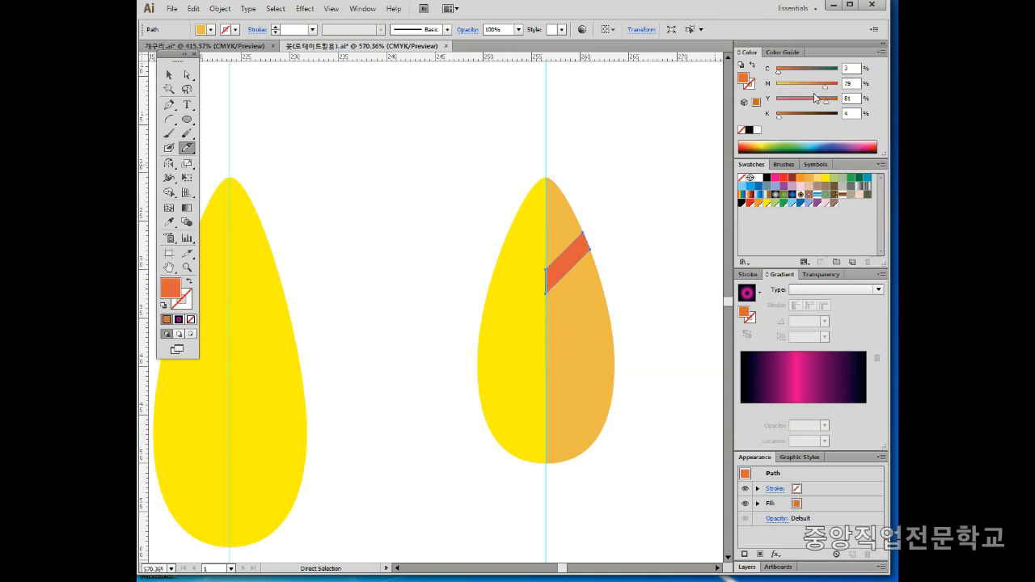
left_click(584, 328)
left_click(853, 178)
Fill the right half's sixth piece from the tip with the light green swatch and the fifth piece with a medium green, then deselect
left_click(596, 380)
left_click(582, 383)
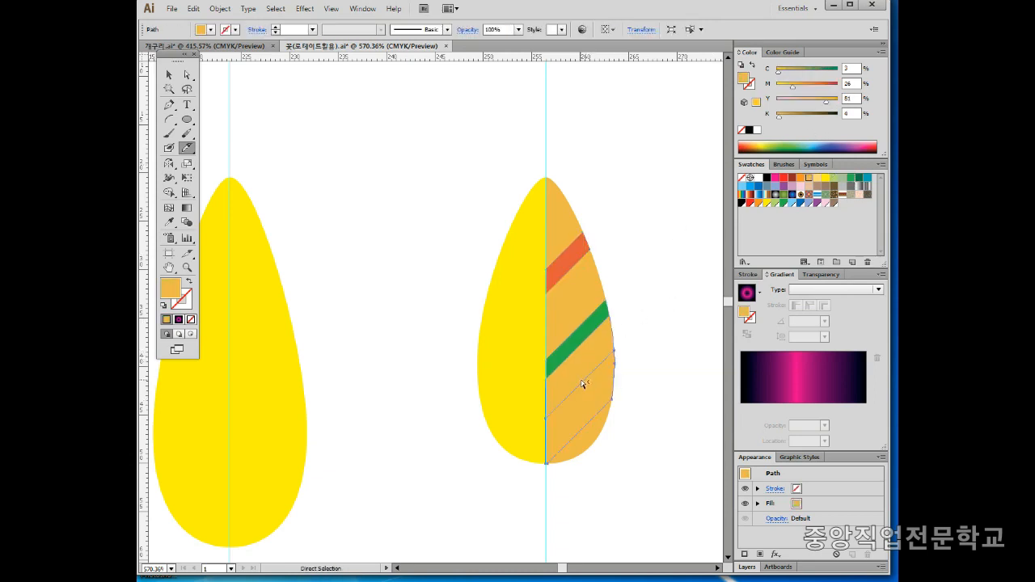
left_click(833, 178)
left_click(579, 364, "ctrl")
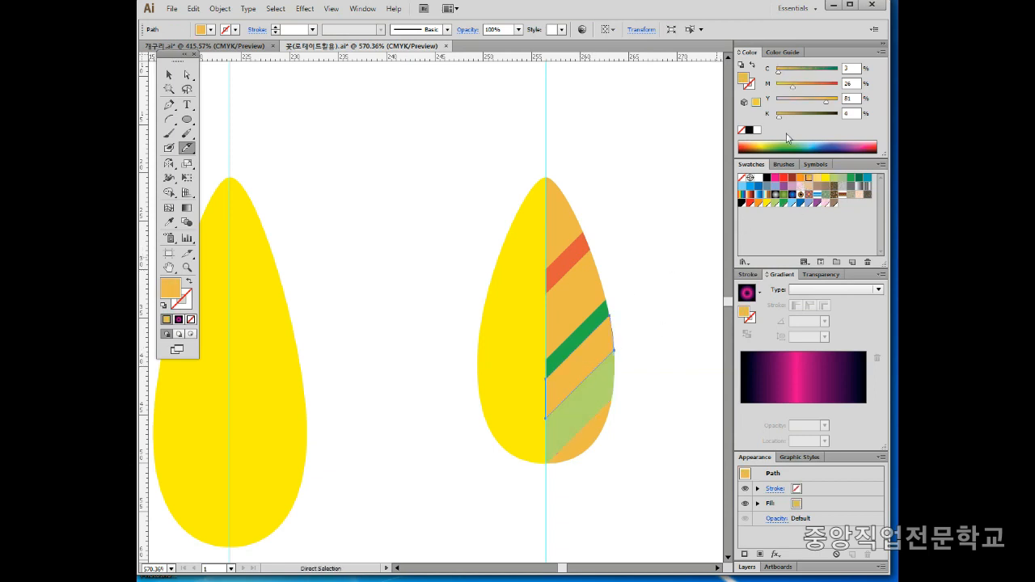
left_click_drag(828, 106, 811, 73)
left_click(642, 234)
Fill the tip piece of the petal's right half dark teal-green with C 100% and M 0%, then deselect it
left_click(564, 209)
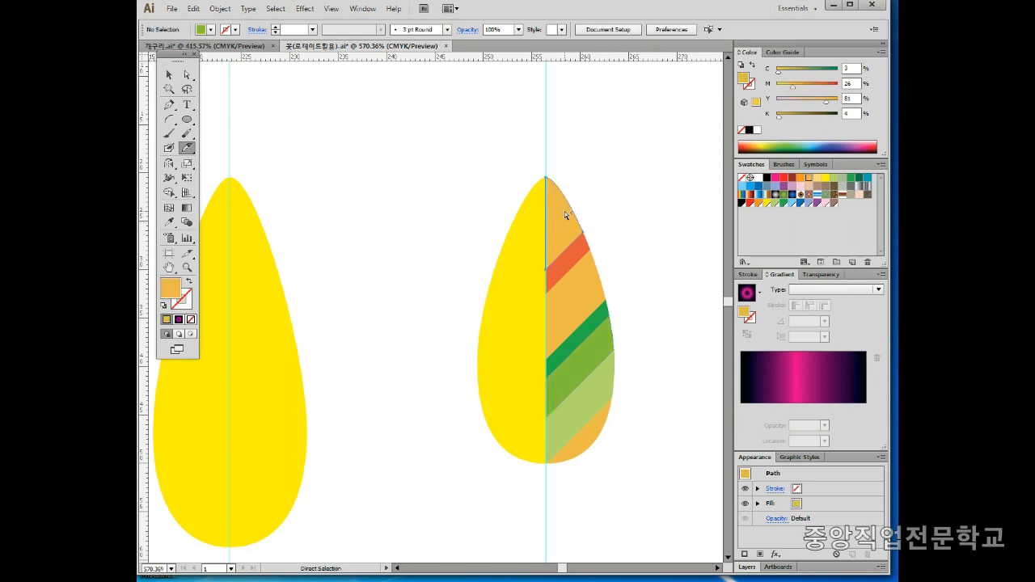
left_click_drag(793, 90, 838, 72)
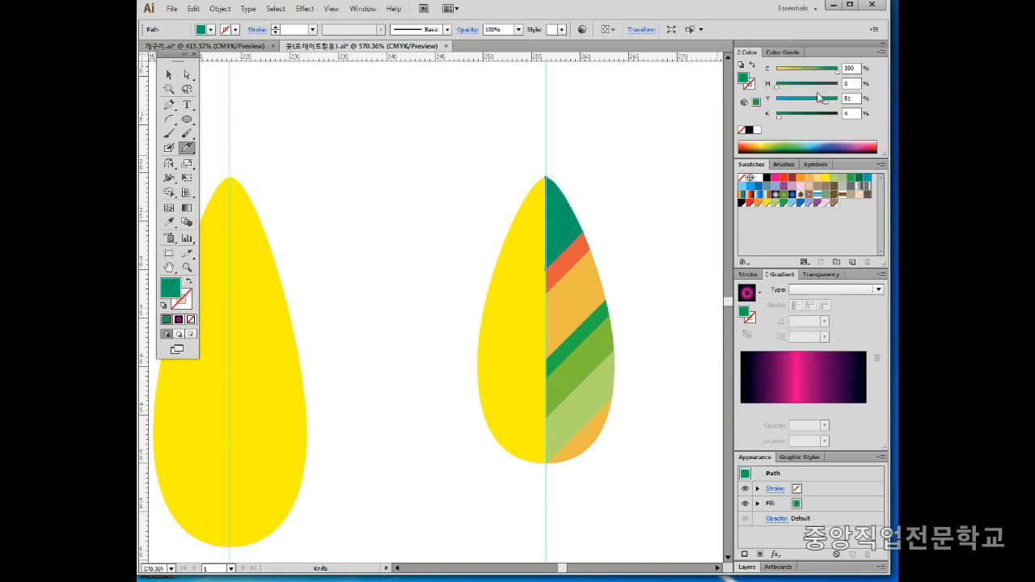
left_click(629, 193, "ctrl")
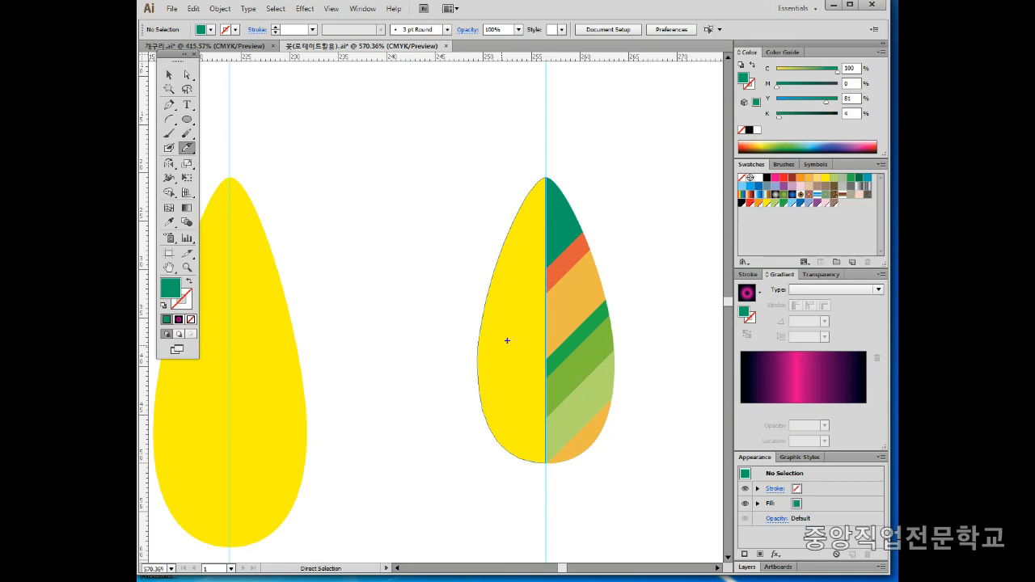
Select the petal's yellow left half and slice it with four parallel Knife cuts sloping down toward the centre, then deselect it
mouse_move(492, 302)
left_mouse_down()
mouse_move(509, 345)
mouse_move(523, 281)
mouse_move(529, 328)
left_mouse_up()
mouse_move(485, 283)
left_mouse_down()
mouse_move(509, 316)
mouse_move(539, 216)
left_mouse_up()
left_click(524, 289)
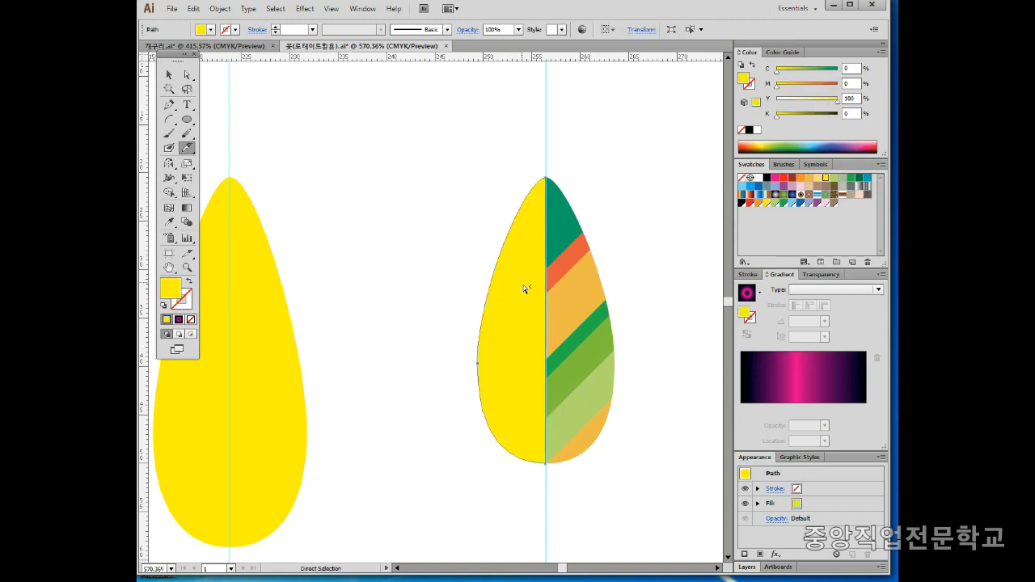
left_click_drag(487, 189, 572, 273)
key("Escape")
left_click_drag(492, 203, 591, 300)
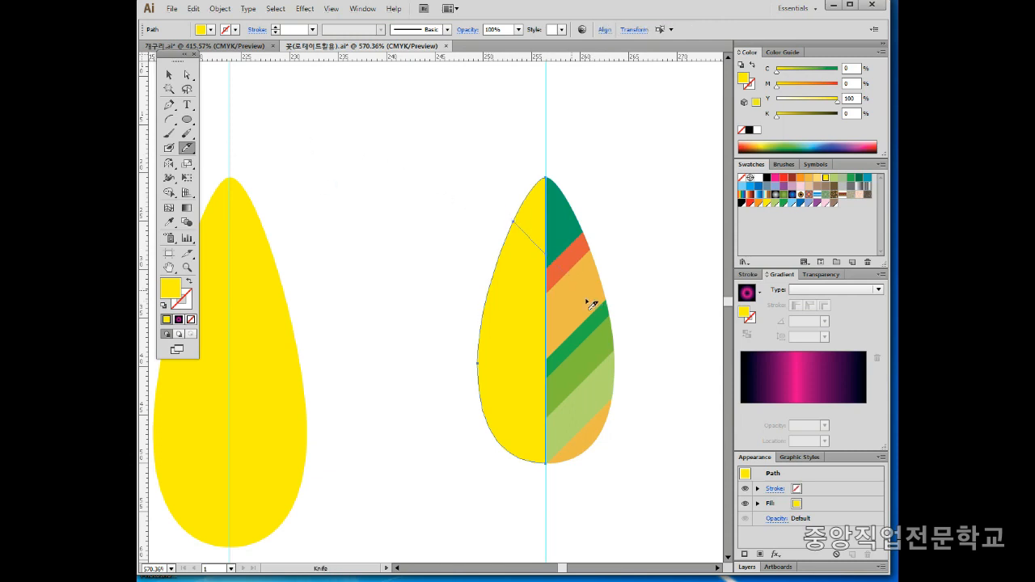
left_click_drag(440, 229, 622, 453)
left_click_drag(483, 300, 555, 397)
left_click_drag(423, 333, 606, 515)
left_click(448, 469, "ctrl")
Fill the left half's large lower piece with dark green and its second piece from the tip with light green, C 33% and Y 73%
left_click(509, 388, "ctrl")
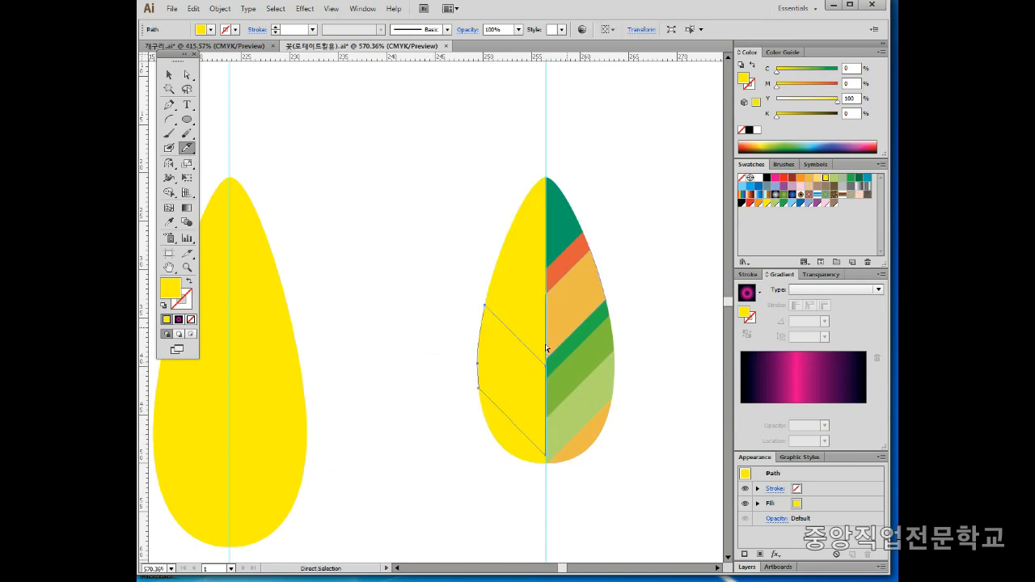
left_click(791, 146)
left_click(518, 262, "ctrl")
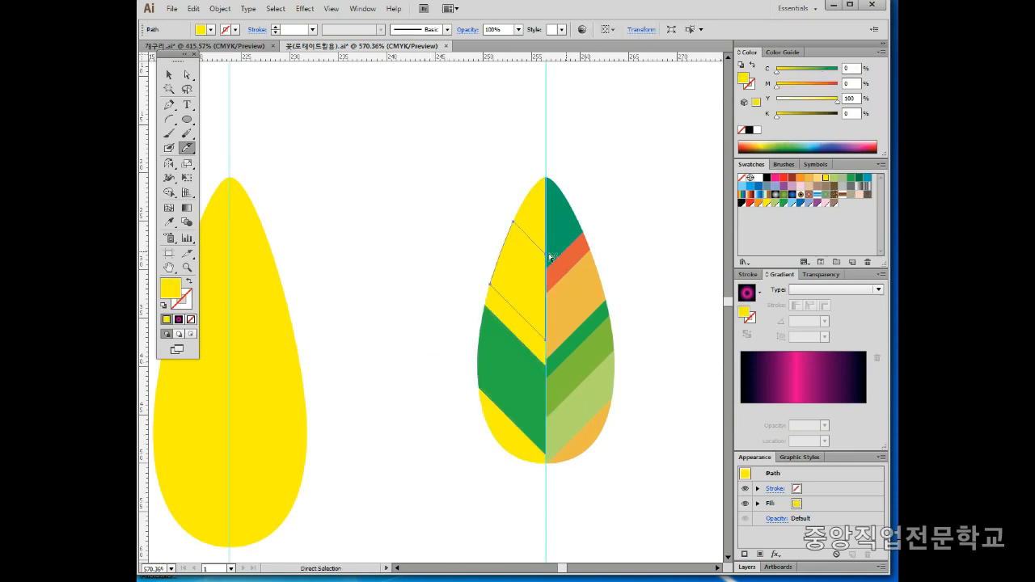
left_click(832, 177)
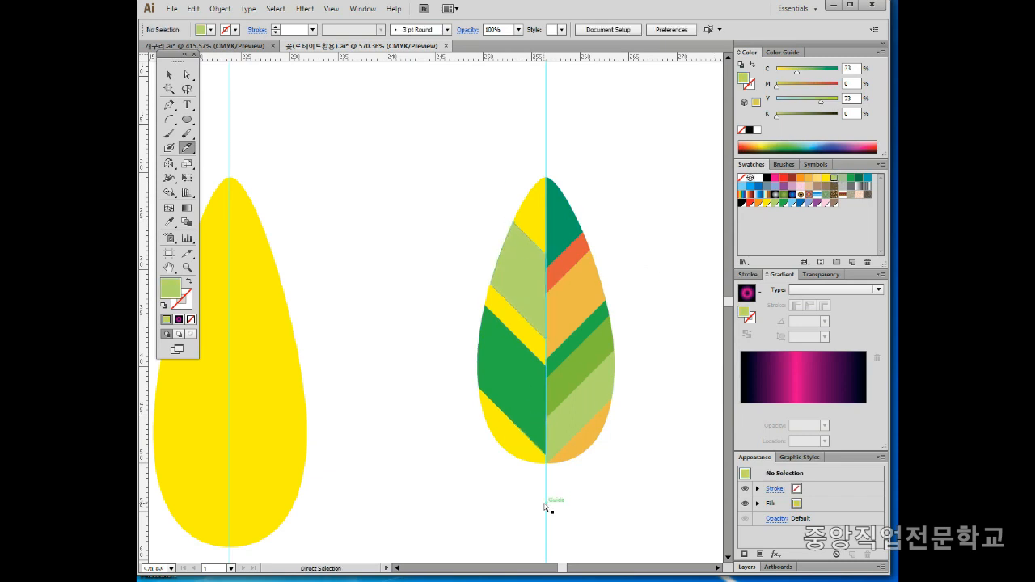
Fill the bottom piece of the petal's left half orange with M 61% and Y 100%, then deselect it
left_click(517, 430)
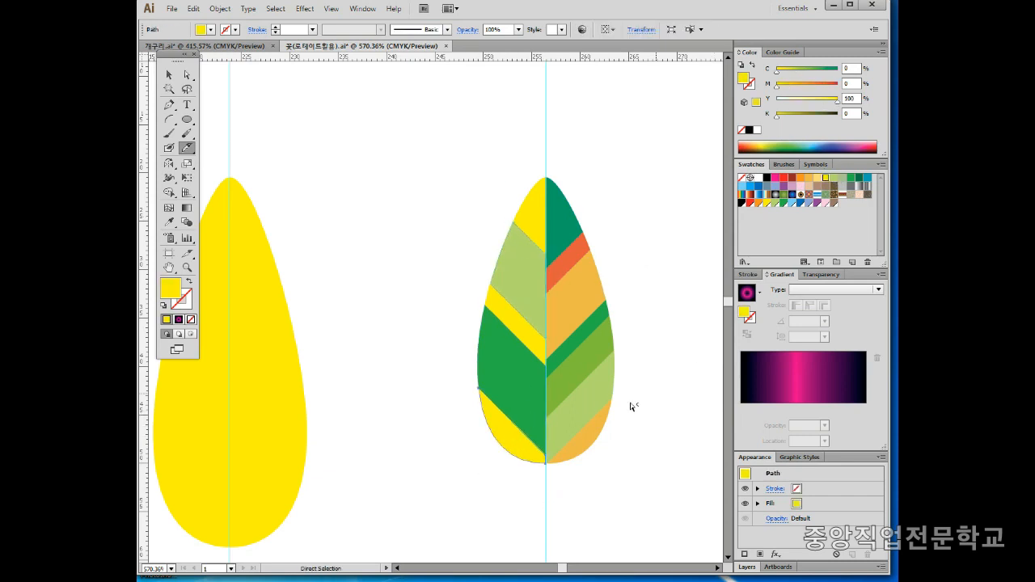
left_click(801, 178)
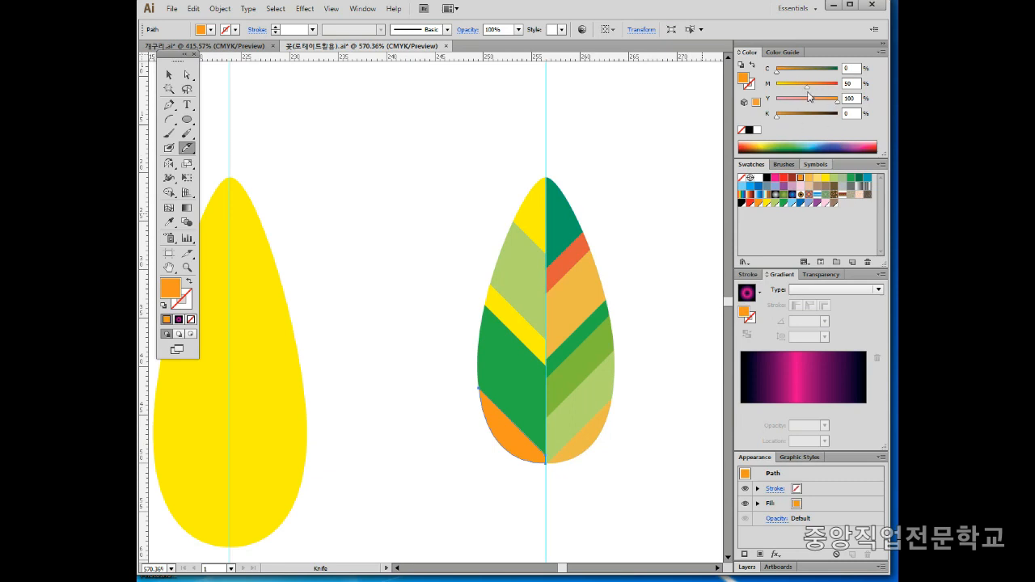
left_click_drag(805, 86, 813, 86)
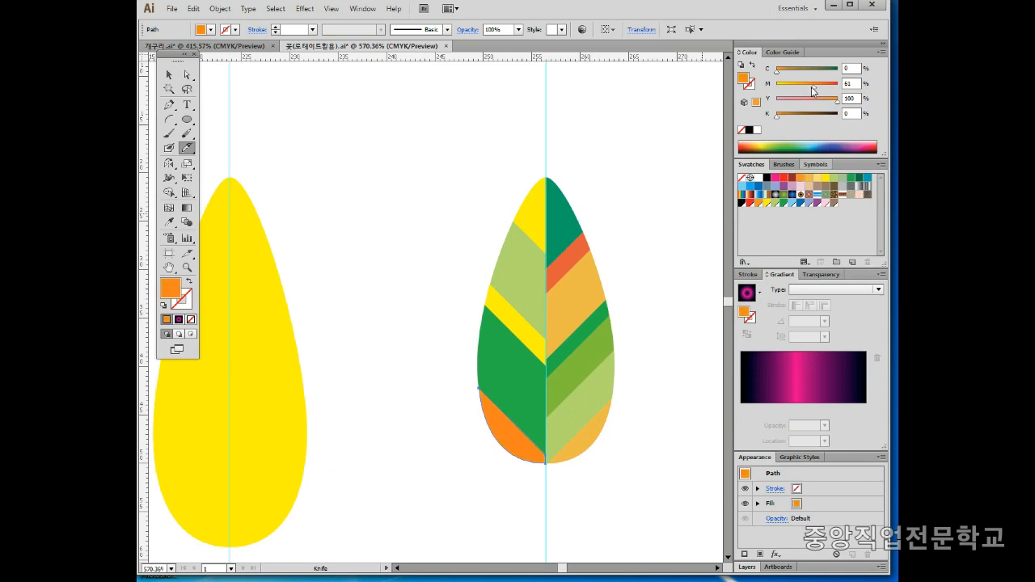
left_click(642, 185)
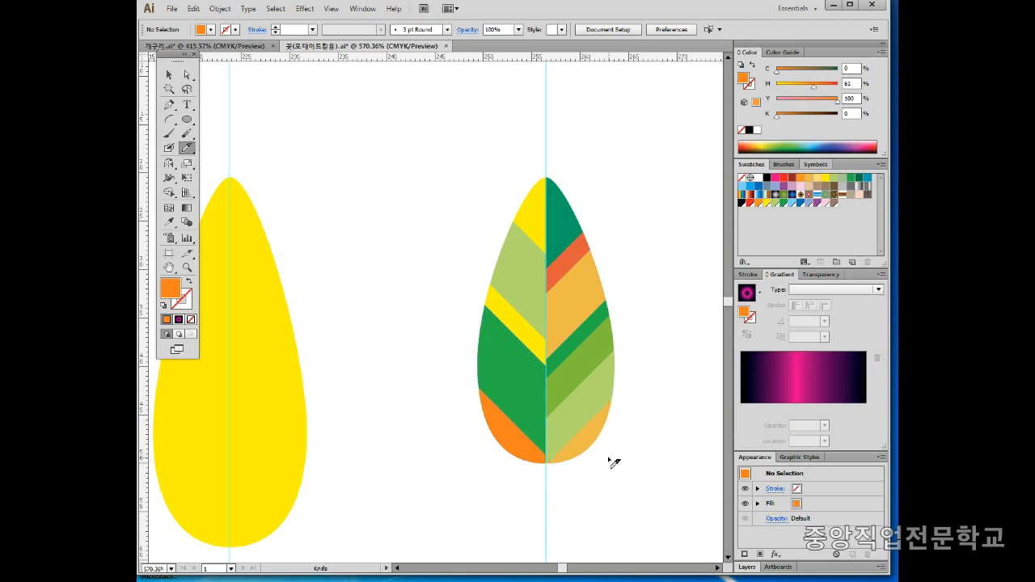
Move the separate orange petal aside and draw a tall orange ellipse beside it, left of the purple flower
left_click(418, 411, "ctrl+alt")
left_click_drag(417, 411, 542, 431)
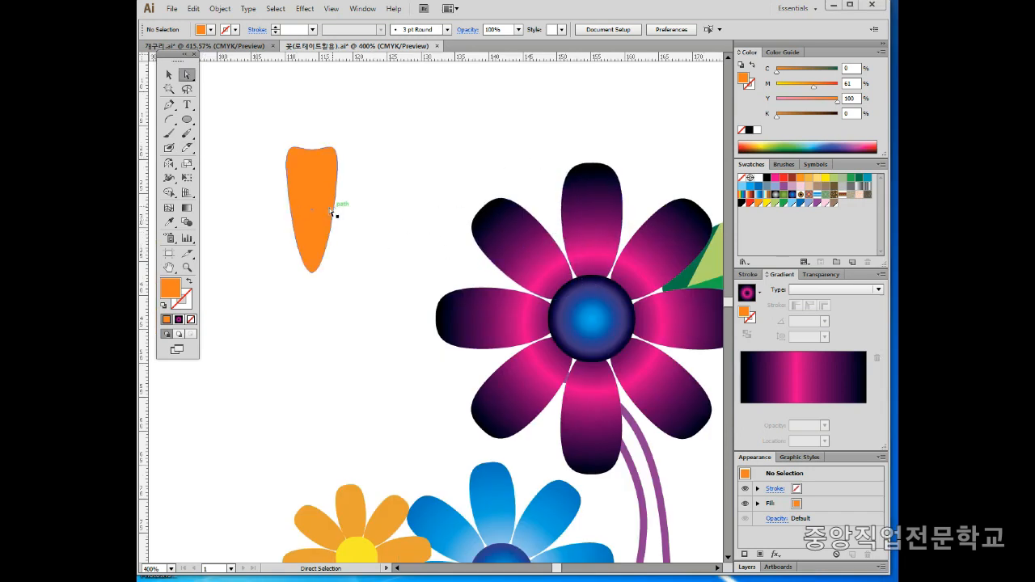
left_click_drag(310, 196, 272, 206)
left_click(187, 119)
left_click_drag(328, 147, 377, 289)
mouse_move(350, 130)
left_mouse_down()
mouse_move(366, 152)
mouse_move(360, 139)
left_mouse_up()
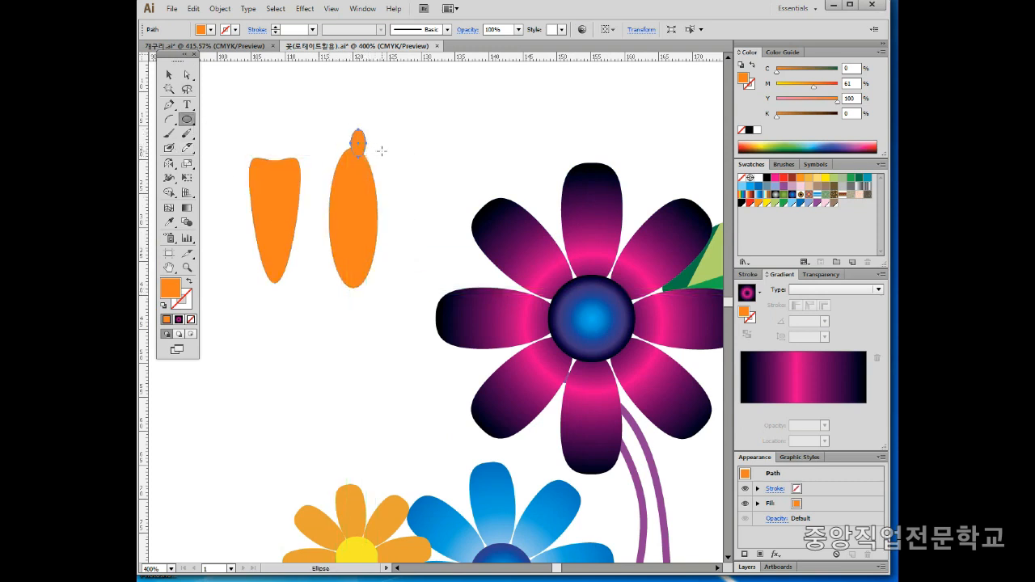
key("ctrl+shift+a")
left_click(186, 74)
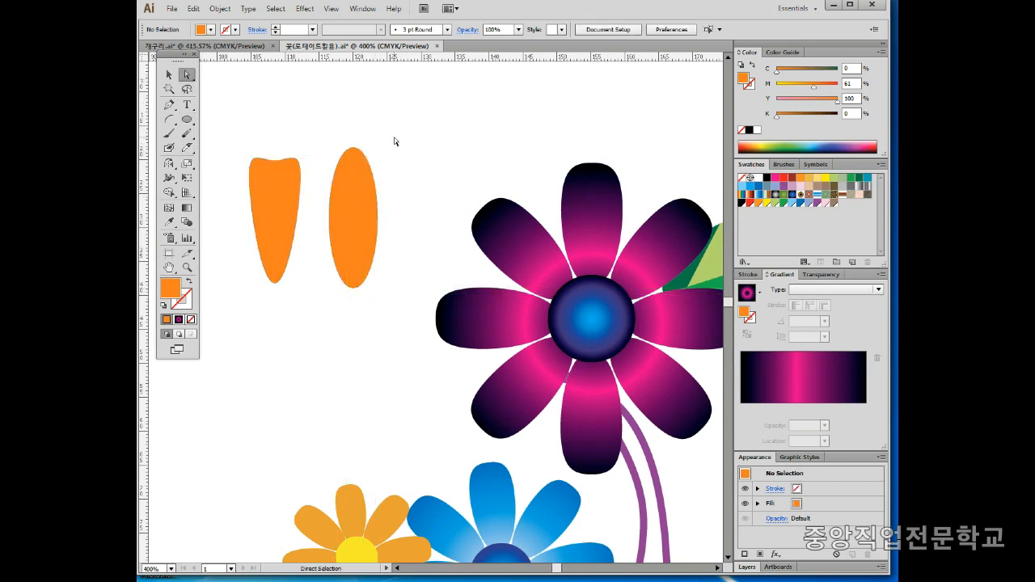
Reshape the ellipse into a tapered petal by lowering its top anchor, raising the side anchors slightly and pulling the bottom anchor down
left_click(354, 148)
left_click_drag(356, 149, 356, 171)
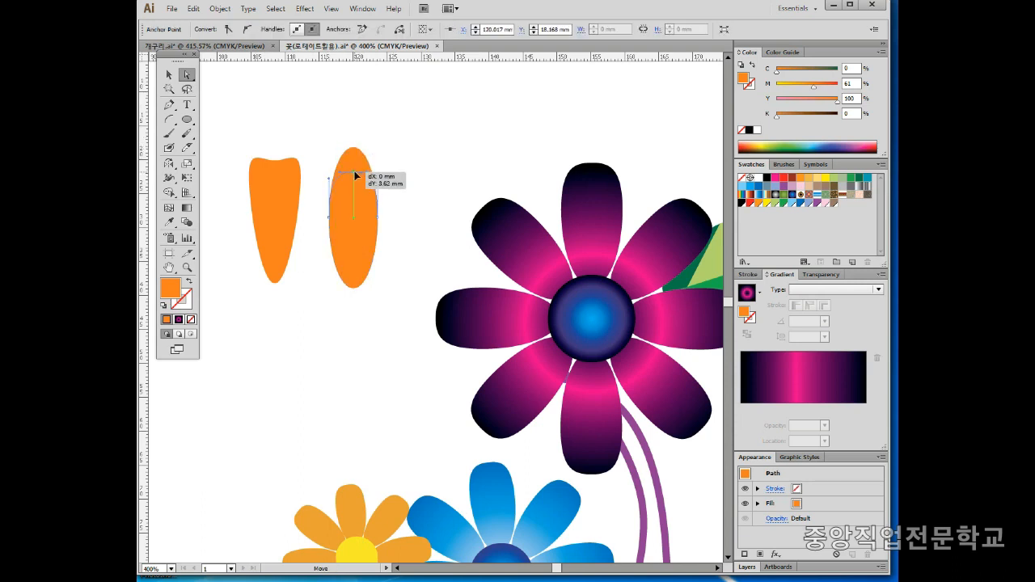
left_click_drag(323, 206, 378, 198)
left_click_drag(353, 289, 352, 307)
left_click(356, 173)
left_click_drag(356, 175, 355, 170)
left_click(435, 220)
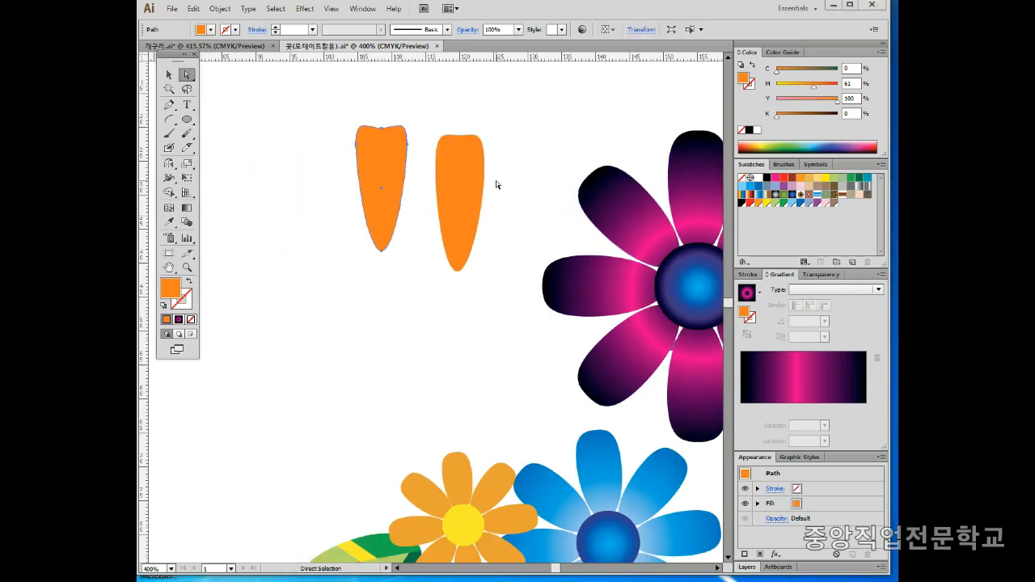
Delete the older orange petal and move the new petal up into the empty area farther from the flowers
key("ctrl")
key("v")
key("Delete")
left_click_drag(457, 185, 335, 159)
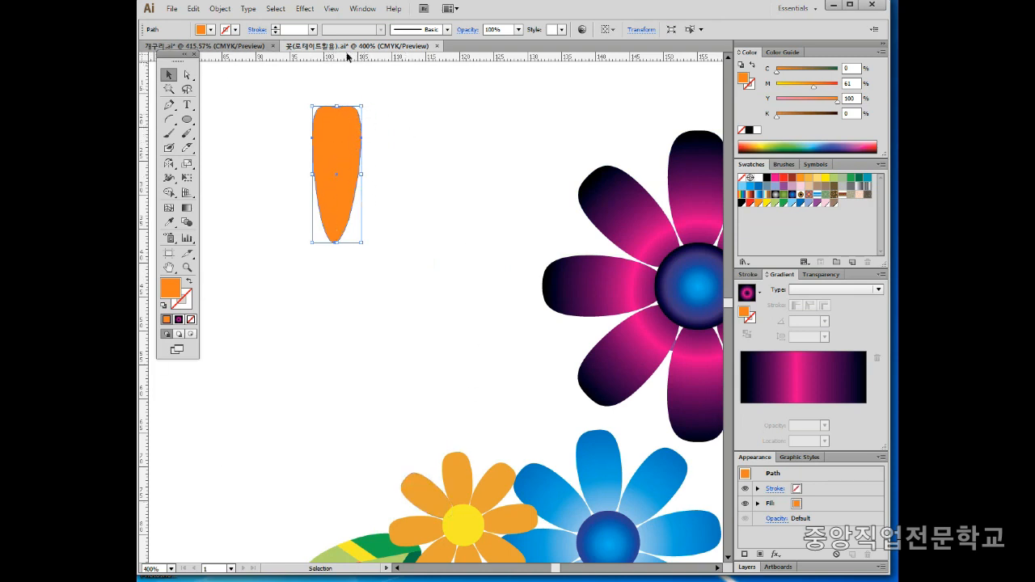
Place a vertical guide through the petal's centre and a horizontal guide just below its pointed tip
left_click_drag(342, 54, 353, 154)
key("b")
left_click_drag(409, 374, 439, 167)
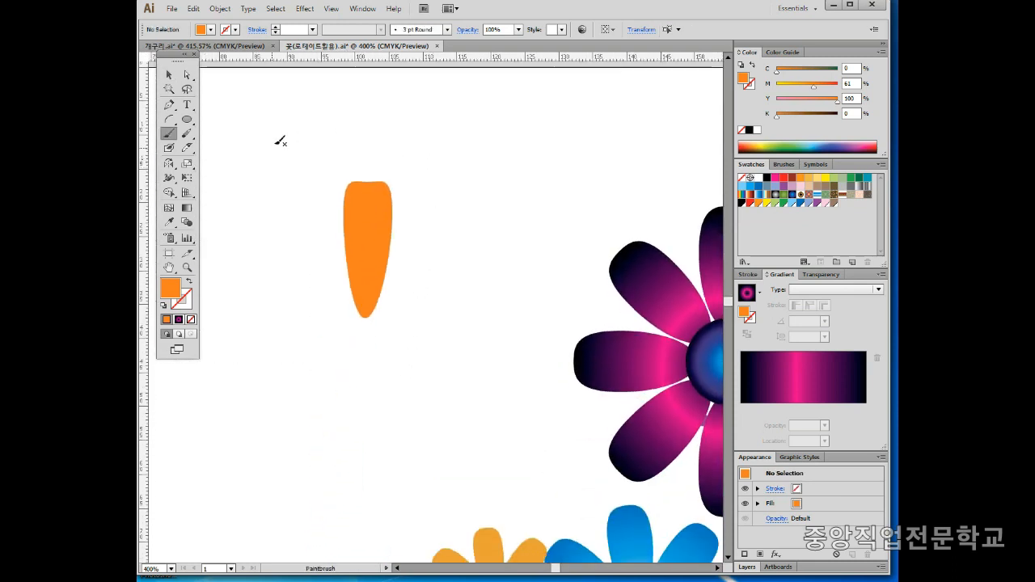
left_click(365, 246, "ctrl")
left_click_drag(142, 247, 367, 248)
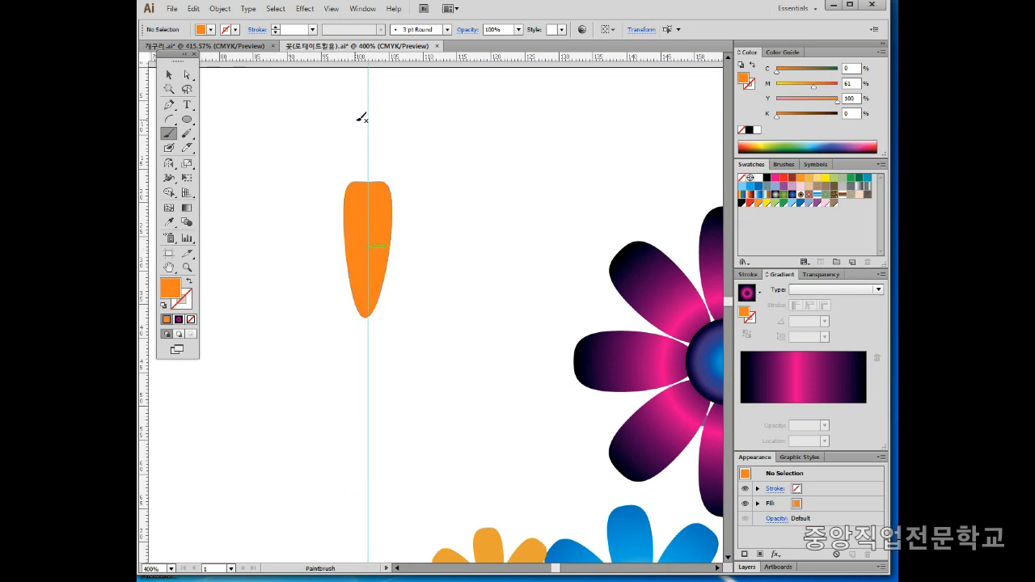
left_click_drag(359, 57, 396, 340)
Align the petal's bottom anchor point with the vertical guide so the shape is symmetrical, then deselect it
left_click(377, 317, "ctrl")
left_click(433, 231, "ctrl")
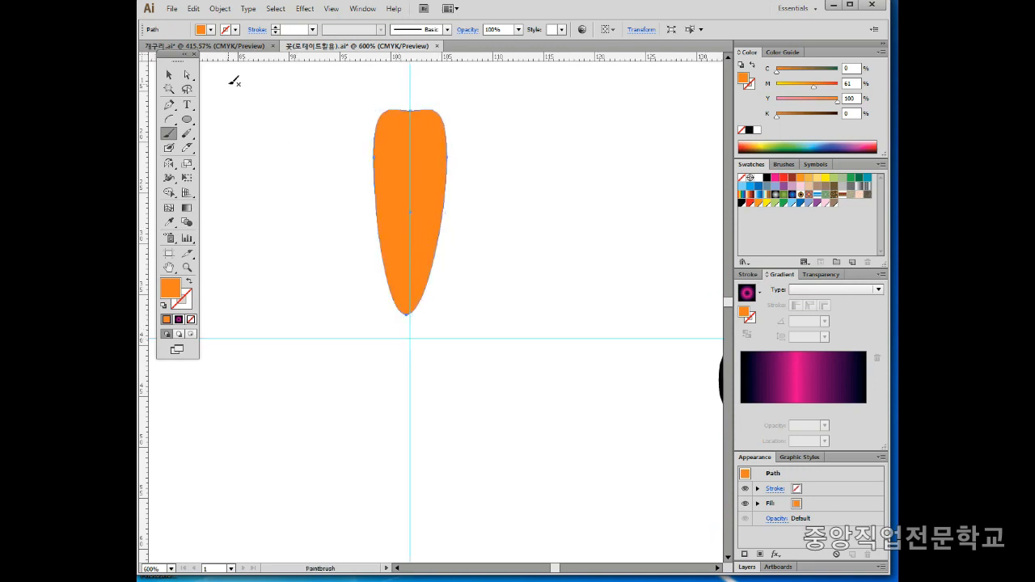
left_click(187, 74)
left_click_drag(409, 315, 447, 286)
left_click(482, 290, "ctrl")
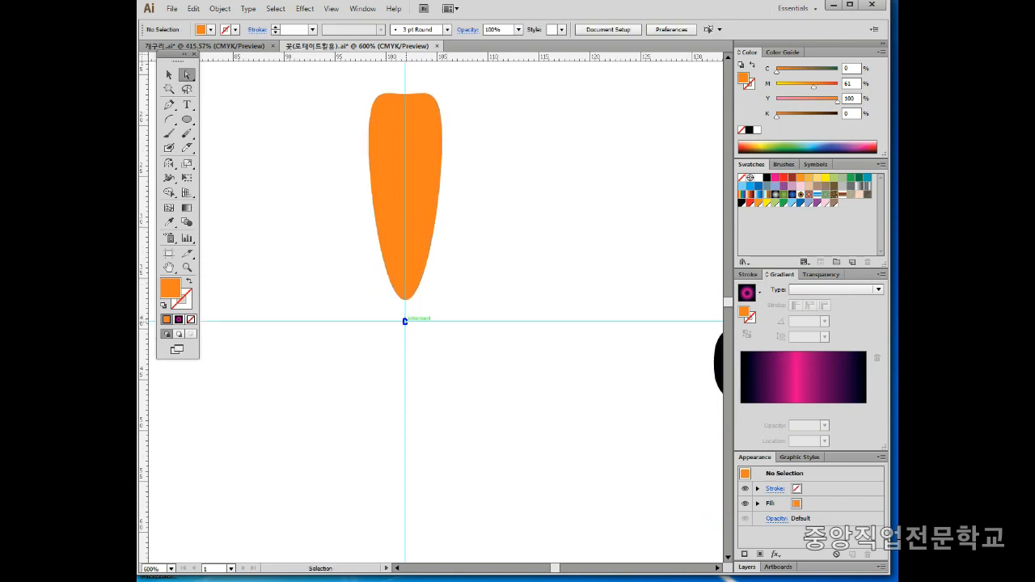
mouse_move(409, 288)
left_mouse_down()
mouse_move(367, 325)
mouse_move(389, 356)
mouse_move(411, 341)
mouse_move(422, 320)
mouse_move(412, 290)
mouse_move(362, 318)
mouse_move(413, 352)
mouse_move(455, 323)
mouse_move(408, 288)
mouse_move(379, 309)
mouse_move(379, 344)
mouse_move(438, 350)
left_mouse_up()
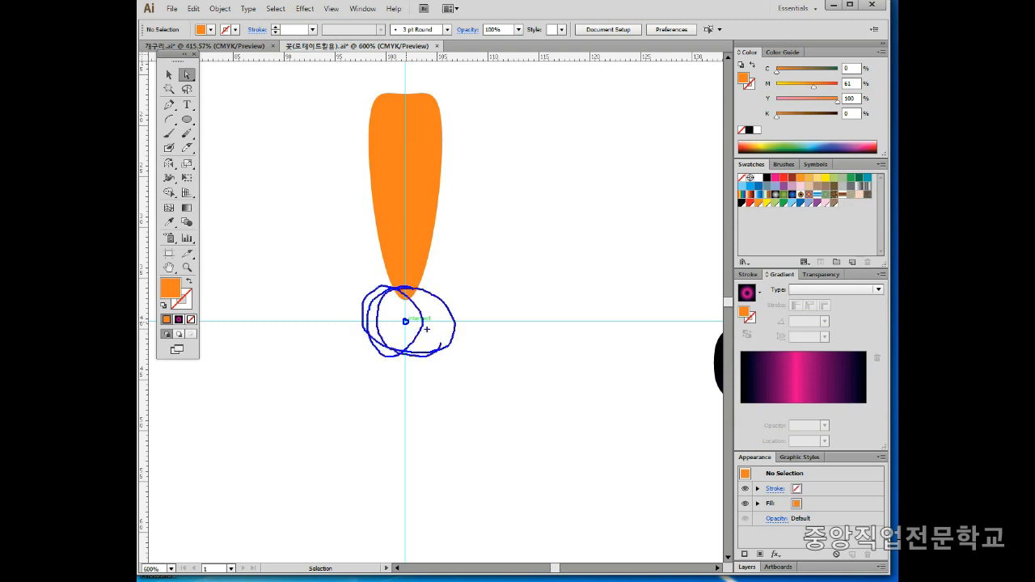
mouse_move(397, 221)
left_mouse_down()
mouse_move(291, 279)
mouse_move(282, 370)
mouse_move(333, 429)
mouse_move(488, 465)
mouse_move(593, 367)
mouse_move(590, 277)
mouse_move(496, 221)
mouse_move(505, 253)
mouse_move(516, 202)
mouse_move(471, 226)
left_mouse_up()
key("Escape")
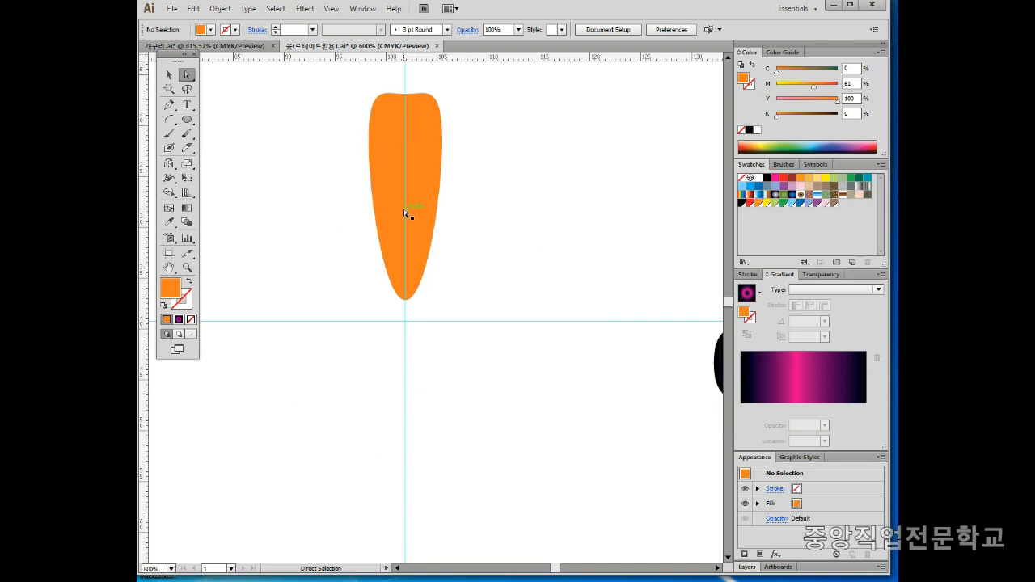
Select the whole orange petal and activate the Rotate tool for it
left_click(173, 75)
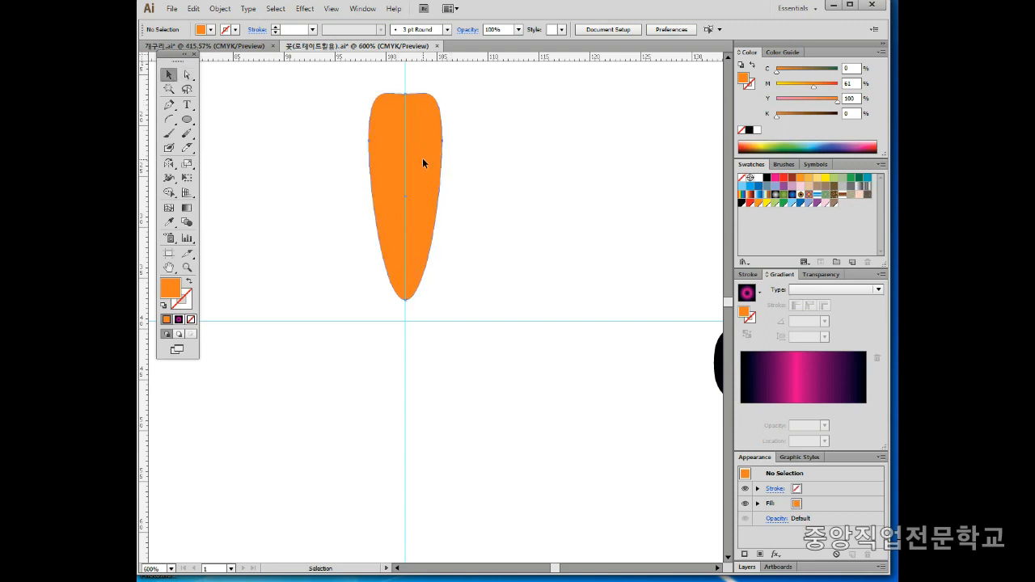
left_click(422, 158)
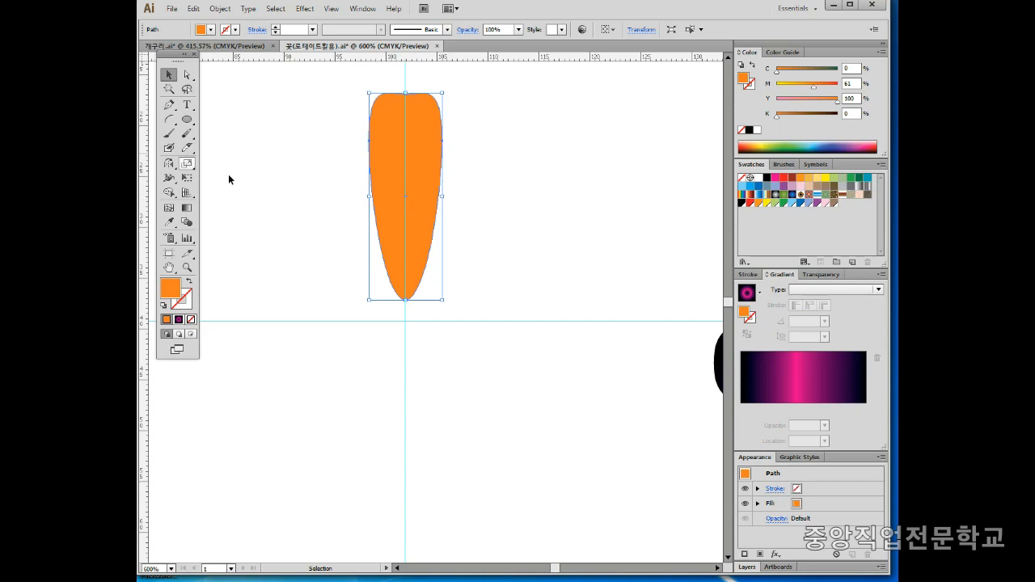
left_click(168, 163)
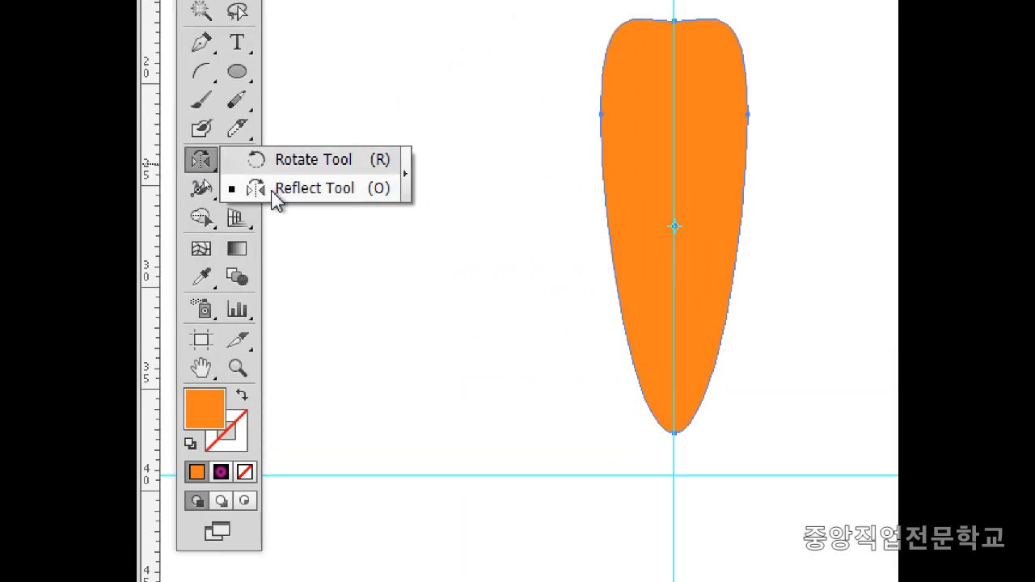
left_click(309, 160)
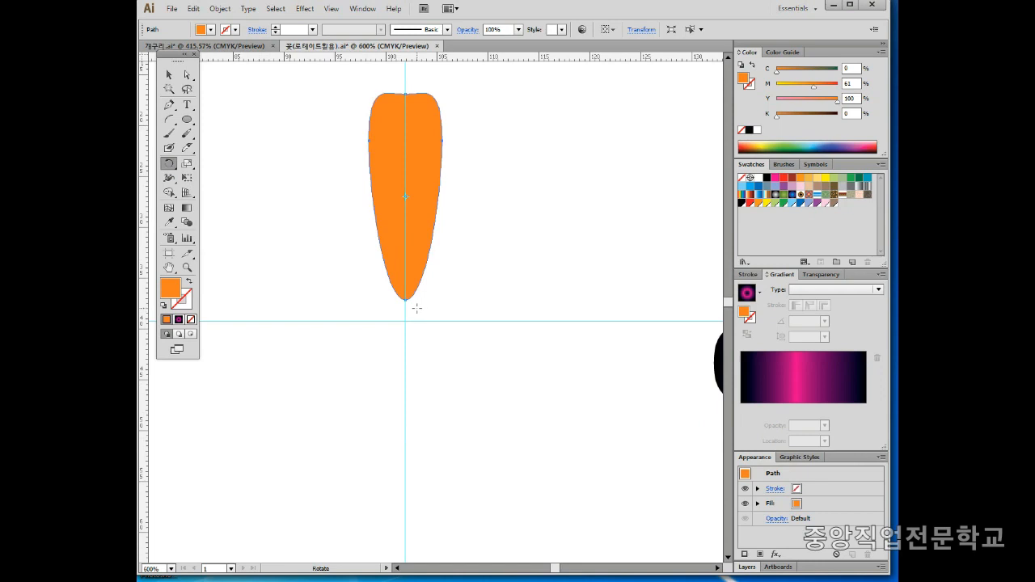
key("ctrl")
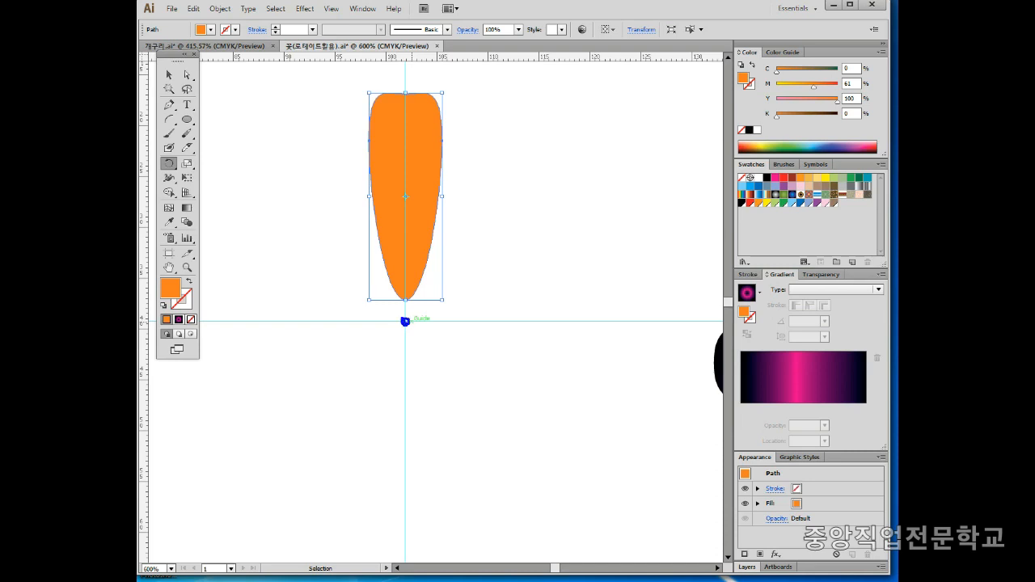
mouse_move(405, 321)
left_mouse_down()
mouse_move(534, 261)
mouse_move(413, 189)
left_mouse_up()
mouse_move(427, 263)
left_mouse_down()
mouse_move(414, 293)
mouse_move(356, 134)
mouse_move(409, 102)
mouse_move(449, 120)
mouse_move(431, 258)
left_mouse_up()
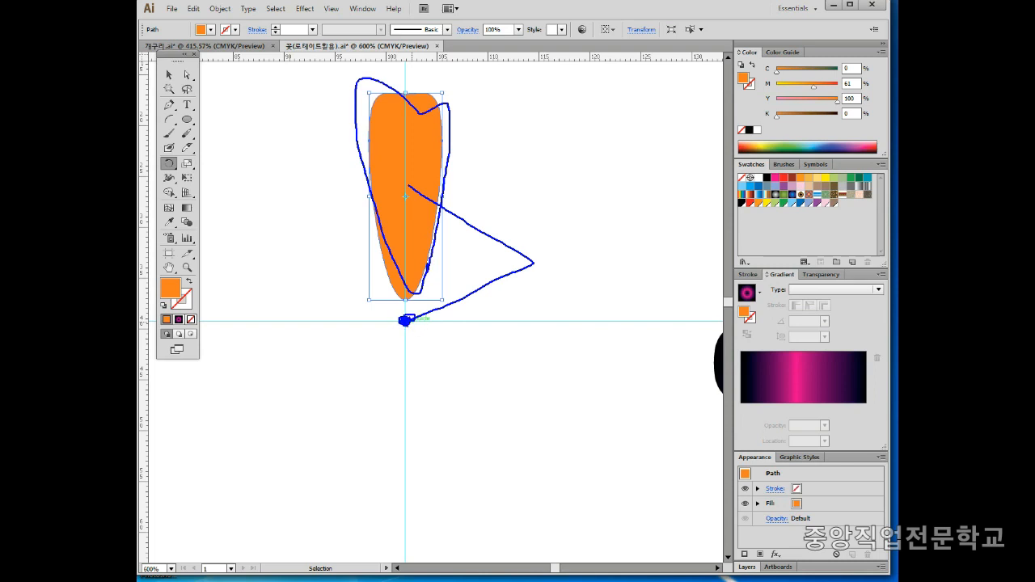
mouse_move(405, 321)
left_mouse_down()
mouse_move(460, 400)
mouse_move(484, 406)
left_mouse_up()
left_click_drag(507, 372, 509, 400)
left_click_drag(554, 374, 583, 358)
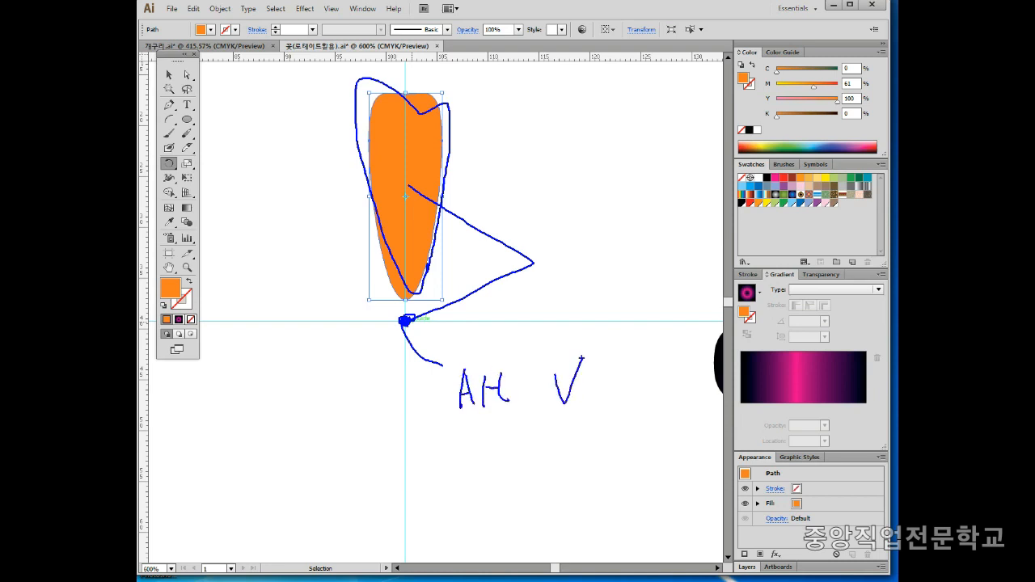
Set the petal's rotation centre at the intersection of the guides and open the rotation options
key("Escape")
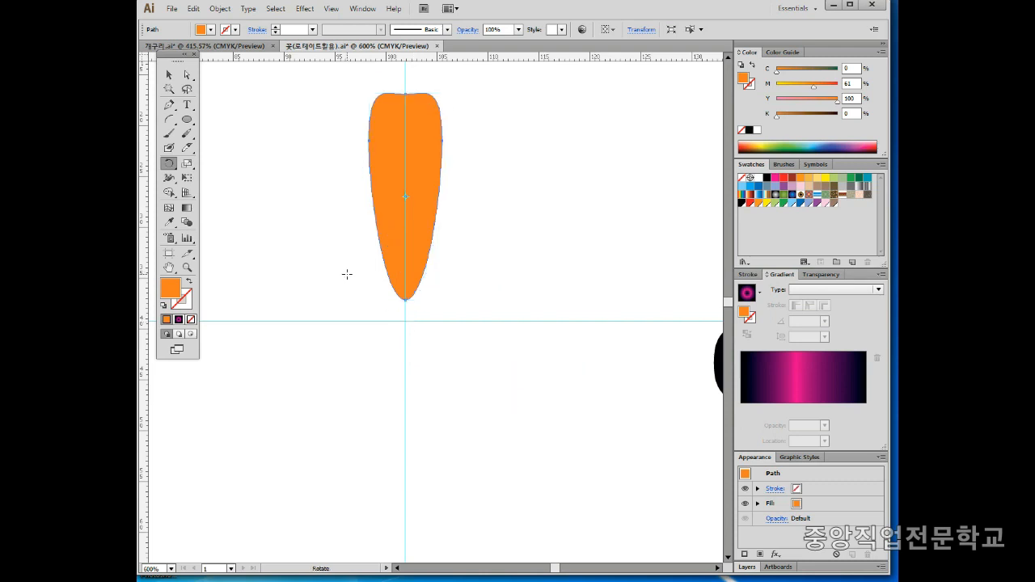
left_click(406, 321, "alt")
left_click_drag(465, 227, 544, 161)
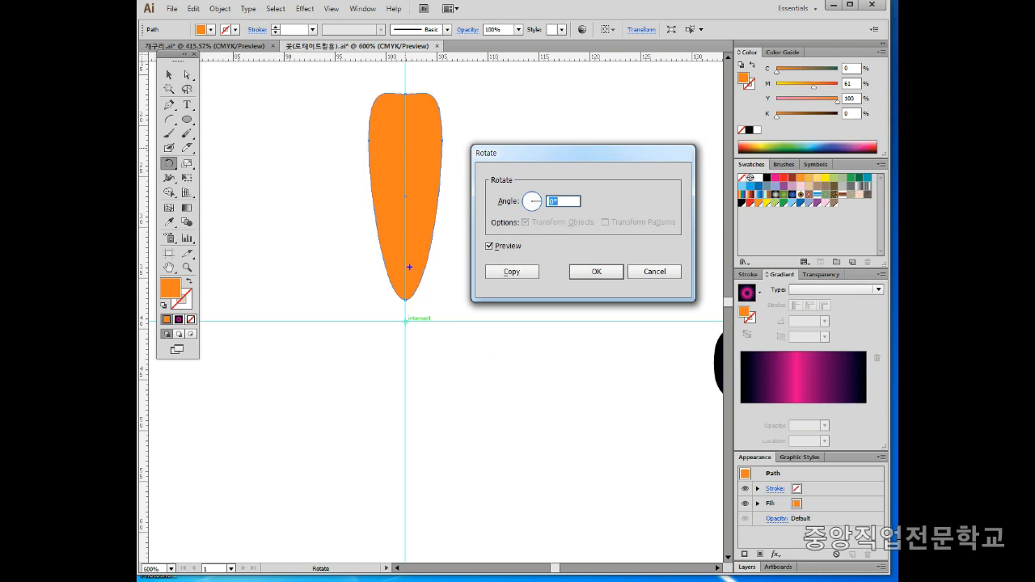
mouse_move(405, 266)
left_mouse_down()
mouse_move(312, 351)
mouse_move(337, 409)
mouse_move(365, 423)
mouse_move(445, 412)
mouse_move(489, 333)
mouse_move(481, 298)
mouse_move(421, 260)
left_mouse_up()
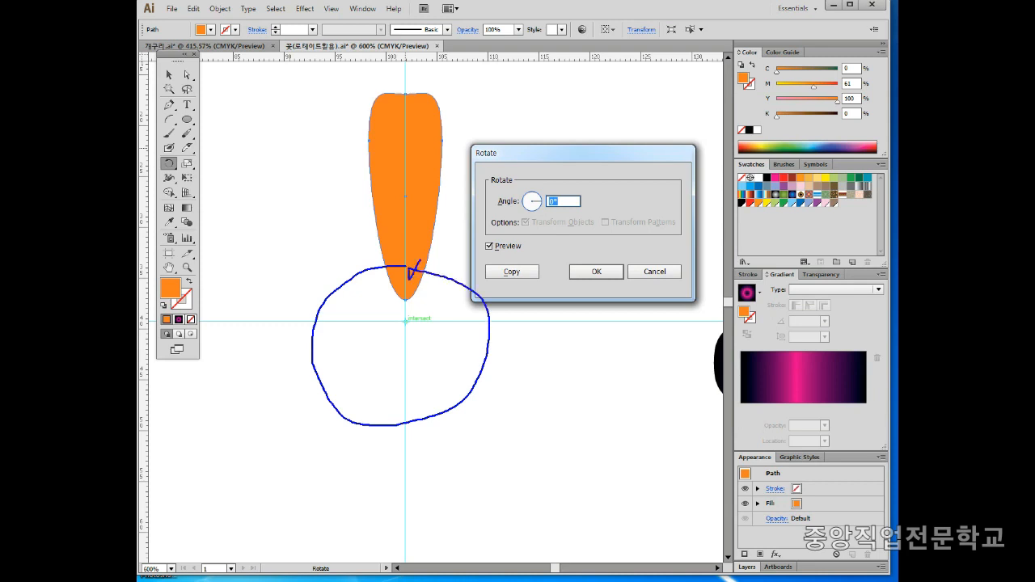
mouse_move(507, 396)
left_mouse_down()
mouse_move(518, 405)
mouse_move(510, 421)
left_mouse_up()
mouse_move(554, 386)
left_mouse_down()
mouse_move(541, 408)
mouse_move(584, 403)
mouse_move(575, 395)
left_mouse_up()
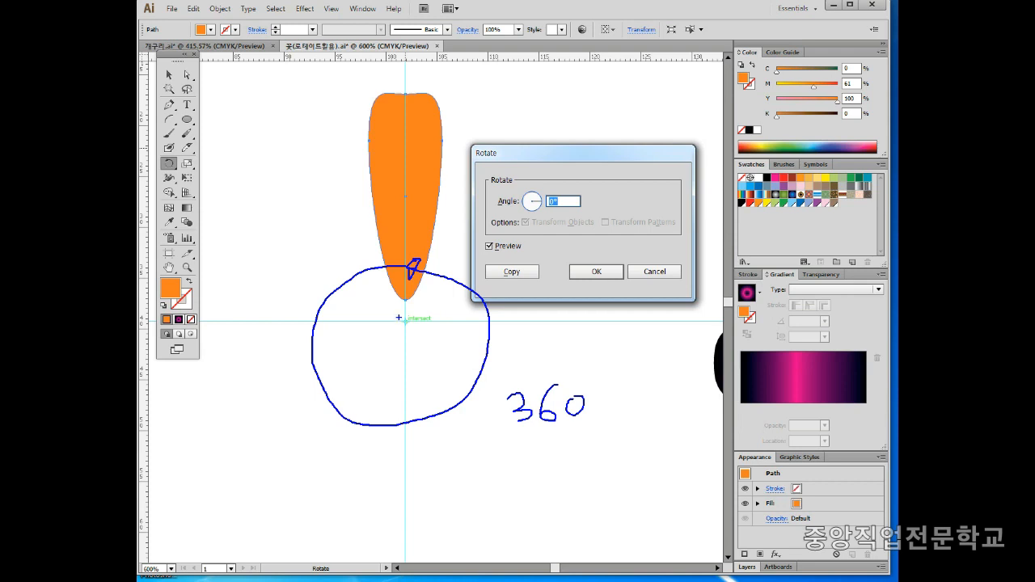
left_click_drag(501, 379, 607, 383)
left_click_drag(498, 380, 488, 421)
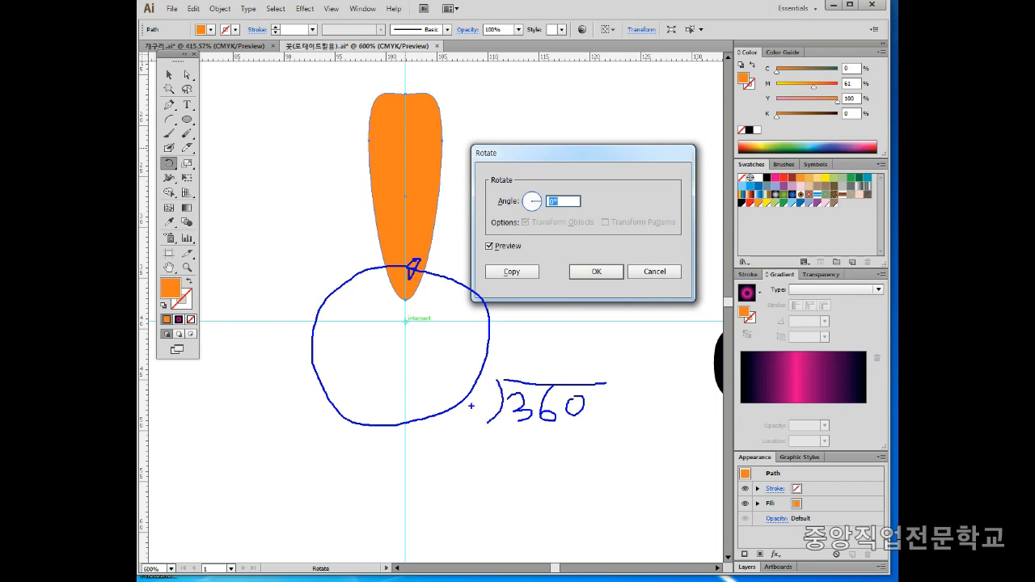
mouse_move(480, 381)
left_mouse_down()
mouse_move(482, 410)
mouse_move(464, 424)
mouse_move(486, 397)
left_mouse_up()
mouse_move(553, 347)
left_mouse_down()
mouse_move(555, 369)
mouse_move(581, 369)
left_mouse_up()
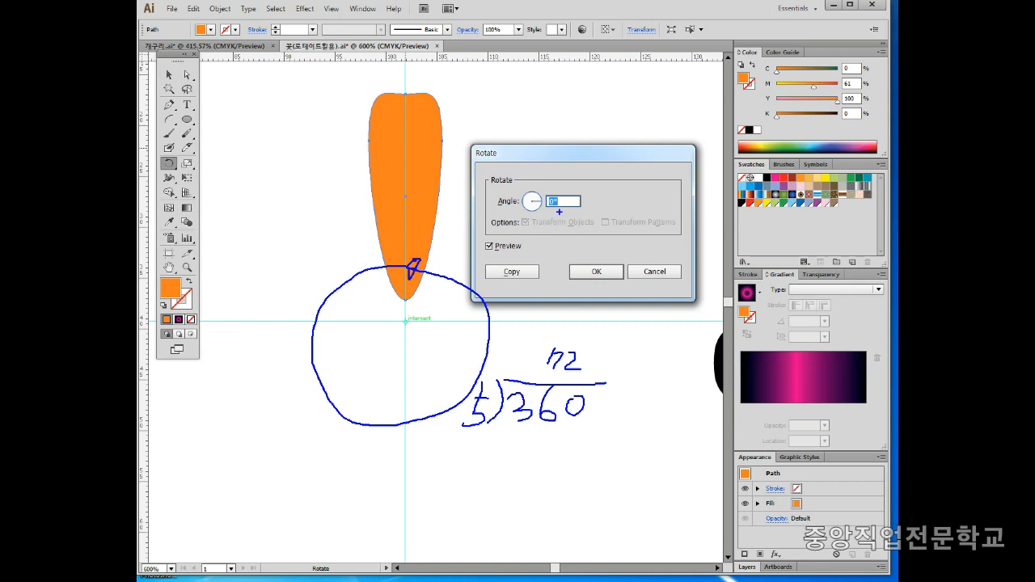
mouse_move(511, 493)
left_mouse_down()
mouse_move(509, 469)
mouse_move(517, 505)
mouse_move(500, 485)
left_mouse_up()
mouse_move(561, 324)
left_mouse_down()
mouse_move(545, 333)
mouse_move(562, 333)
left_mouse_up()
mouse_move(557, 325)
left_mouse_down()
mouse_move(554, 364)
mouse_move(586, 340)
left_mouse_up()
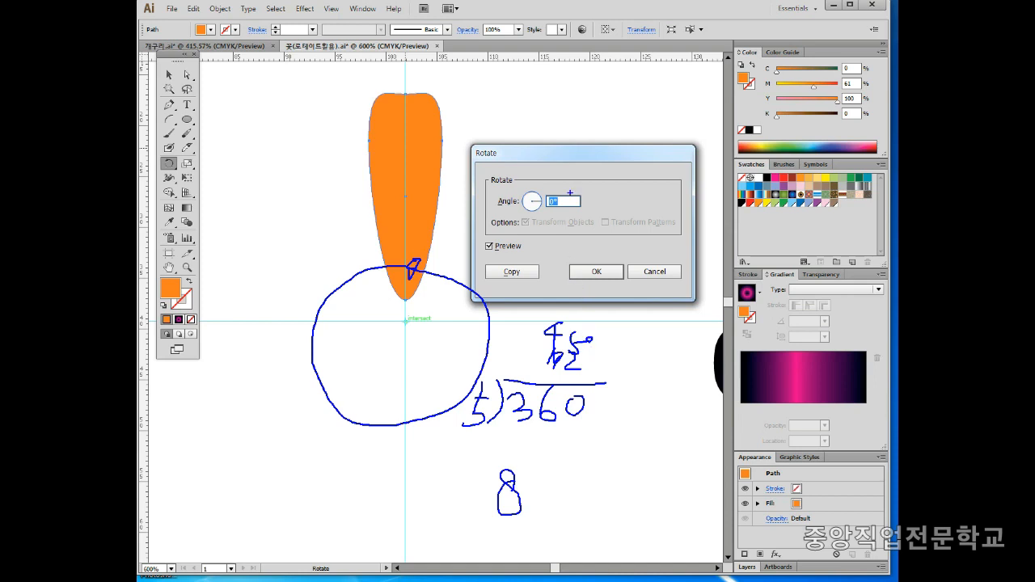
key("Escape")
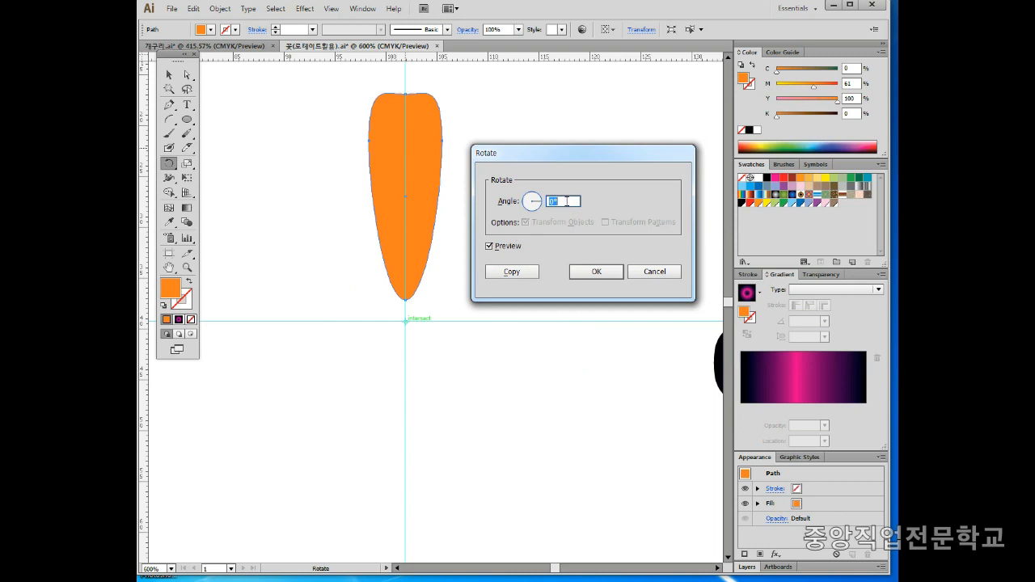
Create a copy of the orange petal rotated by 45° around the intersection of the guides
type("45")
mouse_move(546, 289)
left_mouse_down()
mouse_move(506, 290)
mouse_move(459, 265)
mouse_move(487, 247)
mouse_move(561, 259)
mouse_move(548, 296)
left_mouse_up()
mouse_move(508, 234)
left_mouse_down()
mouse_move(512, 267)
mouse_move(547, 236)
left_mouse_up()
key("Escape")
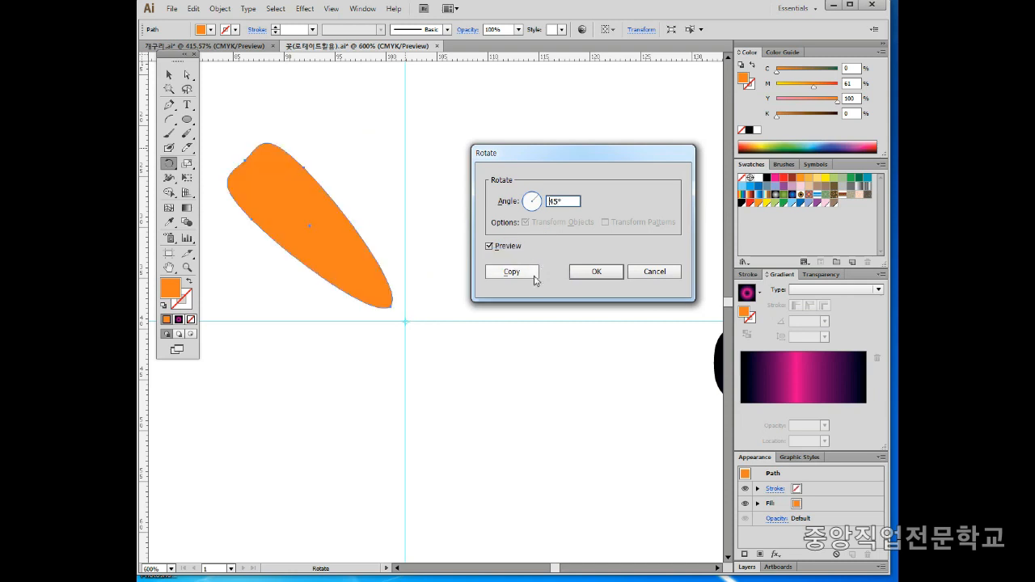
left_click(526, 273)
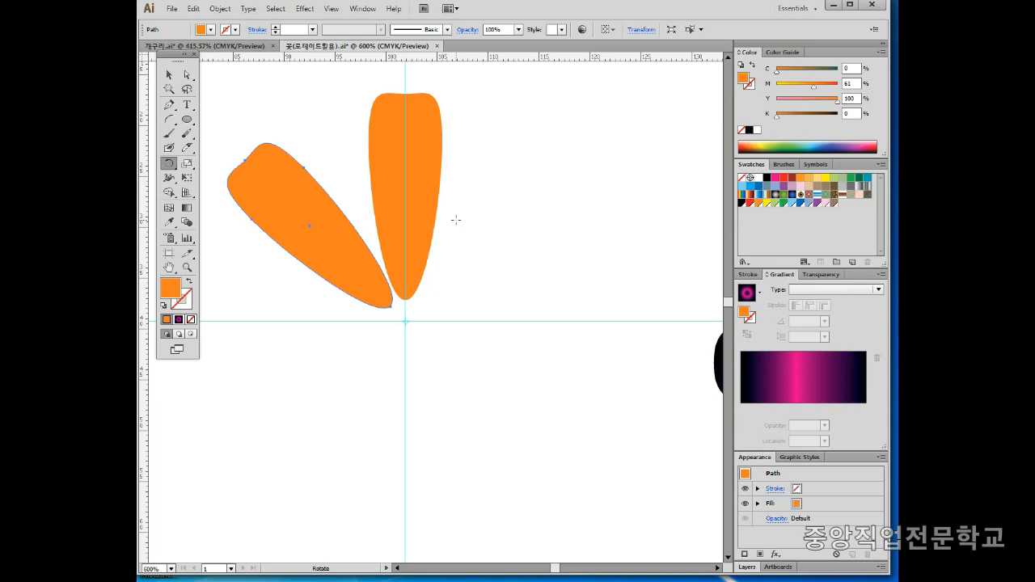
key("ctrl")
mouse_move(500, 169)
left_mouse_down()
mouse_move(468, 180)
mouse_move(491, 205)
mouse_move(495, 179)
mouse_move(494, 193)
mouse_move(526, 181)
left_mouse_up()
mouse_move(535, 155)
left_mouse_down()
mouse_move(539, 217)
mouse_move(602, 193)
left_mouse_up()
mouse_move(590, 179)
left_mouse_down()
mouse_move(590, 199)
mouse_move(621, 213)
mouse_move(650, 207)
mouse_move(631, 184)
left_mouse_up()
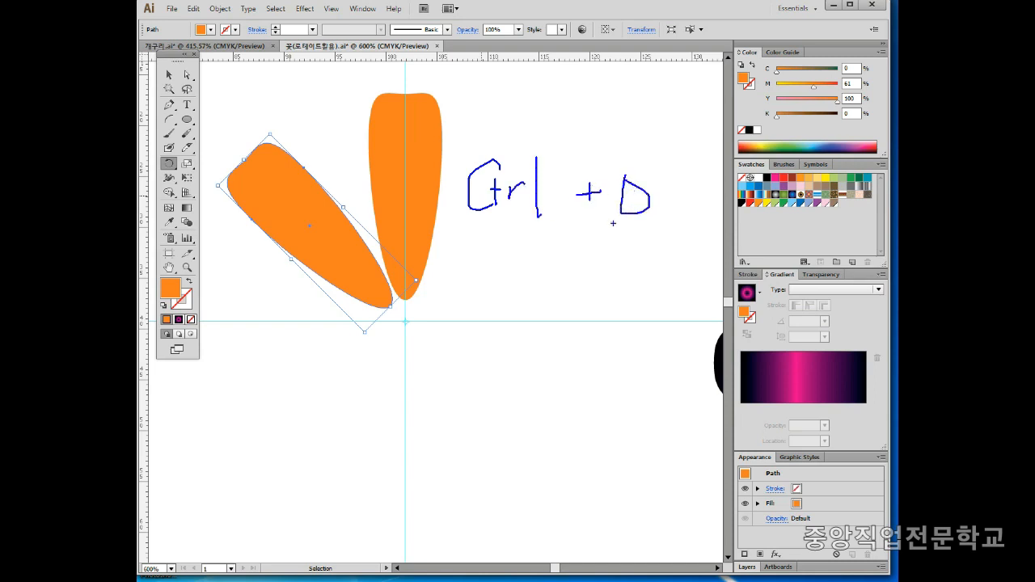
left_click_drag(621, 240, 617, 258)
left_click_drag(623, 252, 622, 292)
mouse_move(633, 294)
left_mouse_down()
mouse_move(615, 316)
mouse_move(618, 361)
left_mouse_up()
left_click_drag(632, 360, 628, 371)
key("Escape")
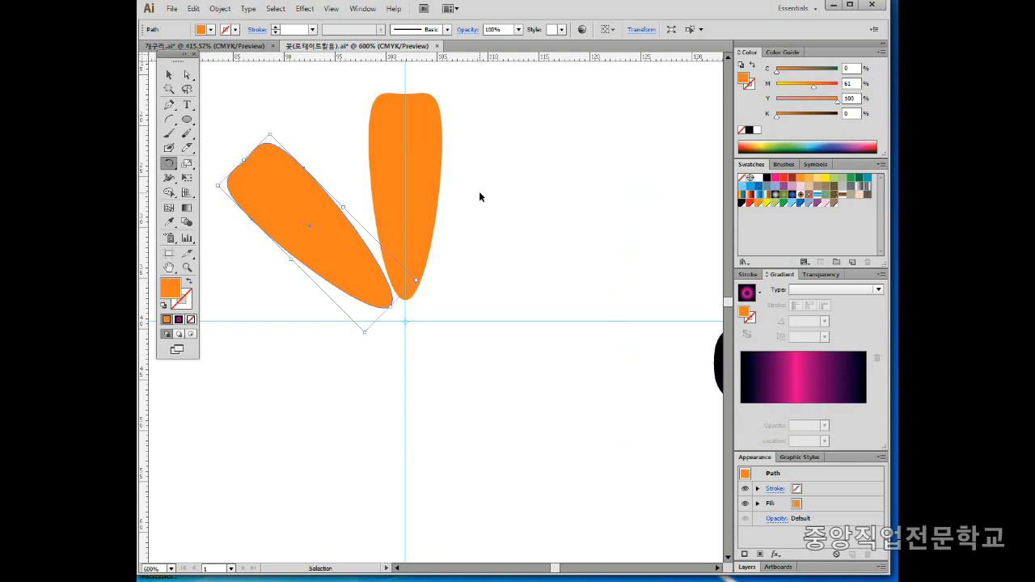
Repeat the 45° rotated copy six more times to complete an eight-petal flower, then deselect it
key("ctrl+d")
key("ctrl+d")
key("ctrl+d")
key("ctrl+d")
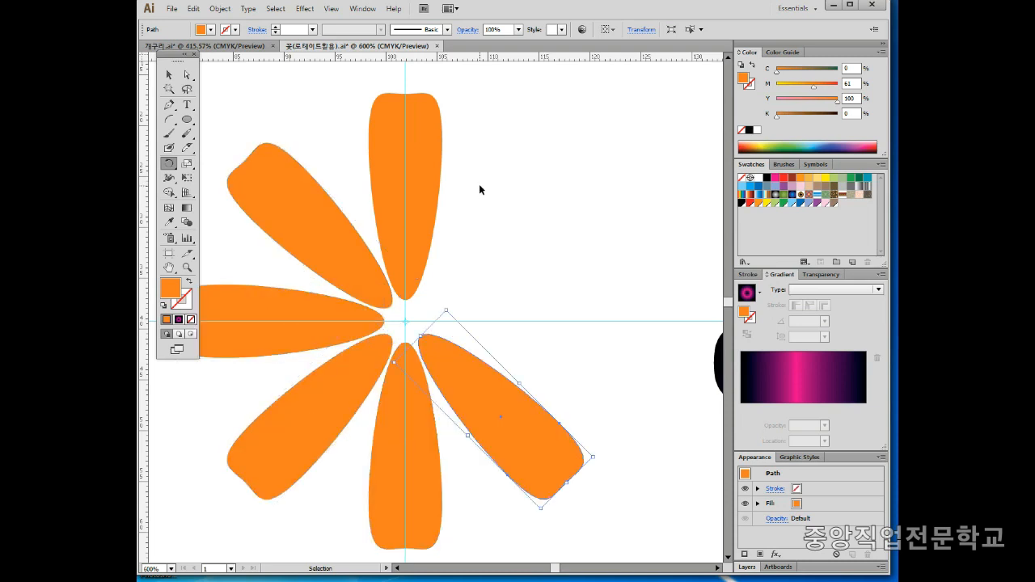
key("ctrl+d")
key("ctrl+d")
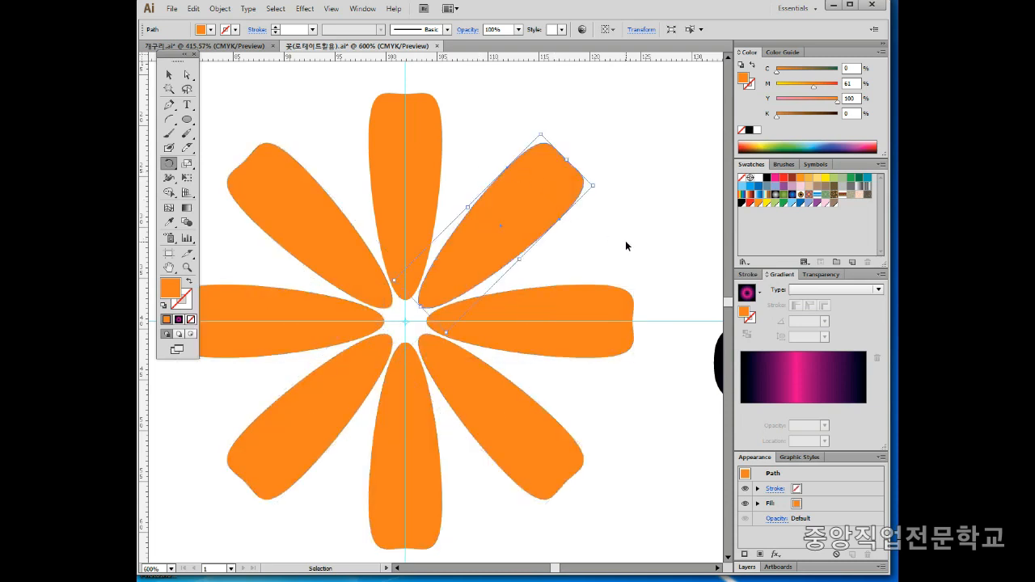
left_click(625, 240)
Create a copy of the single wide petal rotated by 30° around the intersection of the guides
key("r")
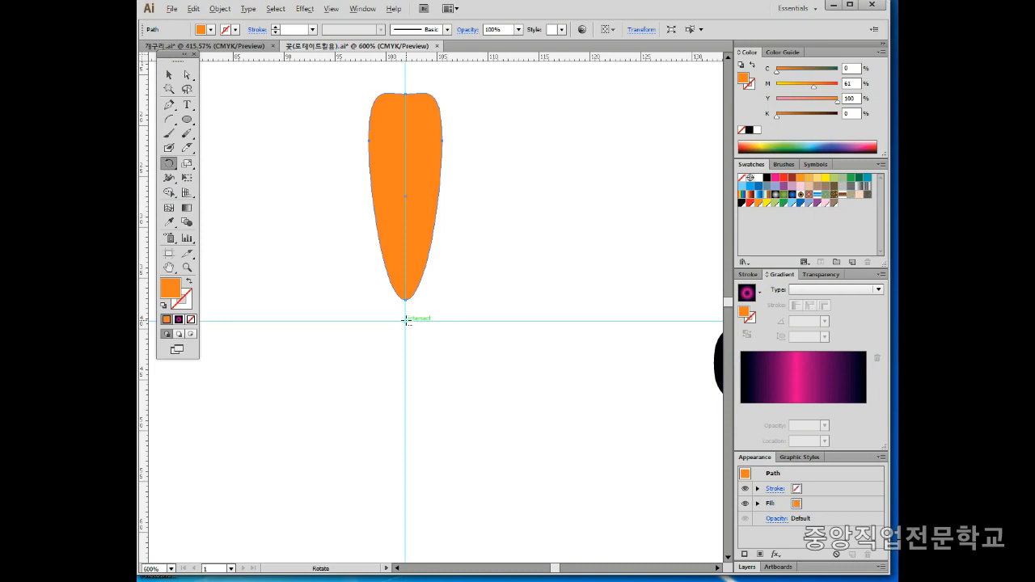
left_click(405, 321, "alt")
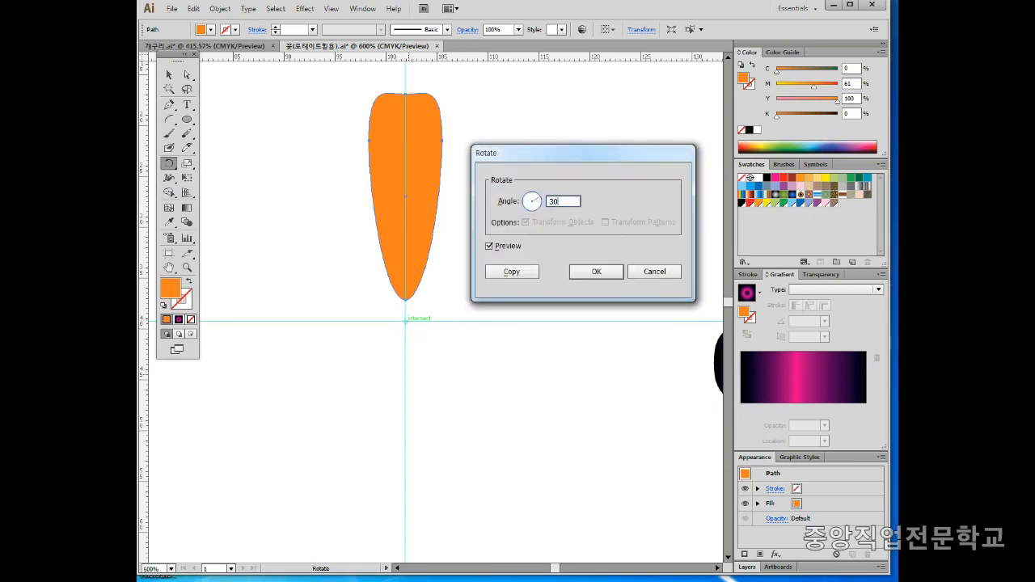
left_click(510, 272)
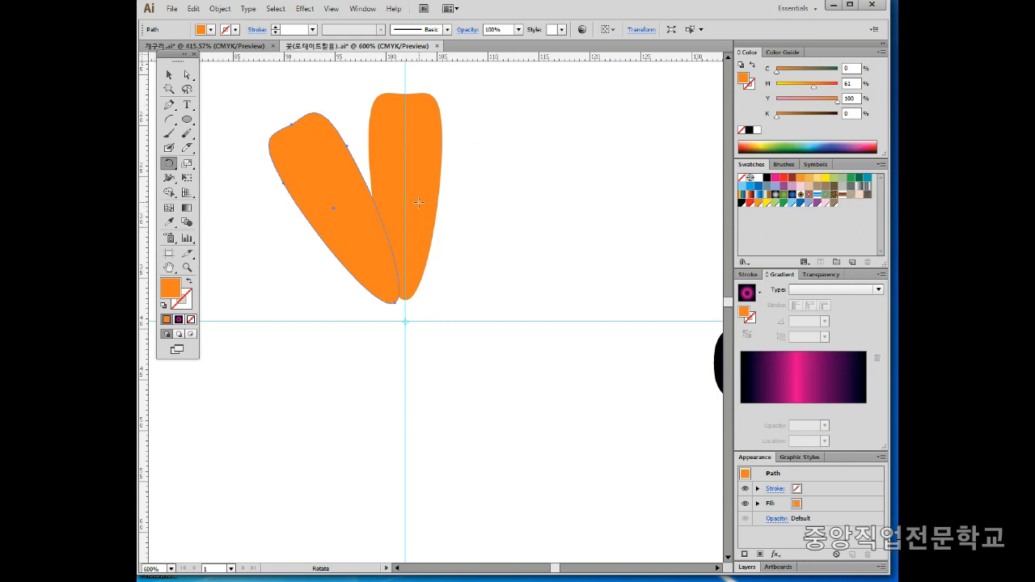
Repeat the 30° rotated copy ten more times to close the ring with twelve wide, overlapping petals
key("v")
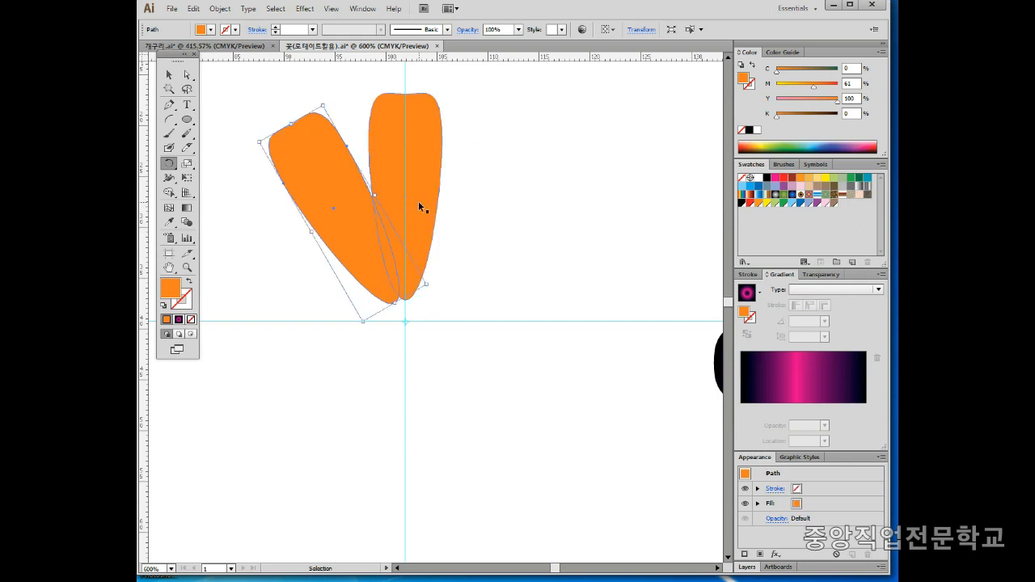
key("ctrl+d")
key("ctrl+d")
key("ctrl+d")
key("ctrl+d")
key("ctrl+d")
key("ctrl+d")
key("ctrl+d")
key("ctrl+d")
key("ctrl+d")
key("ctrl+d")
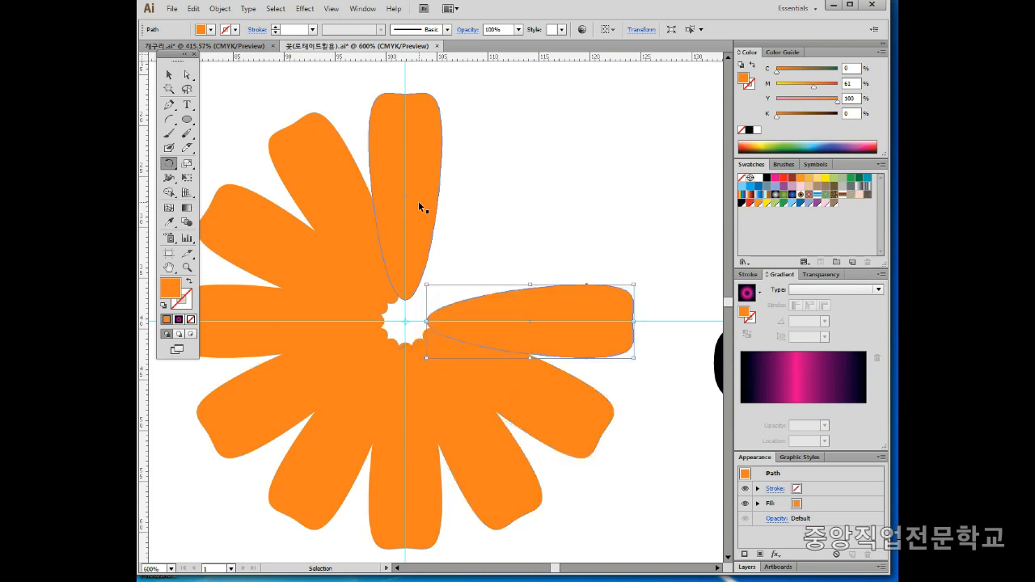
Undo the repeated 30° petal copies, going back towards the single upright petal
key("r")
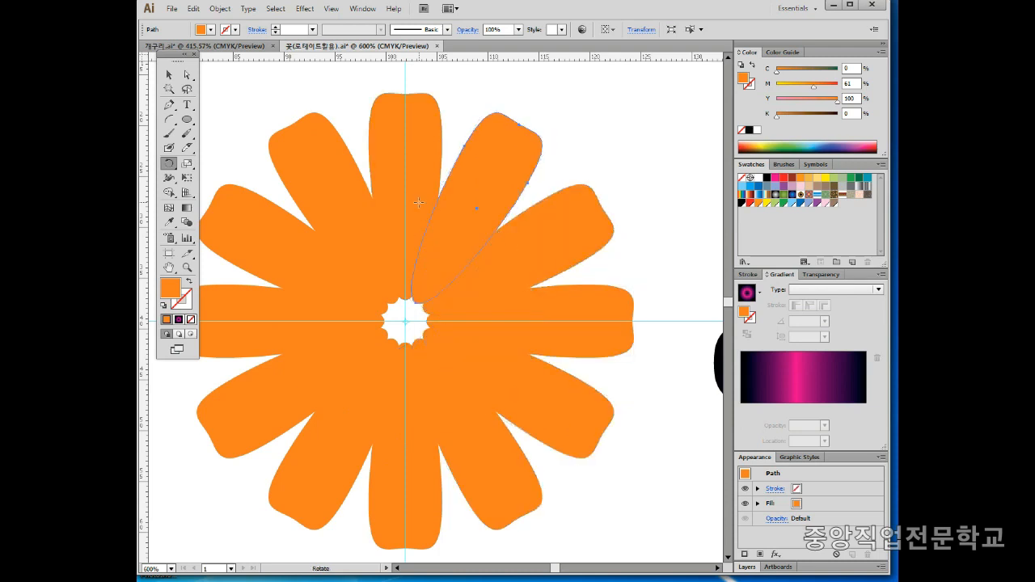
key("ctrl+z")
key("ctrl+z")
key("ctrl+z")
key("ctrl+z")
key("ctrl+z")
key("ctrl+z")
key("ctrl+z")
key("ctrl+z")
key("ctrl+z")
key("ctrl+z")
key("ctrl+z")
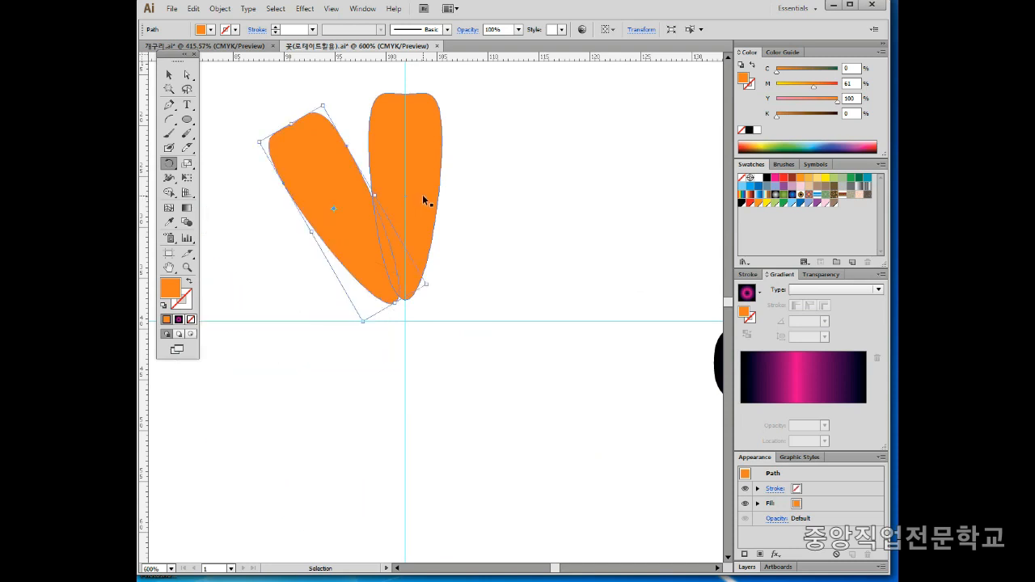
Narrow the upright petal symmetrically about the vertical guide and create a copy rotated by 30° around the intersection of the guides
left_click_drag(444, 197, 430, 198)
key("r")
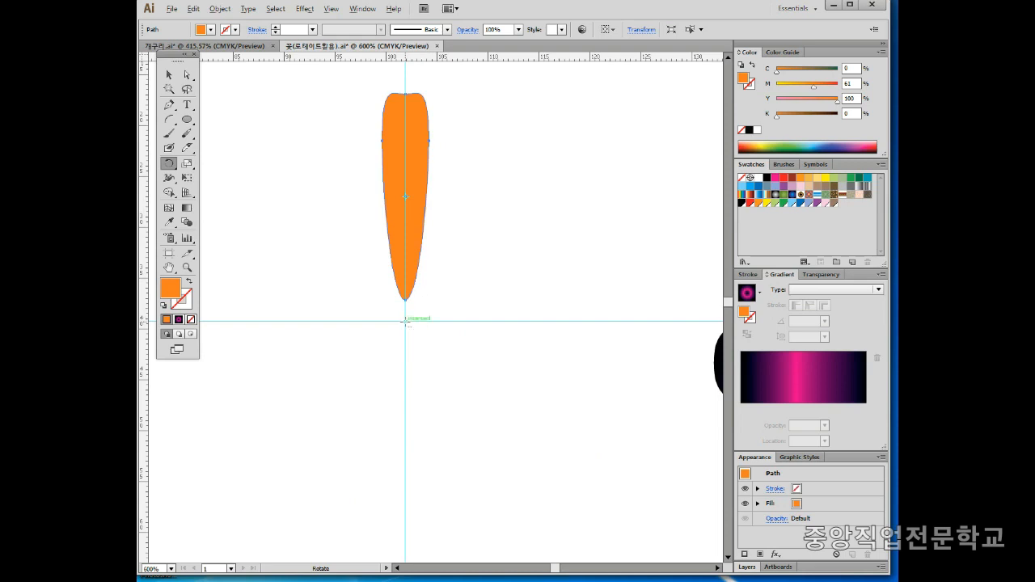
left_click(405, 321, "alt")
type("30")
left_click(528, 270)
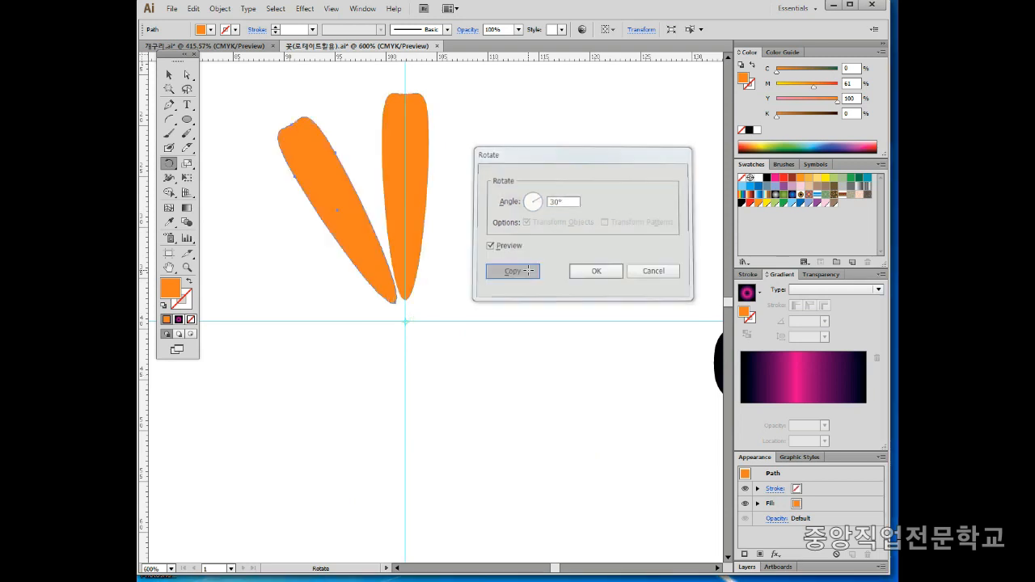
Repeat the 30° rotated copy of the narrow petal ten more times to complete a twelve-petal flower
key("v")
key("ctrl+d")
key("ctrl+d")
key("ctrl+d")
key("ctrl+d")
key("ctrl+d")
key("ctrl+d")
key("ctrl+d")
key("ctrl+d")
key("ctrl+d")
key("ctrl+d")
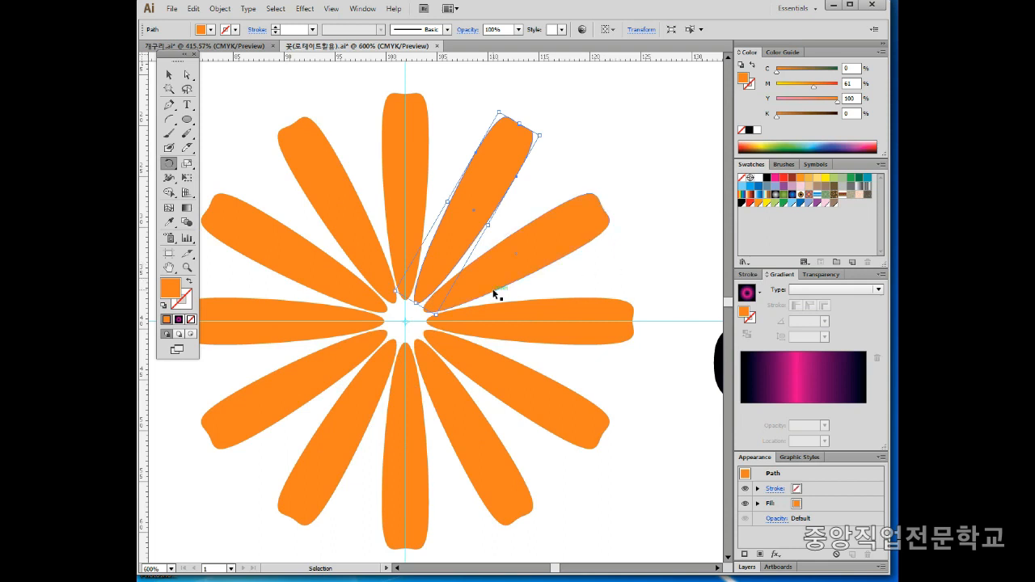
Examine the new orange flower beside the finished purple, blue and yellow flowers, then return to a close view of it
left_click(633, 271, "ctrl+alt")
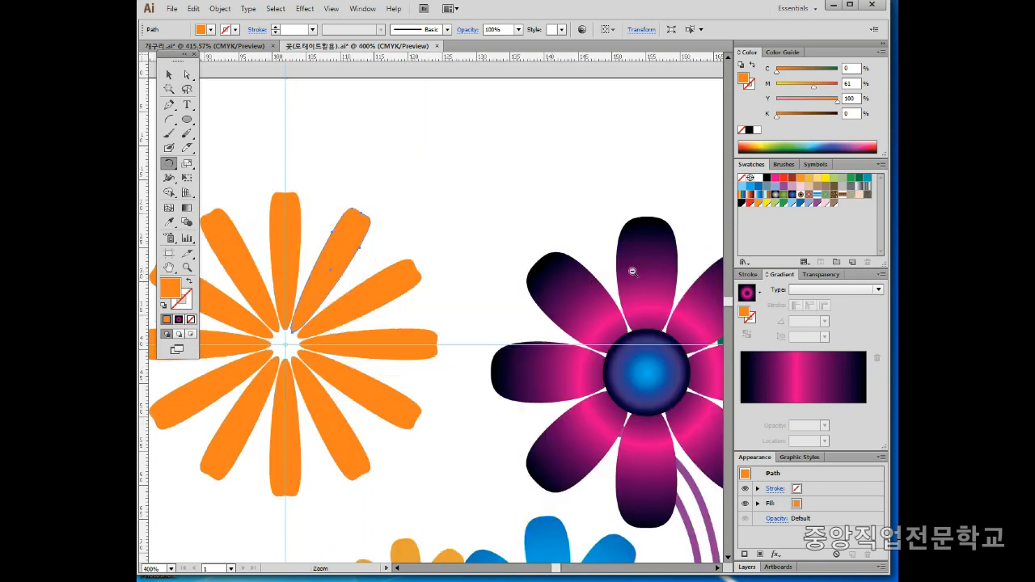
left_click_drag(311, 296, 451, 213)
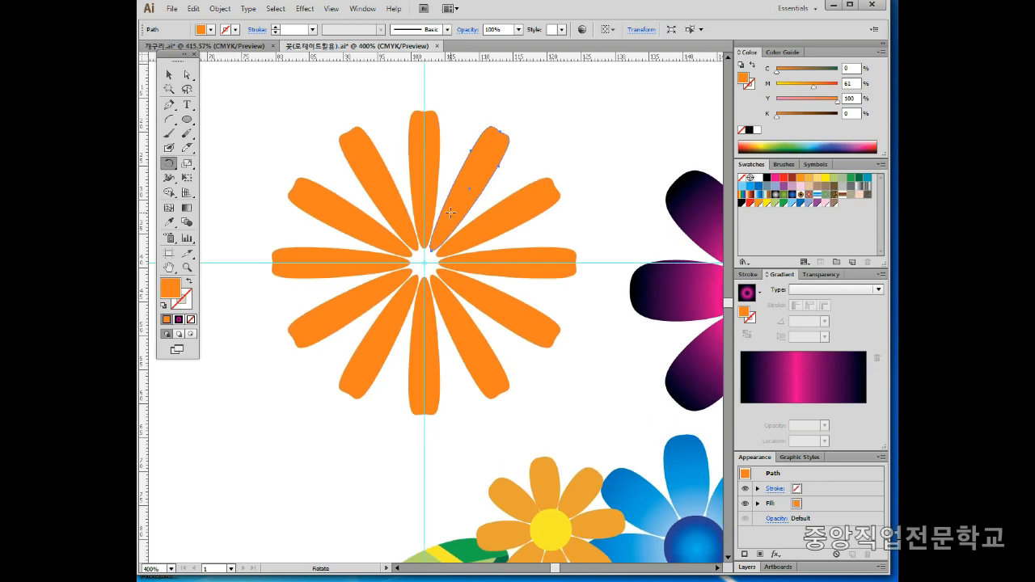
left_click_drag(469, 235, 429, 215)
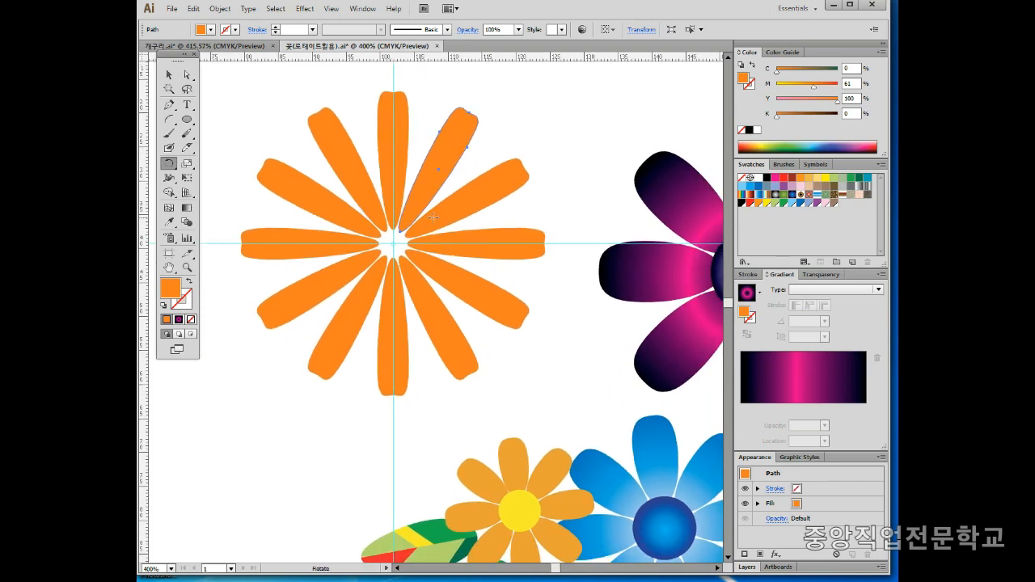
left_click_drag(624, 278, 513, 259)
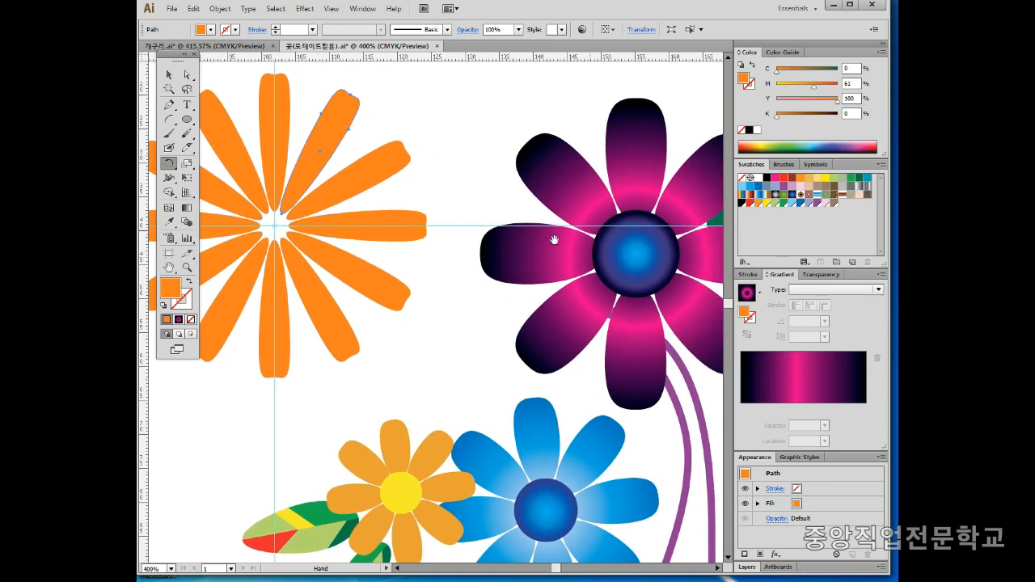
mouse_move(665, 264)
left_mouse_down()
mouse_move(607, 208)
mouse_move(682, 267)
left_mouse_up()
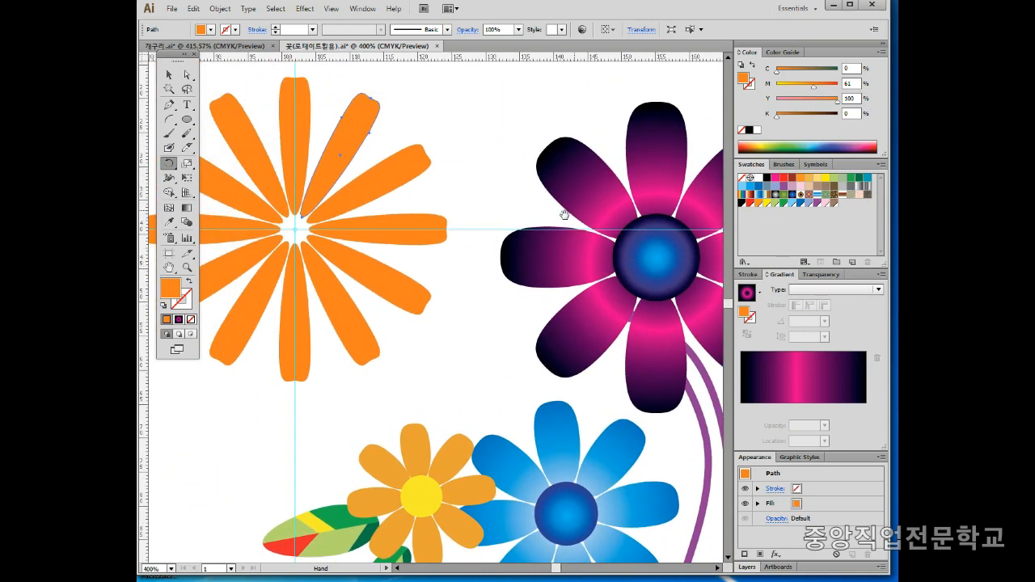
left_click_drag(466, 288, 506, 303)
left_click(389, 262, "ctrl")
left_click_drag(324, 260, 348, 264)
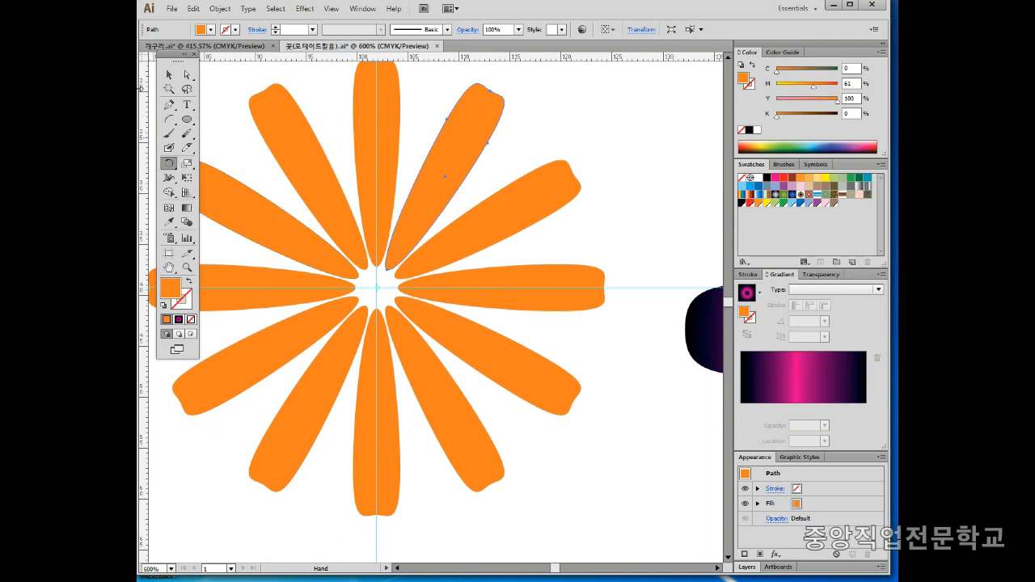
Select all the orange petals, leave the guides out of the selection, and fill the petals with the radial black-and-pink gradient
left_click(187, 120)
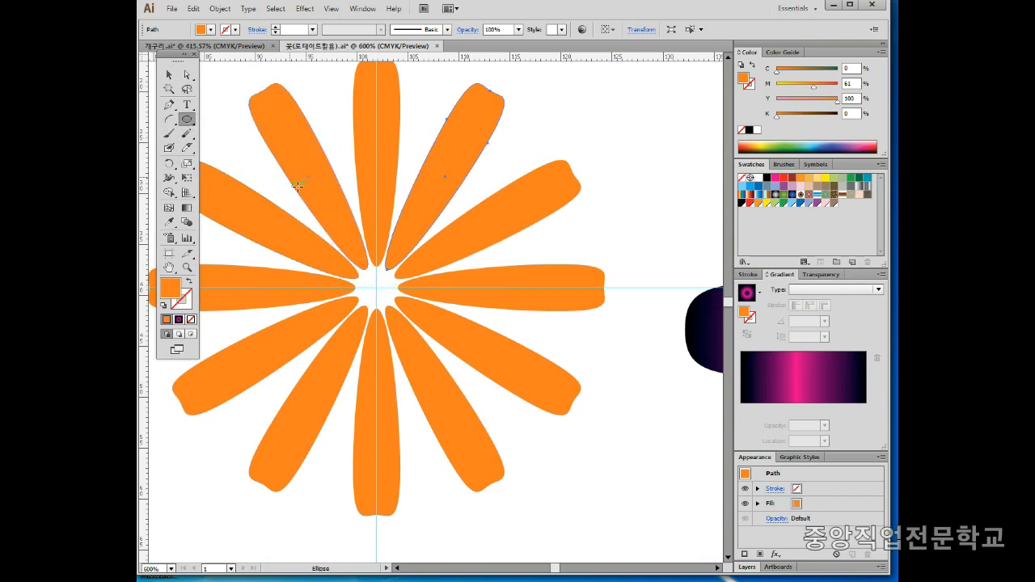
left_click(169, 74)
left_click_drag(215, 138, 521, 435)
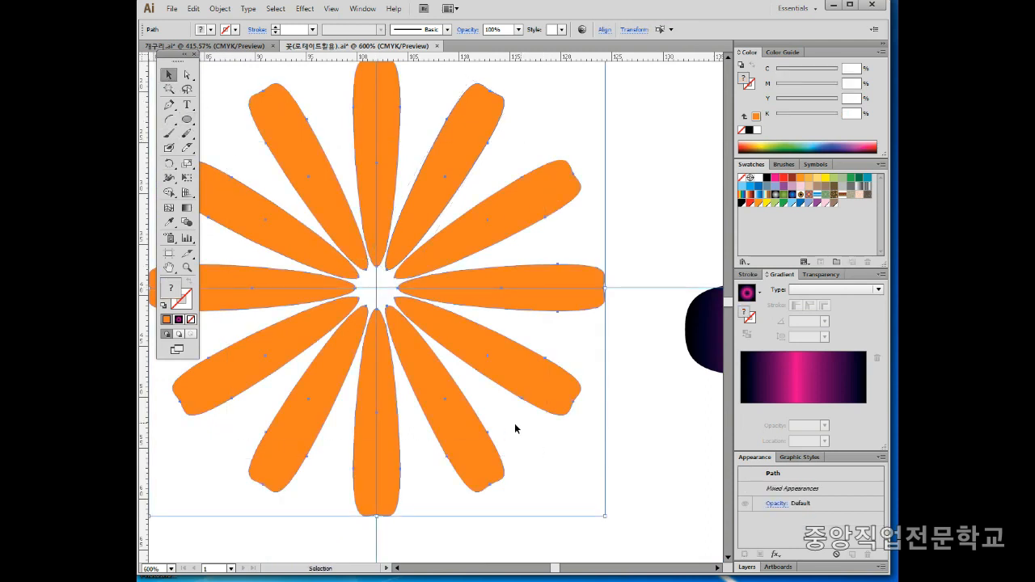
left_click_drag(404, 541, 353, 540)
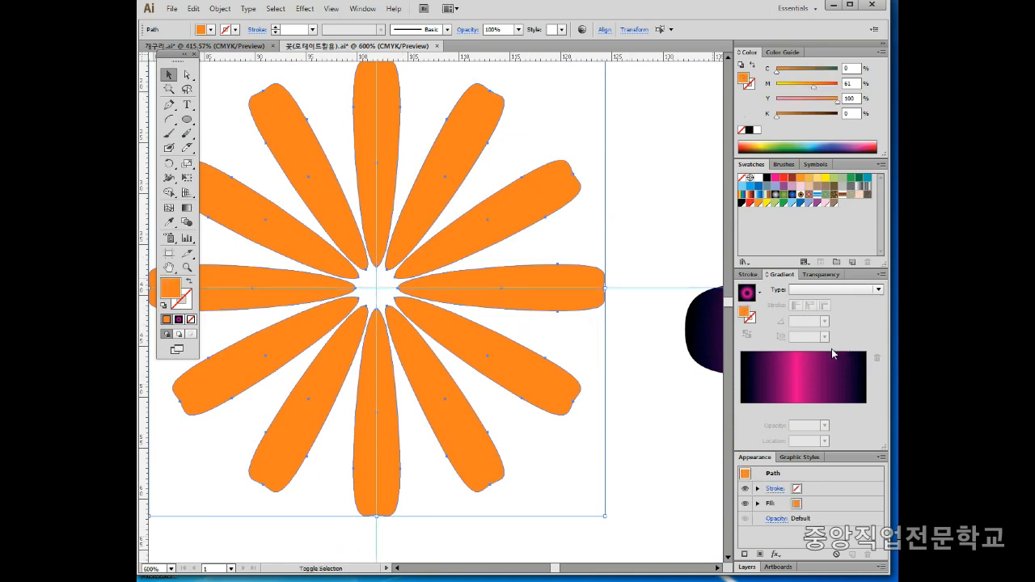
left_click(806, 388)
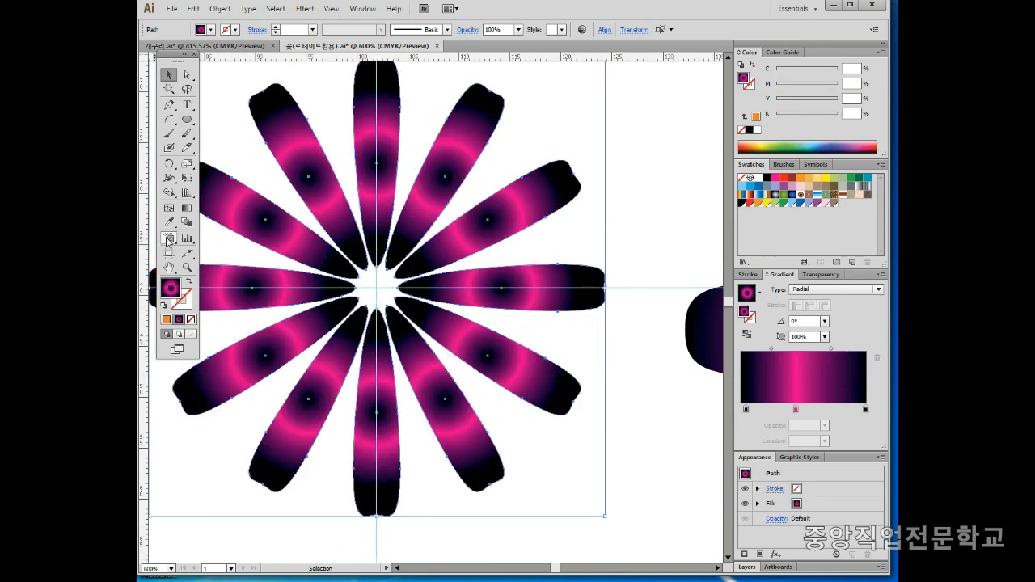
Spread one radial gradient over all petals from the flower's centre to a horizontal petal's tip, and move its pink stop to 89.19%
left_click(187, 209)
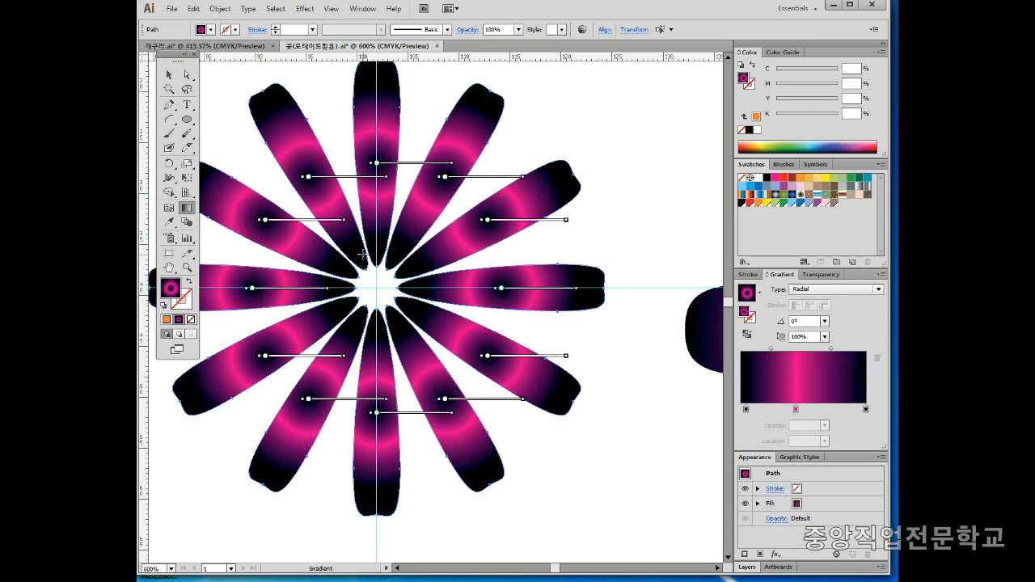
left_click_drag(376, 288, 608, 291)
left_click_drag(345, 328, 413, 340)
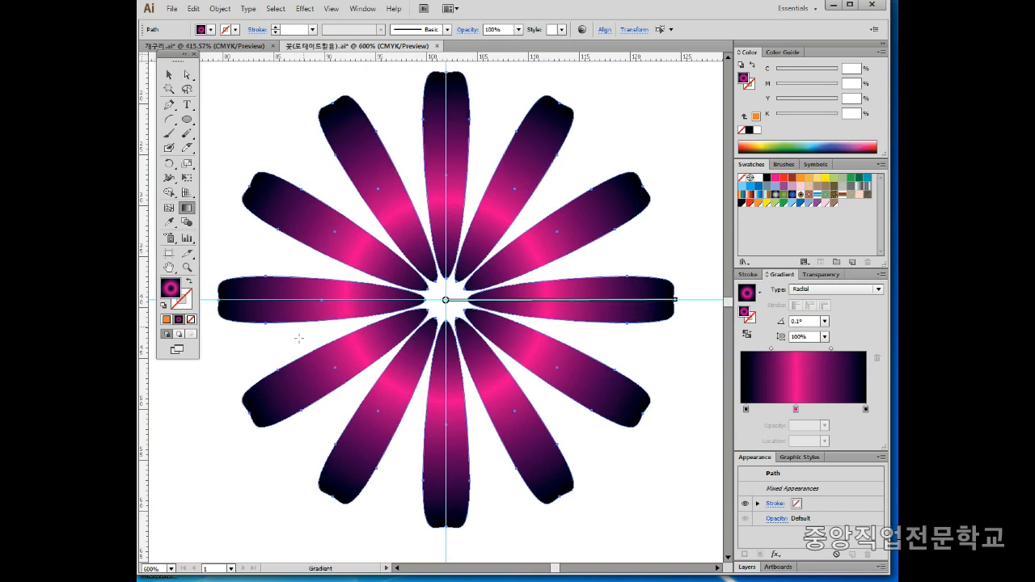
left_click_drag(796, 409, 853, 410)
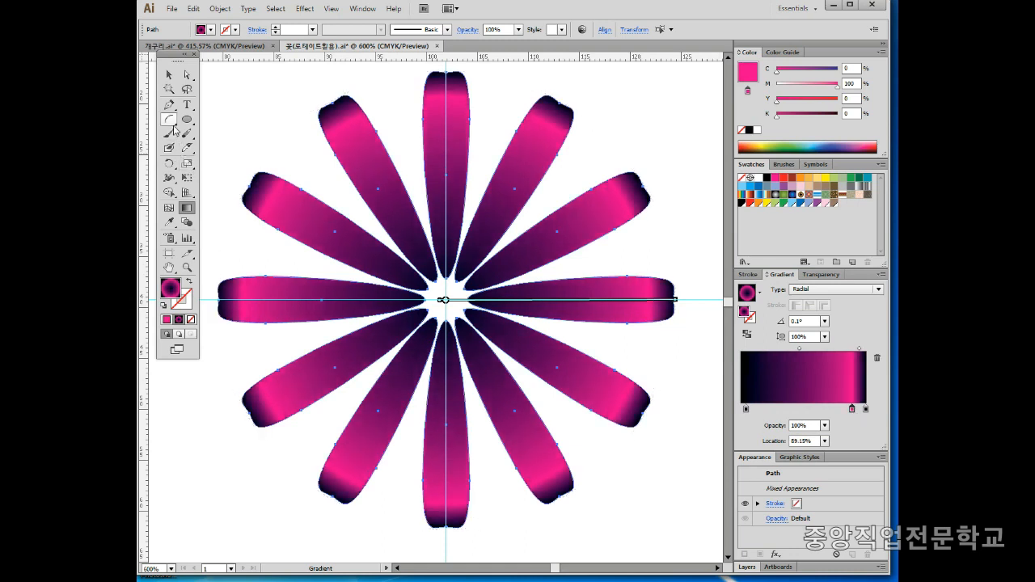
Draw a small gradient-filled circle centred on the guides' intersection to cover the petals' inner tips, then deselect it
left_click(187, 119)
left_click_drag(446, 300, 477, 328)
left_click(648, 246, "ctrl")
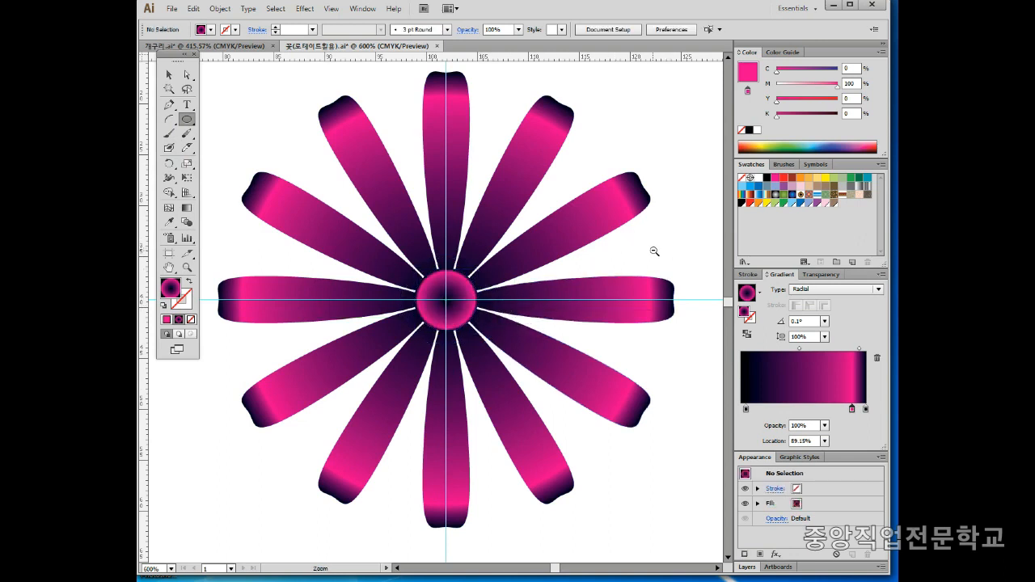
left_click(654, 252, "ctrl+alt")
left_click(679, 252, "ctrl+alt")
left_click_drag(284, 310, 480, 217)
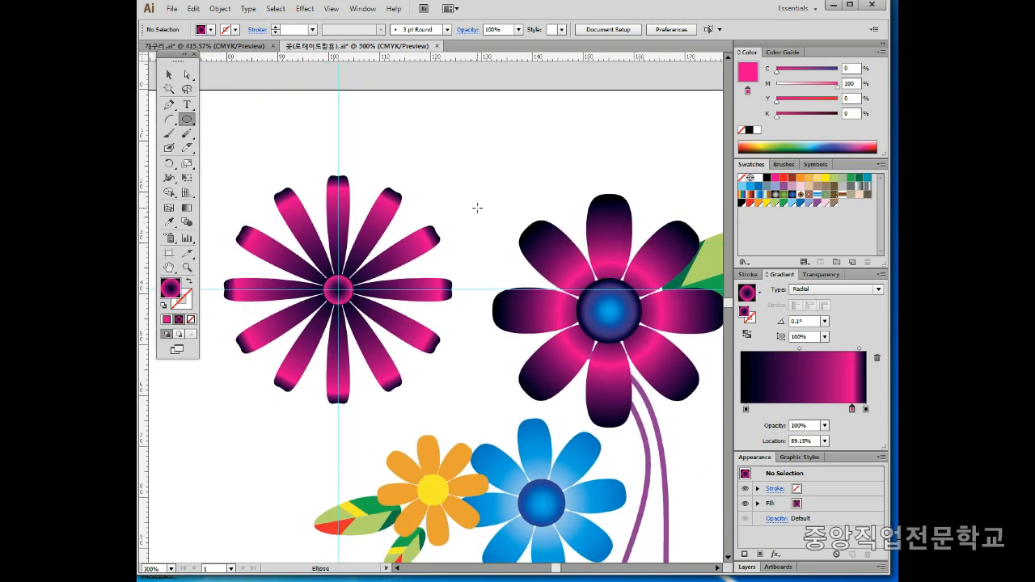